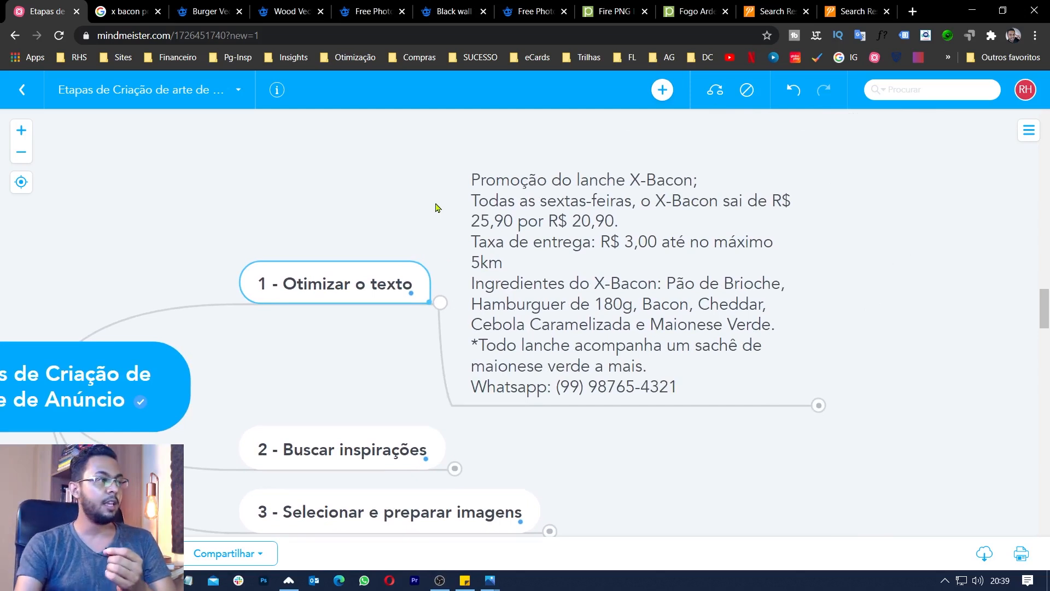
Expand the optimized ad text under "1 - Otimizar o texto" and the sub-items of "2 - Buscar inspirações" in the mind map
left_click(818, 406)
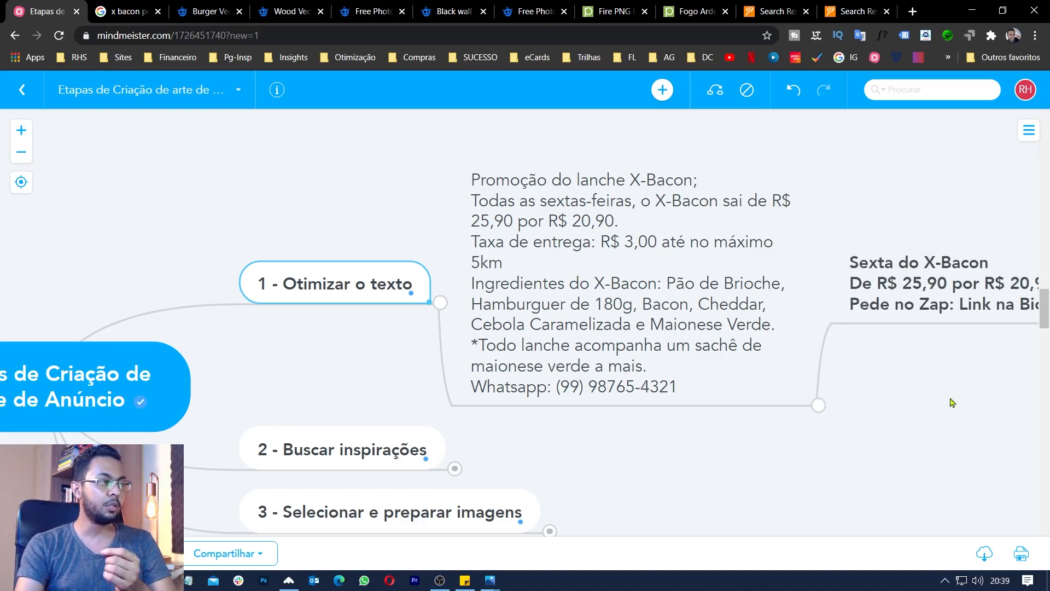
left_click_drag(952, 402, 822, 409)
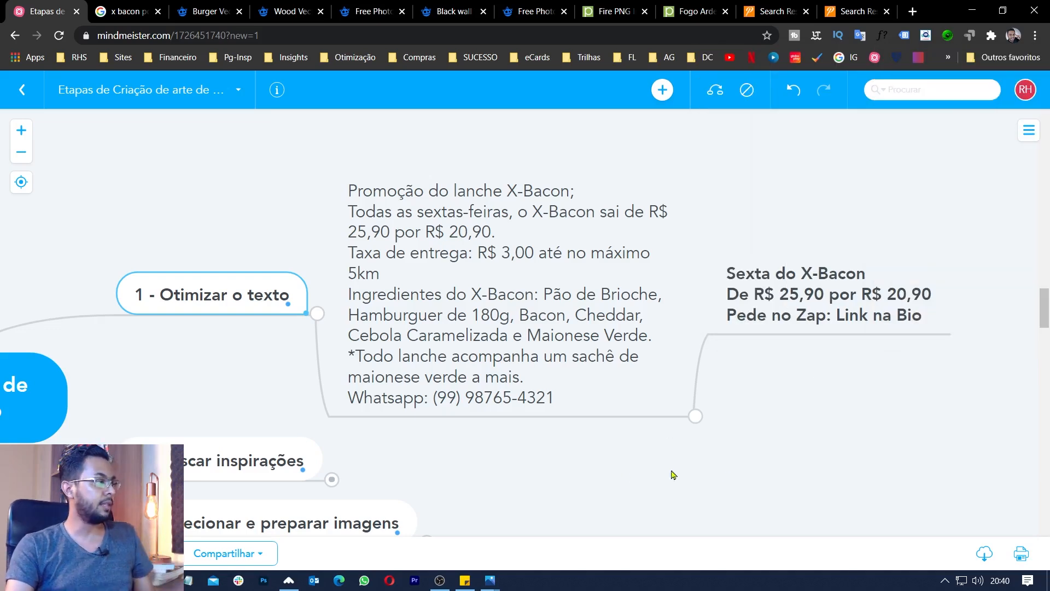
left_click_drag(550, 468, 608, 327)
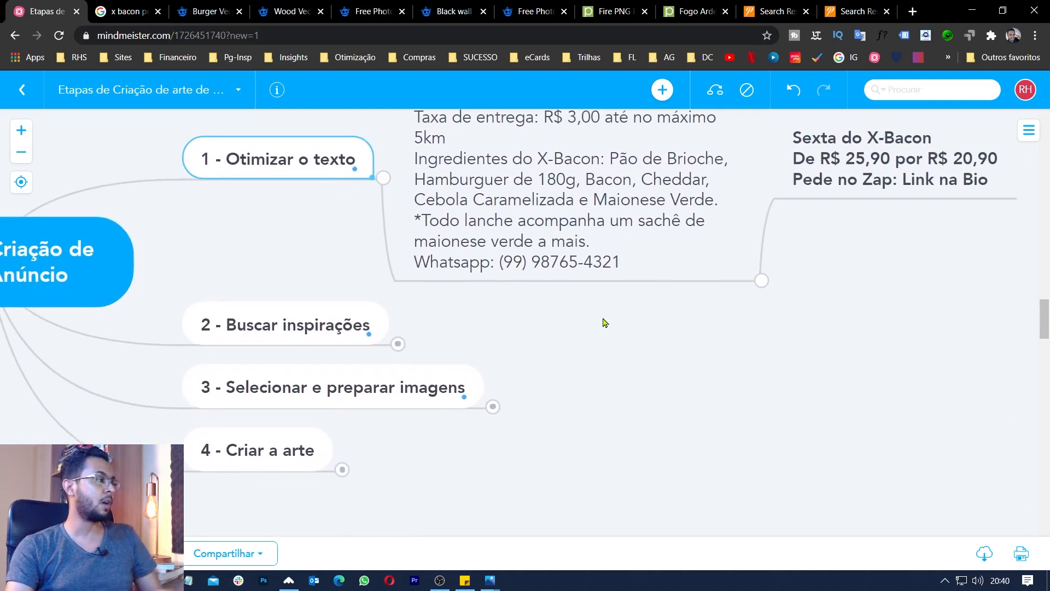
left_click(397, 345)
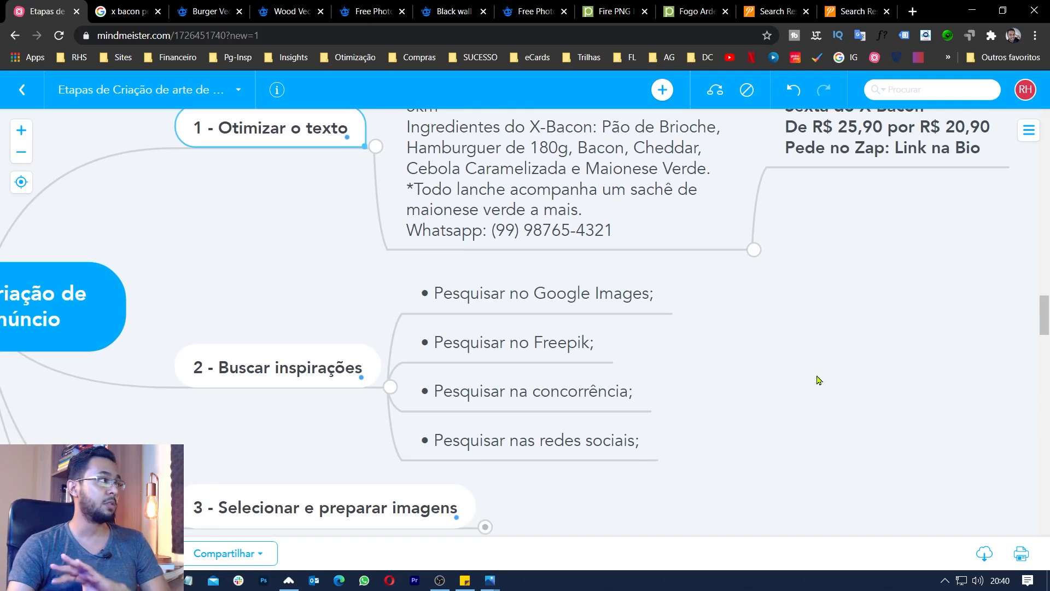
Browse the Google Images results for "x bacon post" for inspiration and return to the mind map
left_click(130, 15)
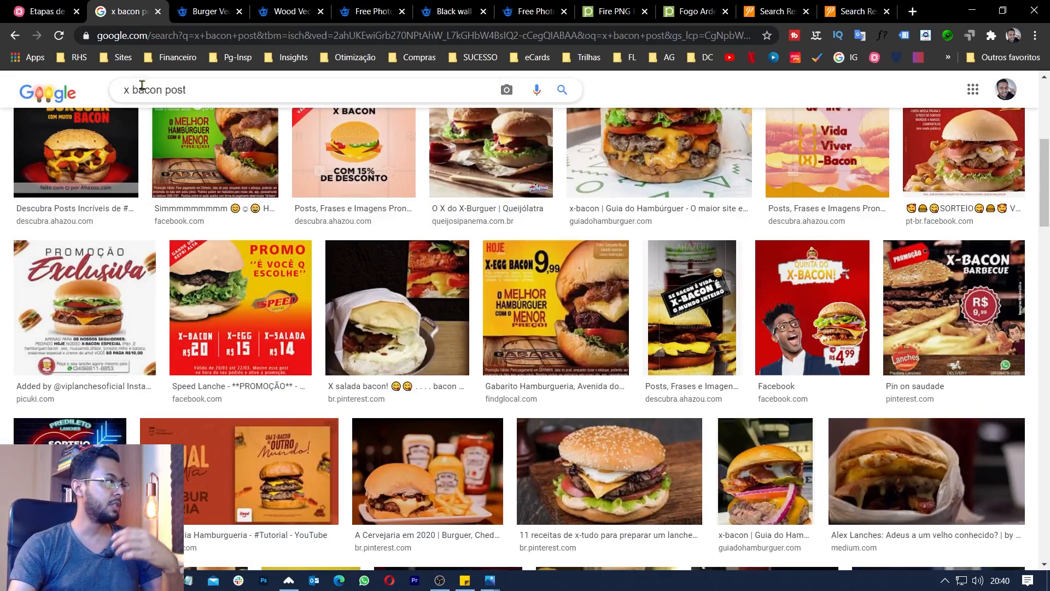
left_click_drag(1046, 175, 1048, 222)
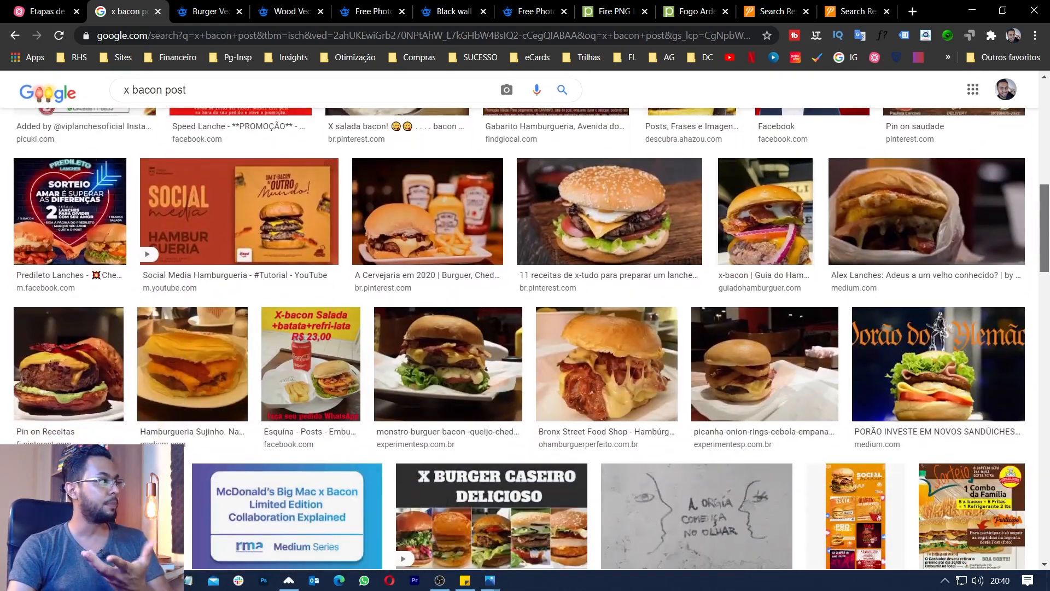
left_click(46, 7)
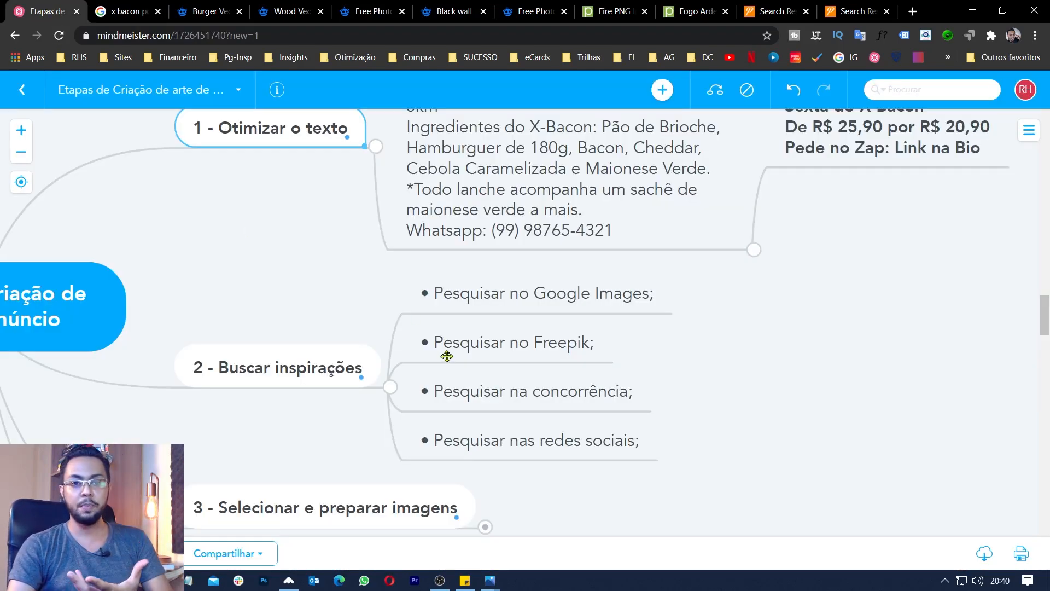
Look over the free Freepik results for "burger" and return to the mind map
left_click(218, 11)
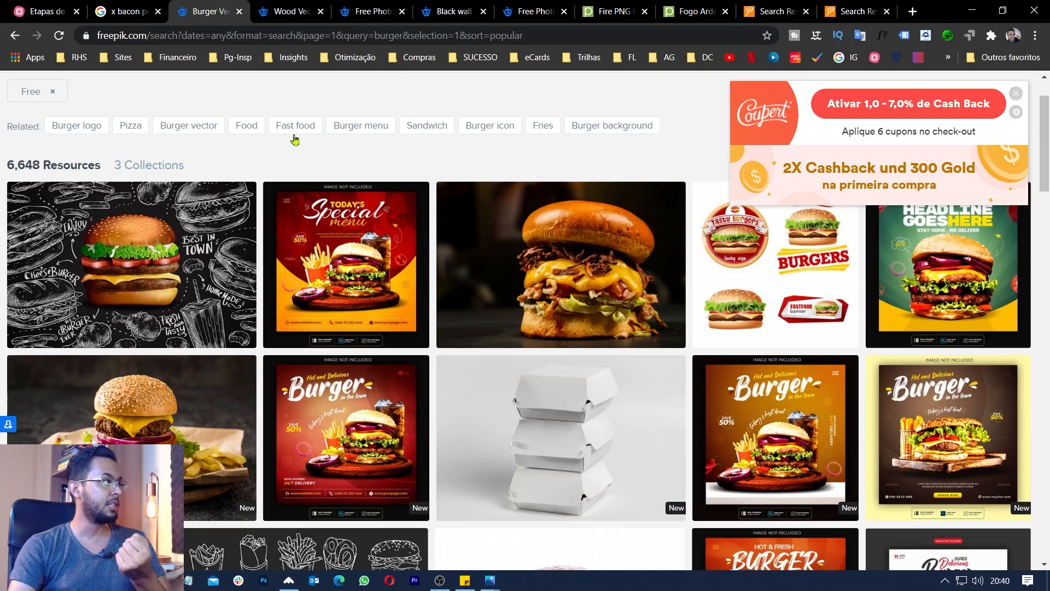
scroll(294, 140, "up", 2)
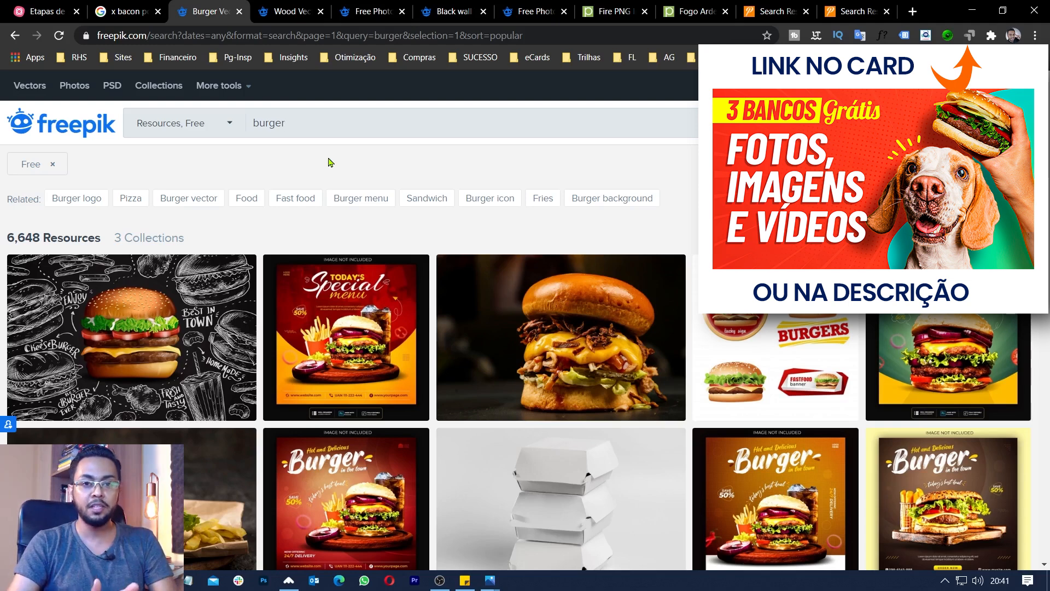
left_click(49, 11)
Expand the sub-items of "3 - Selecionar e preparar imagens" in the mind map and read them through
left_click_drag(731, 370, 704, 337)
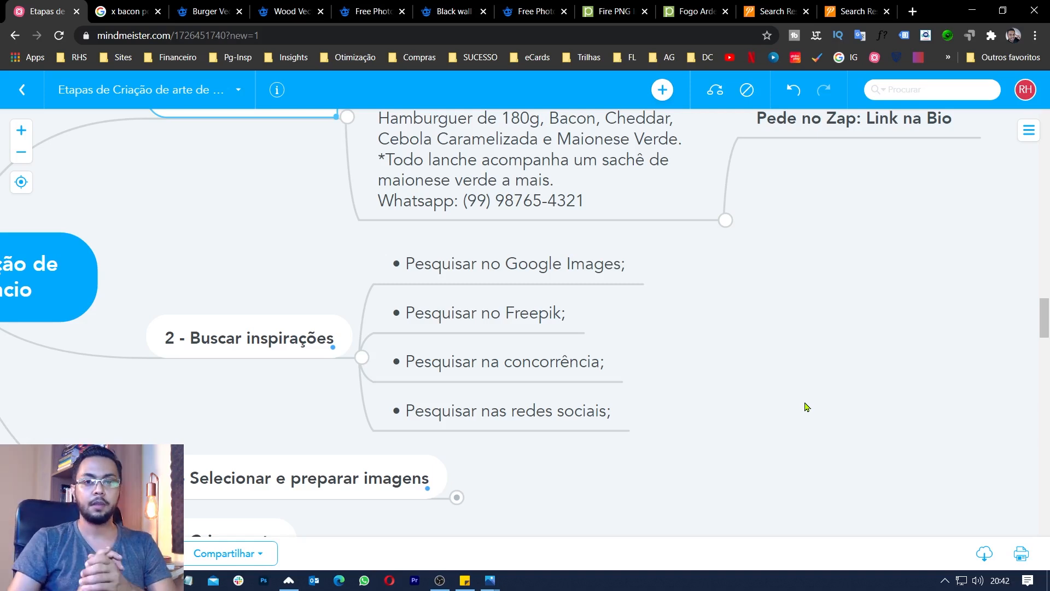
left_click_drag(807, 407, 811, 258)
left_click(464, 370)
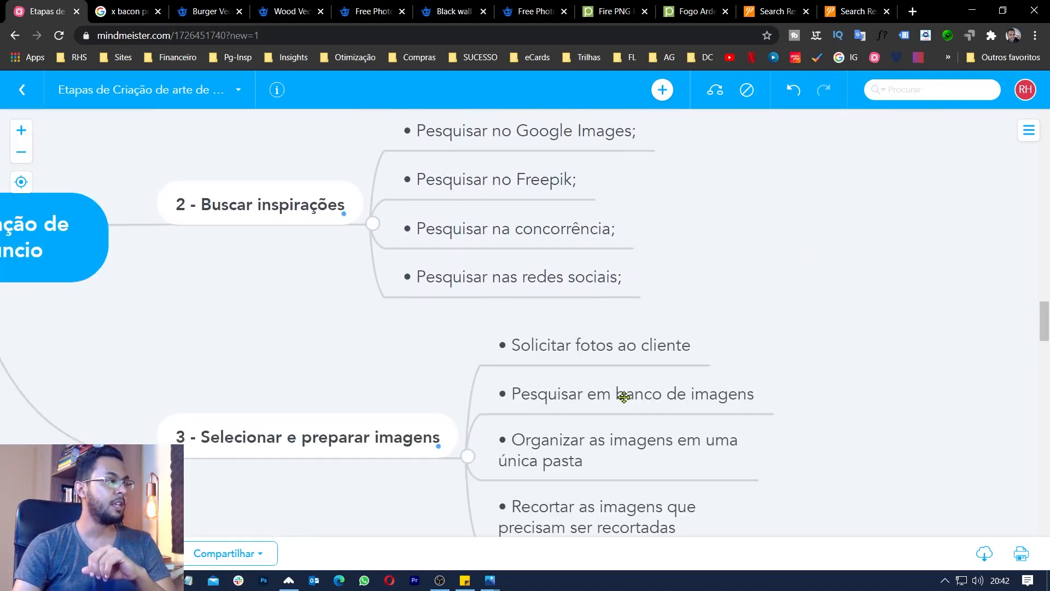
left_click_drag(924, 366, 854, 261)
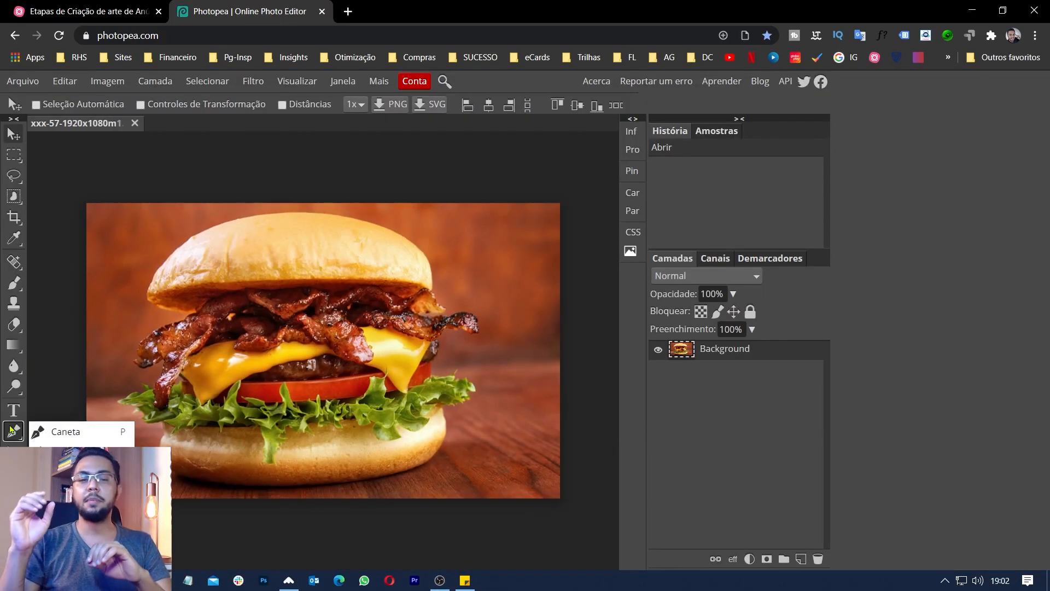
In Photopea, activate the Caneta (Pen) tool in Demarcador mode for outlining the burger photo
left_click(14, 431)
left_click(77, 109)
left_click(54, 128)
key("ctrl+plus")
key("ctrl+plus")
key("ctrl+plus")
key("ctrl+plus")
key("ctrl+z")
left_click_drag(98, 547, 569, 144)
left_click(13, 431)
left_click(60, 452)
left_click(162, 279)
left_click(156, 296)
key("ctrl+alt+z")
key("ctrl+alt+z")
Trace the left side and the start of the underside of the lower bun with the Caneta (Pen) tool
left_click(14, 431)
left_click(55, 432)
left_click(154, 231)
left_click(162, 281)
left_click_drag(146, 331, 146, 343)
left_click_drag(200, 426, 236, 455)
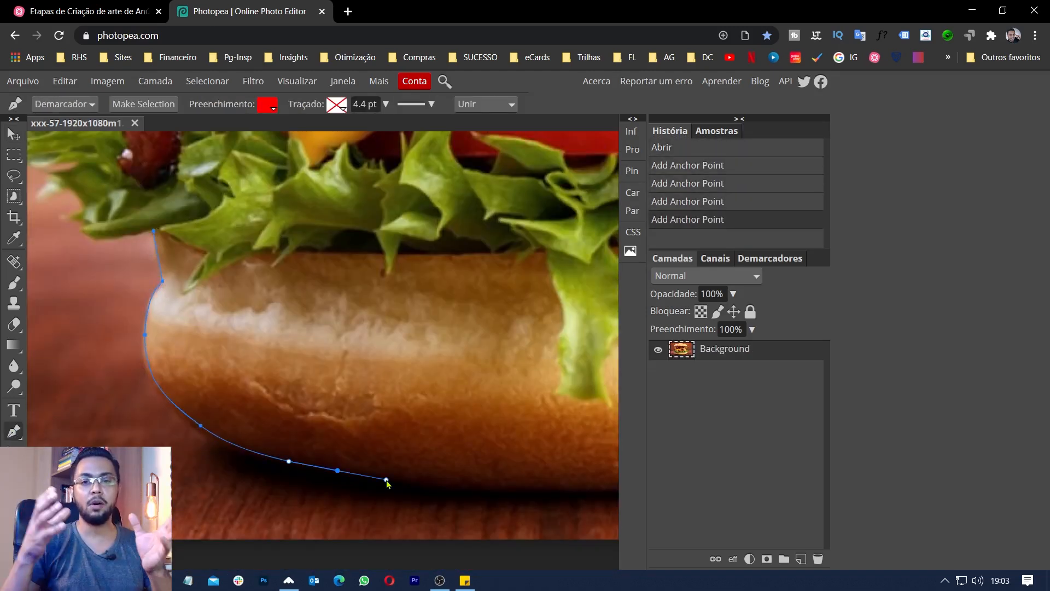
left_click_drag(342, 472, 395, 481)
left_click_drag(522, 486, 574, 488)
Continue the pen path along the rest of the lower bun's underside and up its right side
left_click_drag(544, 438, 111, 435)
left_click_drag(393, 474, 504, 462)
left_click_drag(580, 451, 606, 446)
left_click_drag(552, 405, 194, 432)
left_click_drag(404, 427, 439, 411)
left_click_drag(492, 340, 509, 303)
left_click_drag(507, 256, 504, 241)
Continue the pen path around the lower jagged edge of the lettuce on the burger's right side
mouse_move(500, 222)
left_mouse_down()
mouse_move(497, 212)
mouse_move(234, 444)
left_mouse_up()
left_click(493, 197)
left_click(502, 188)
left_click(515, 180)
left_click(525, 182)
left_click(349, 365)
left_click(353, 360)
left_click(362, 355)
left_click(384, 357)
Continue the pen path over the lettuce's right tip and along its upper edge to the tomato slice
left_click_drag(380, 333, 375, 324)
left_click(367, 321)
left_click(352, 320)
left_click(310, 274)
left_click(290, 292)
left_click(269, 297)
left_click(244, 302)
left_click(231, 300)
left_click(210, 294)
left_click(205, 293)
Continue the pen path past the patty and around the protruding bacon strip on the burger's right side
left_click_drag(214, 246, 354, 410)
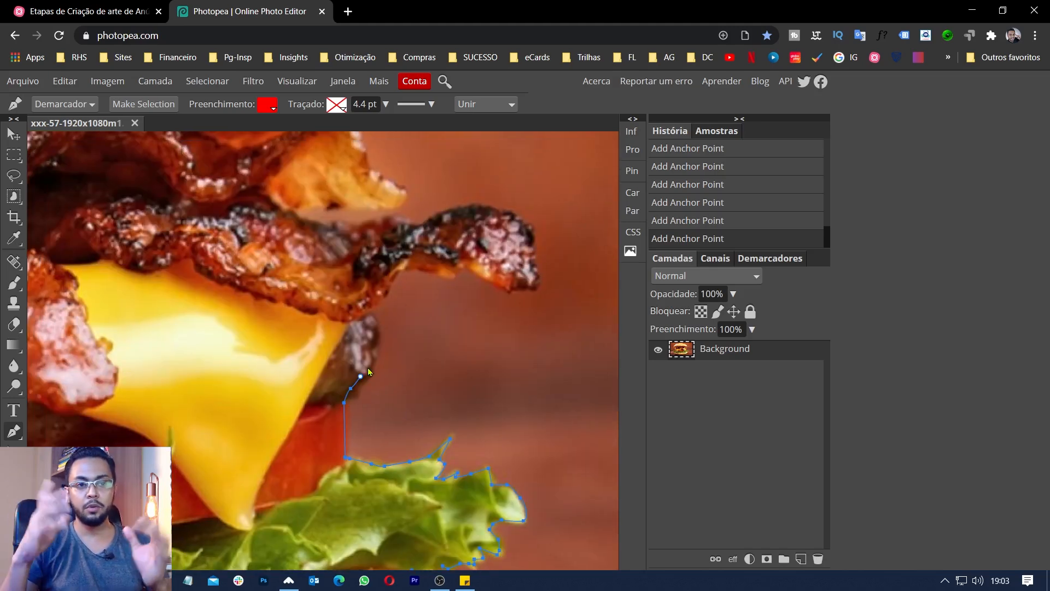
left_click(454, 277)
left_click(467, 268)
left_click(482, 280)
left_click(509, 291)
left_click(536, 288)
left_click(539, 274)
left_click(534, 241)
left_click(528, 222)
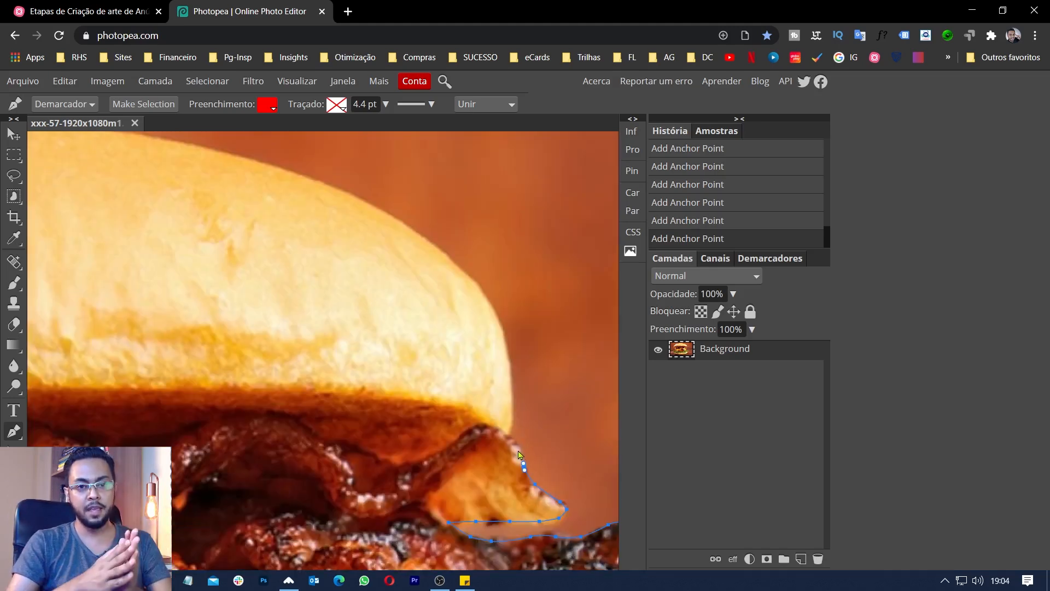
Continue the pen path from the upper bacon tip up the top bun's right side and across its crown
left_click(516, 446)
left_click(510, 432)
left_click_drag(501, 340, 491, 304)
left_click_drag(417, 235, 387, 215)
left_click_drag(159, 213, 311, 303)
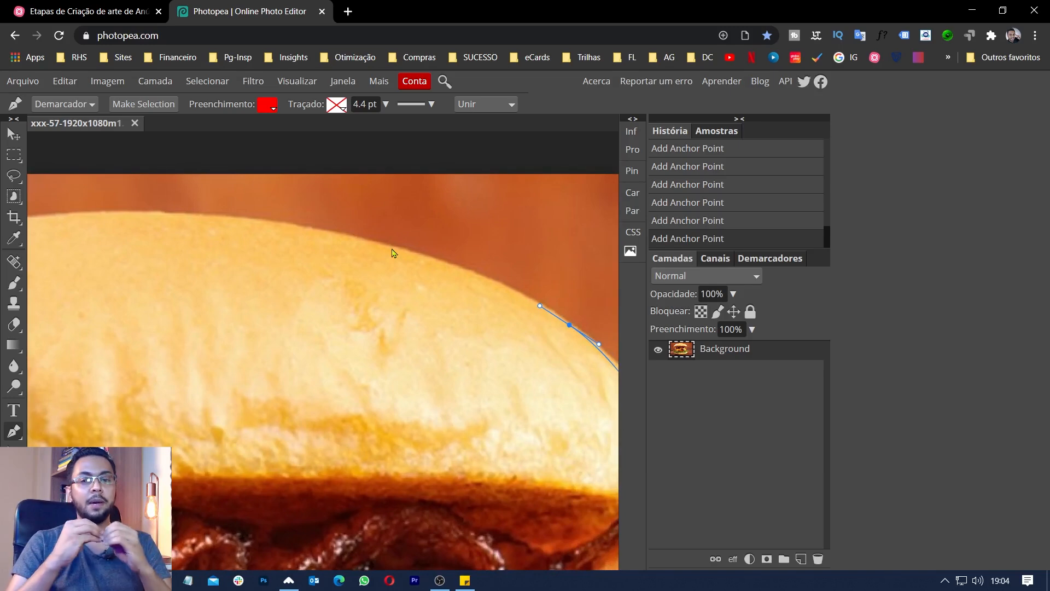
left_click_drag(368, 241, 251, 218)
left_click_drag(180, 268, 420, 273)
left_click_drag(301, 219, 204, 226)
Trace the top bun's left side and the left-hand fillings, closing the path around the burger
left_click_drag(229, 320, 587, 283)
left_click_drag(363, 235, 288, 265)
left_click(272, 277)
mouse_move(211, 328)
left_mouse_down()
mouse_move(147, 398)
mouse_move(156, 155)
mouse_move(406, 205)
left_mouse_up()
left_click(133, 411)
left_click(86, 183)
Draw a second small path around the background gap between the left bacon strip, the cheese and the lettuce
left_click(215, 299)
left_click(241, 303)
left_click(244, 308)
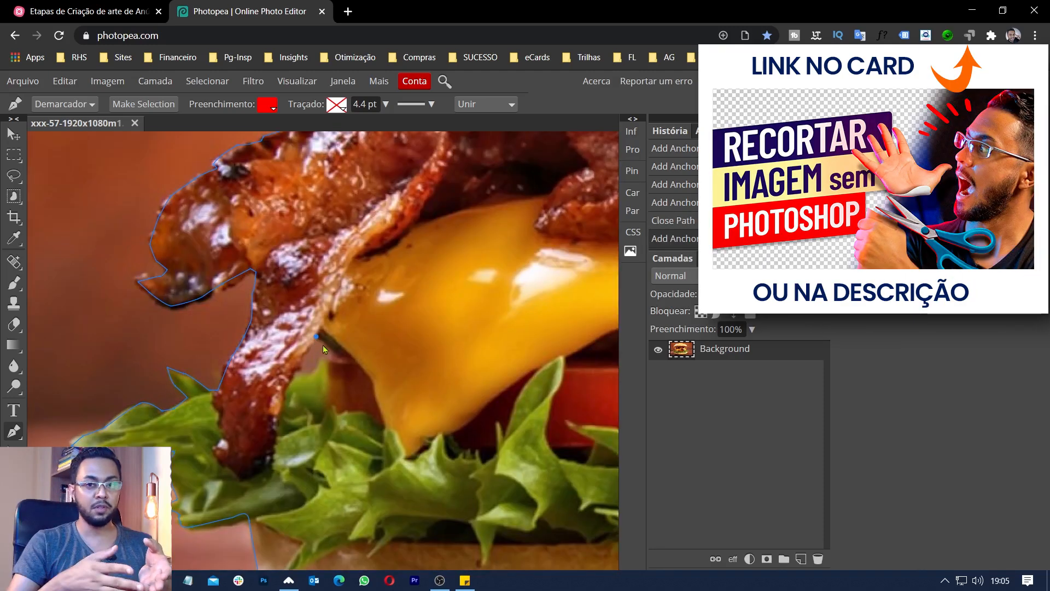
left_click(328, 359)
Convert the burger path into a selection and add it as a mask on the Background layer
key("ctrl+0")
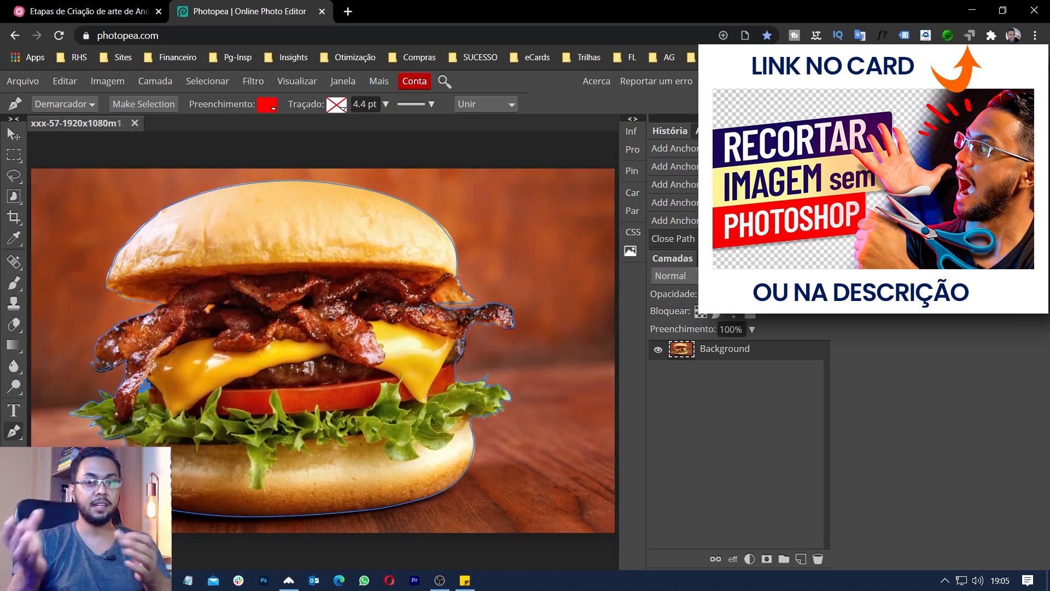
left_click(762, 258)
left_click(767, 560)
left_click(680, 255)
left_click(766, 558)
Lasso the leftover background gap beside the left bacon strip, fill it on the layer mask and deselect
key("z")
left_click(140, 388)
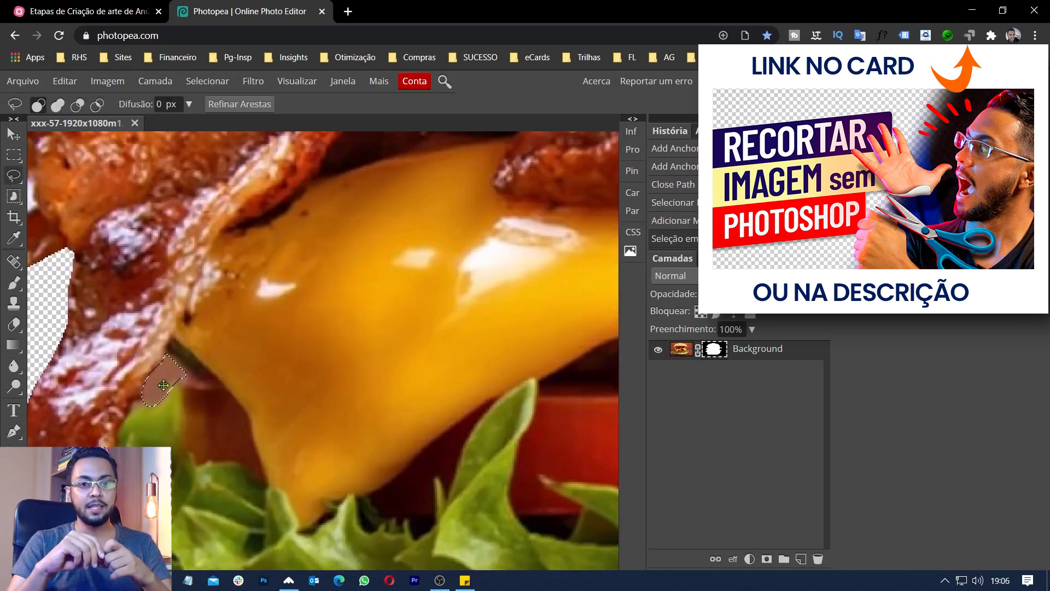
key("ctrl+0")
Export the cut-out burger for web as a PNG at 1731 × 1080 px and 100% quality
left_click(22, 81)
mouse_move(66, 257)
left_click(164, 249)
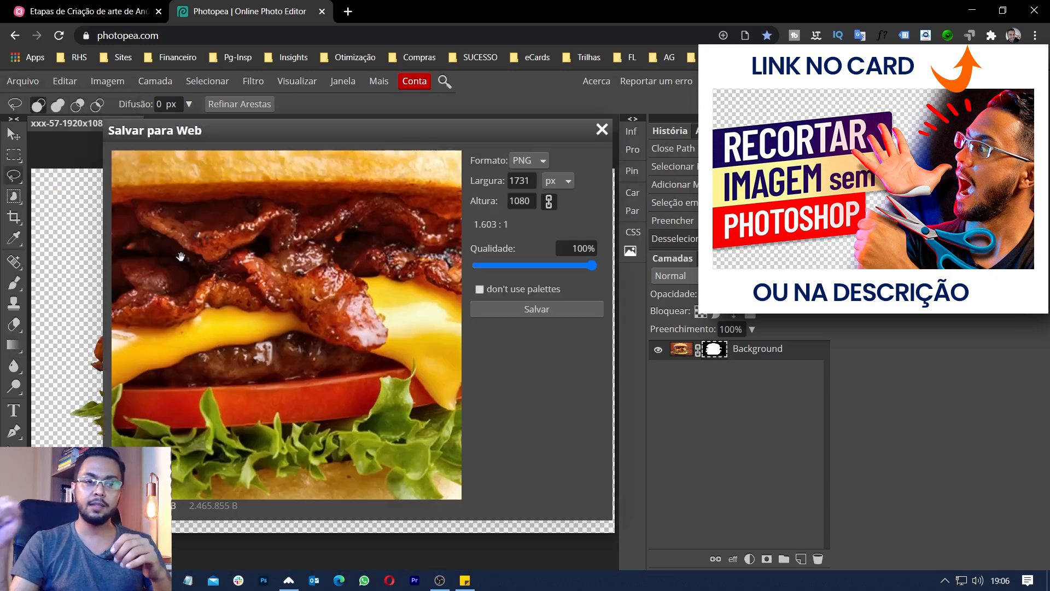
left_click(534, 307)
Choose the destination folder and save the exported image as x-bacon-recortado-sem-fundo
scroll(159, 263, "up", 5)
left_click(159, 279)
double_click(260, 197)
double_click(335, 196)
left_click(273, 379)
left_click_drag(272, 380, 146, 380)
type("x-bacon-recortado-sem-fundo")
key("Return")
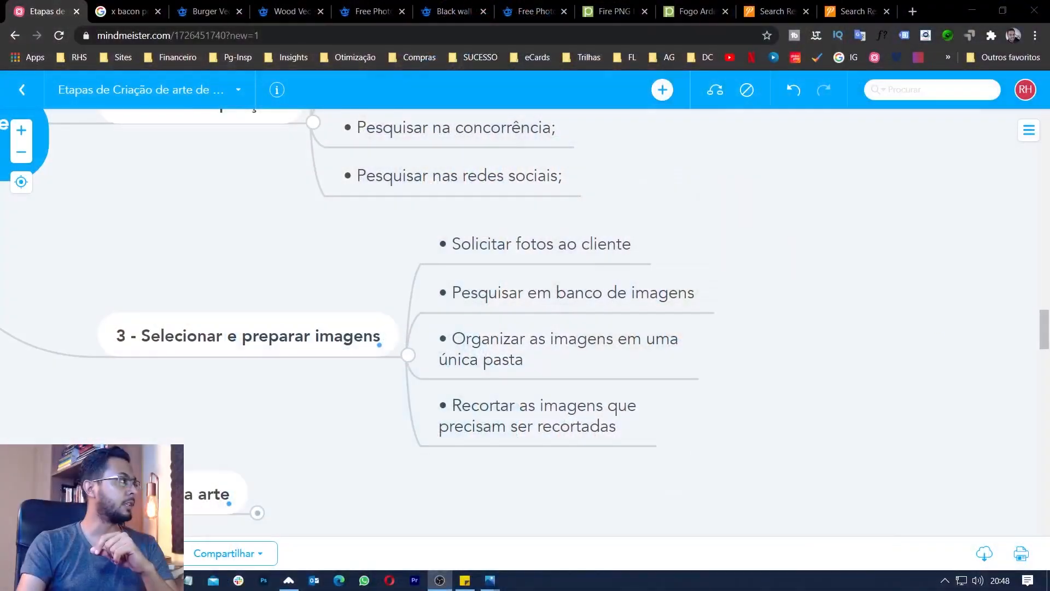
Browse the Freepik results for "wood" and open the photo of cracked wood with a dark background
left_click(218, 7)
left_click(285, 10)
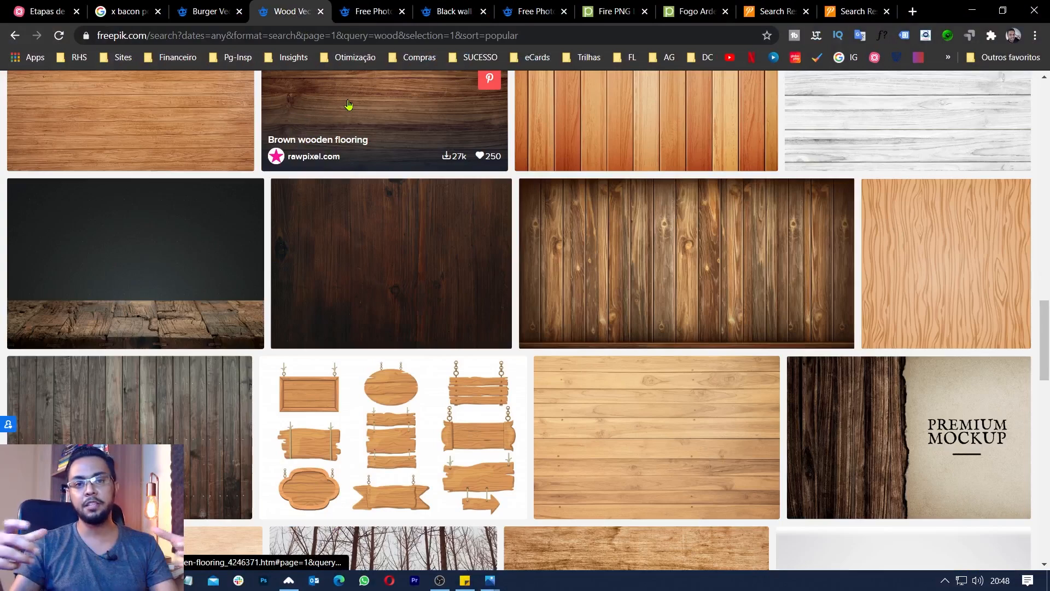
scroll(349, 104, "up", 6)
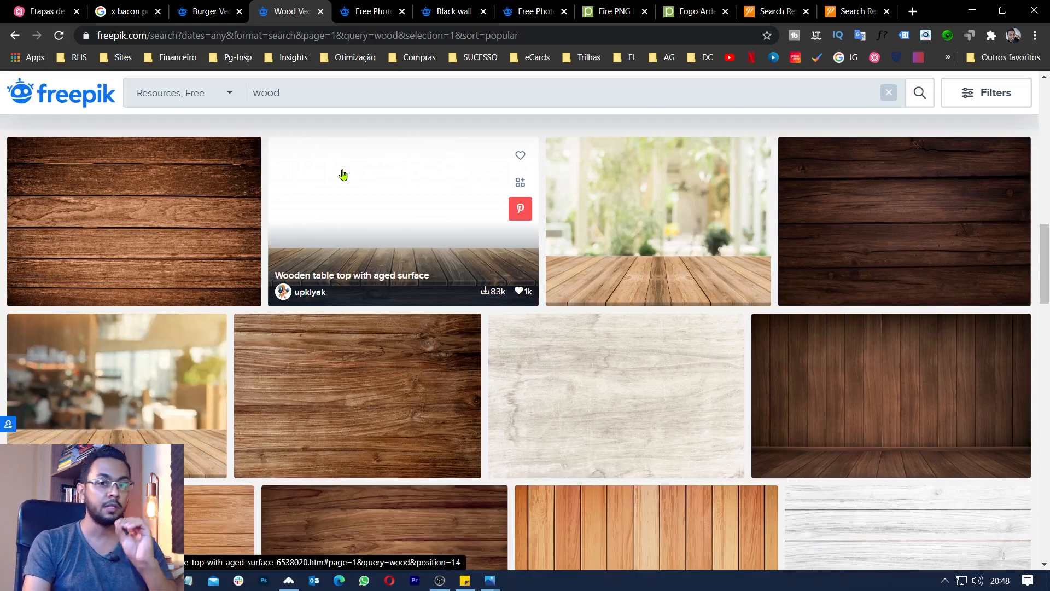
scroll(342, 175, "down", 6)
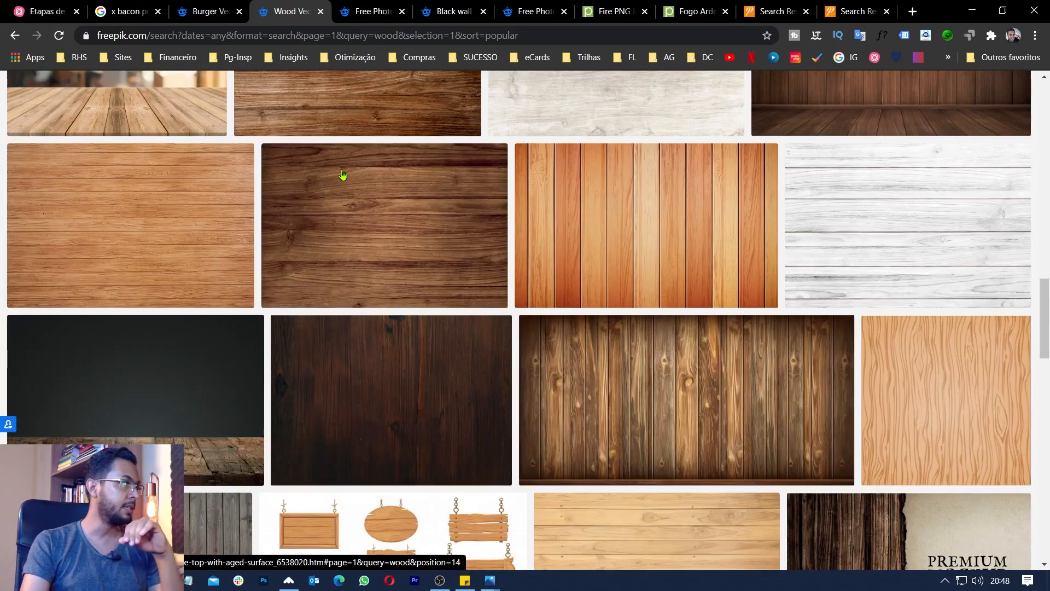
left_click(127, 389)
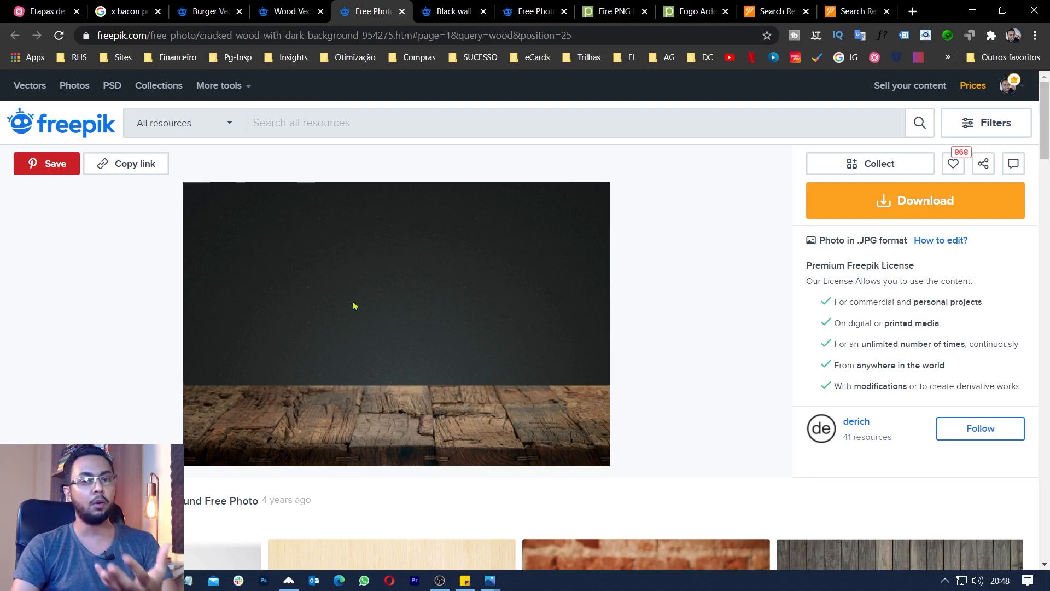
Browse the Freepik results for "black wall" and open the dark grunge stone texture photo
left_click(459, 11)
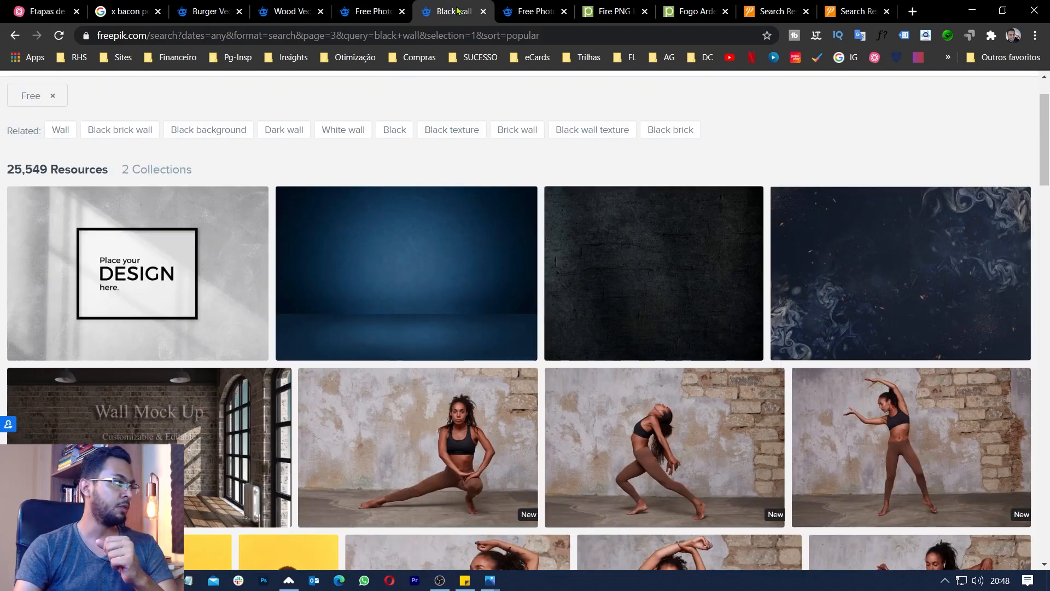
scroll(271, 221, "up", 1)
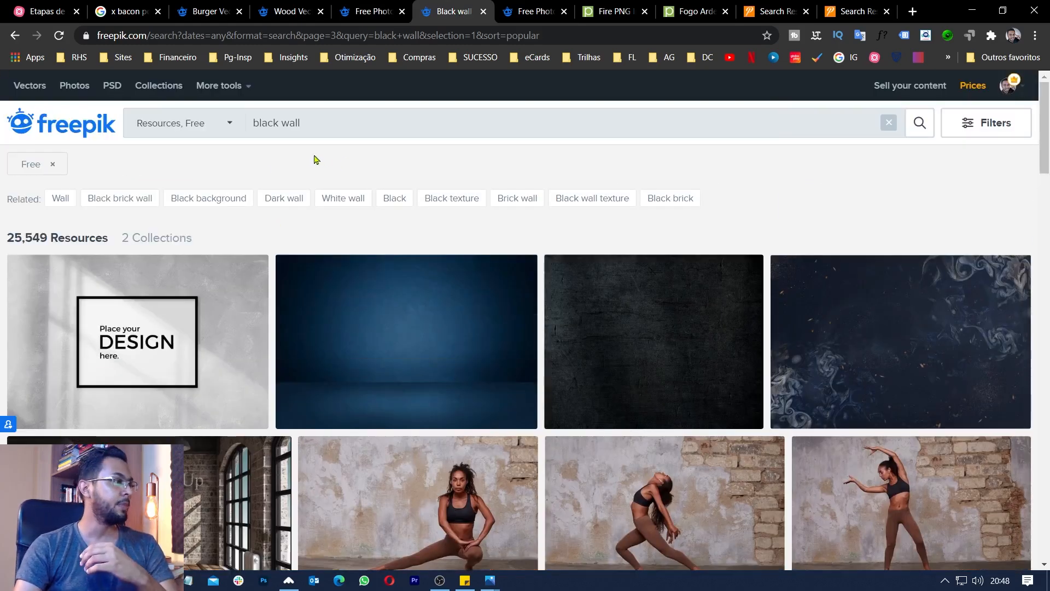
scroll(257, 196, "down", 10)
scroll(257, 196, "up", 10)
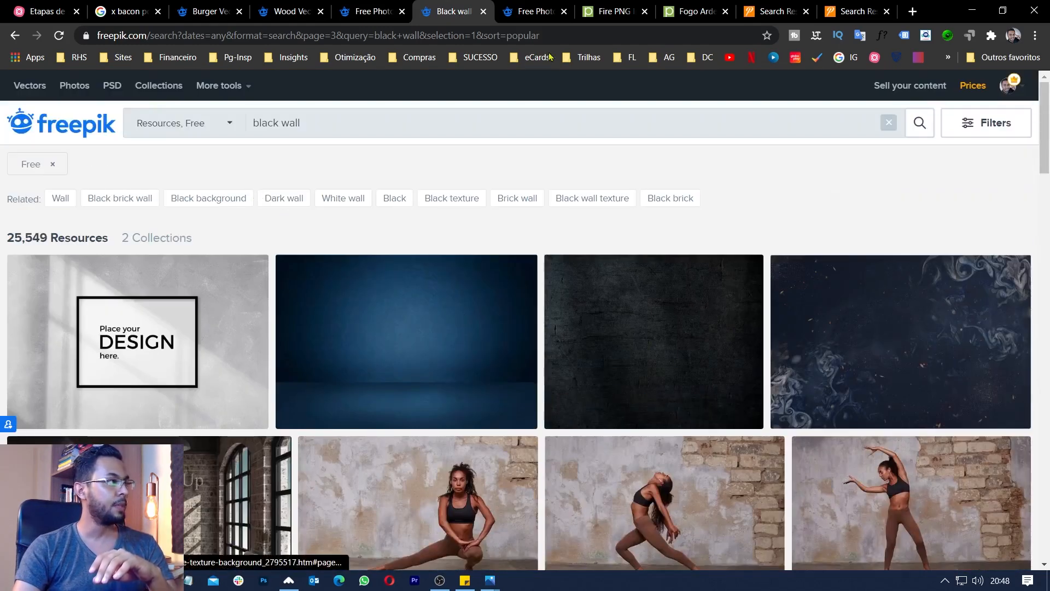
left_click(585, 343)
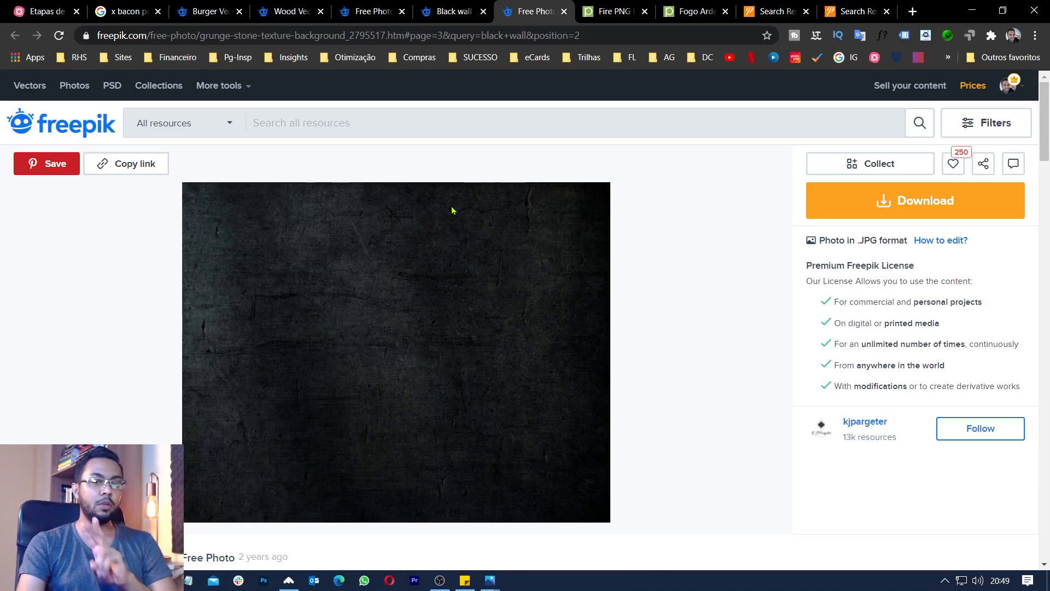
Browse the Pngtree results for "fire" and view the page of the burning flames with sparks image
left_click(609, 13)
scroll(471, 82, "up", 10)
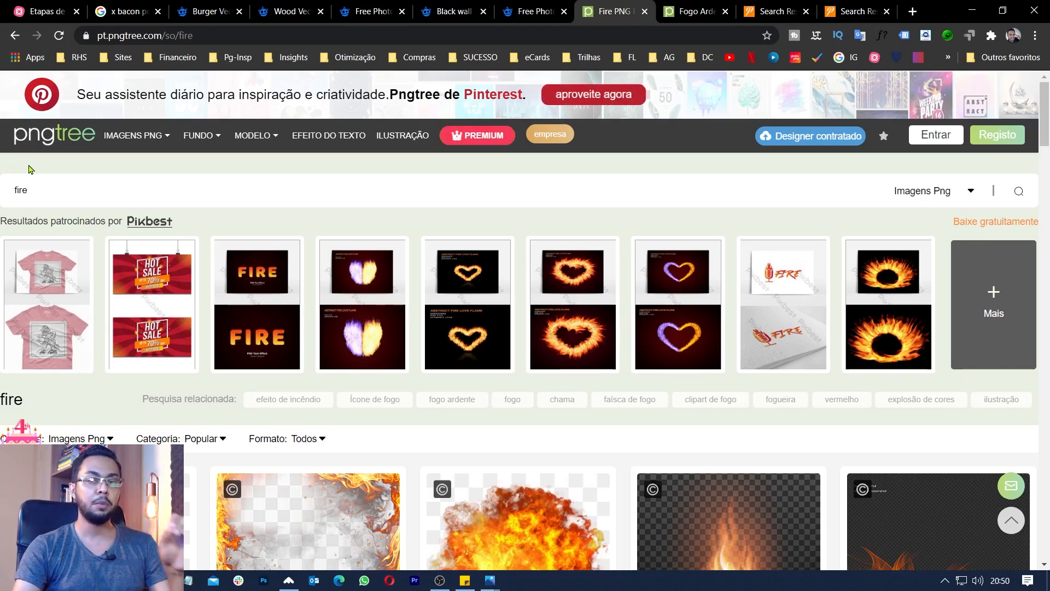
scroll(82, 230, "down", 5)
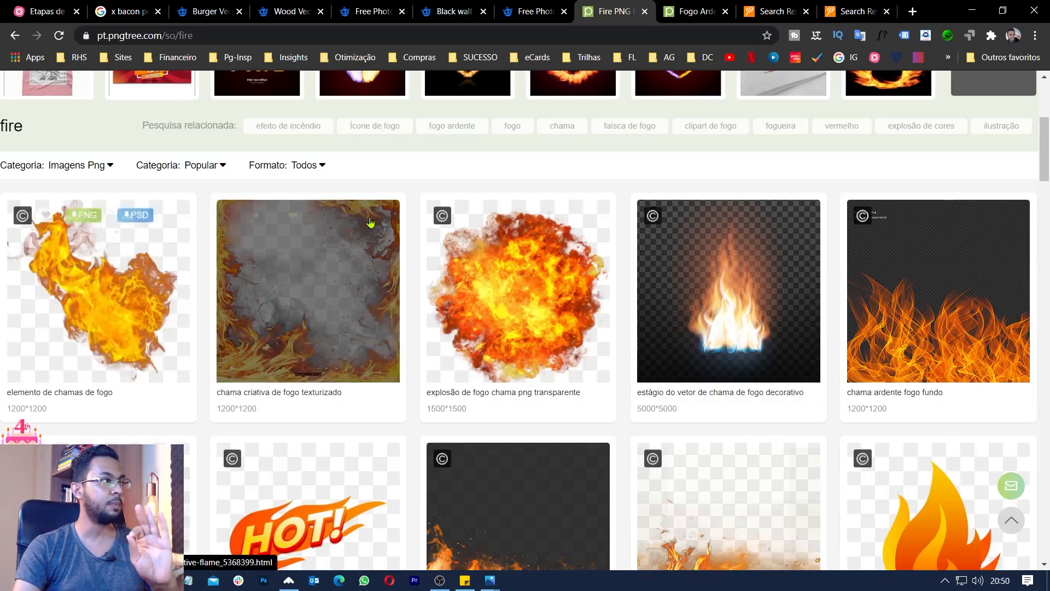
left_click(688, 12)
scroll(331, 400, "down", 2)
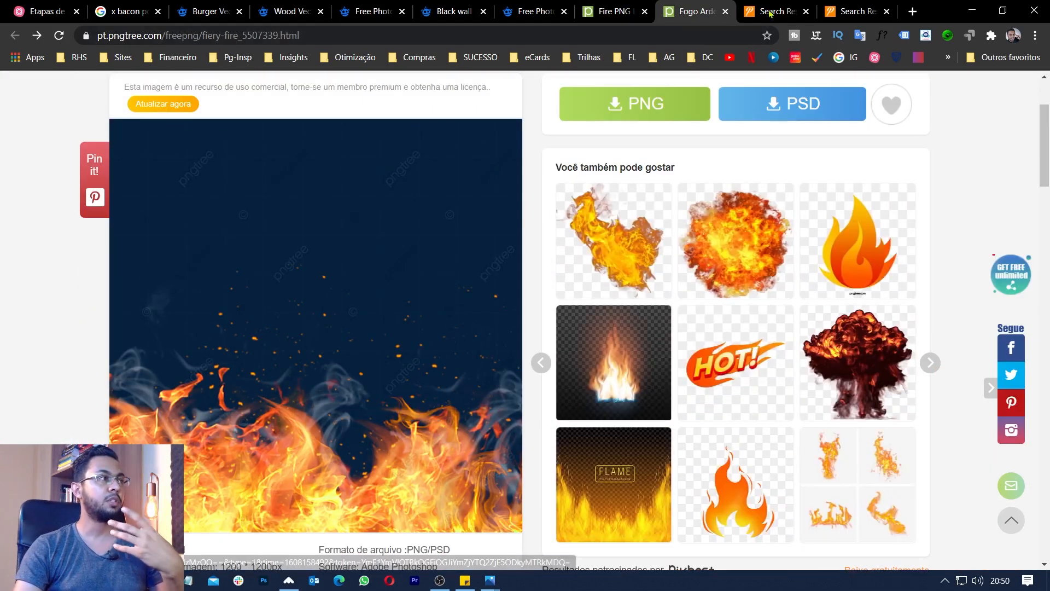
Look through the fire image results on FreePNGimg
left_click(768, 14)
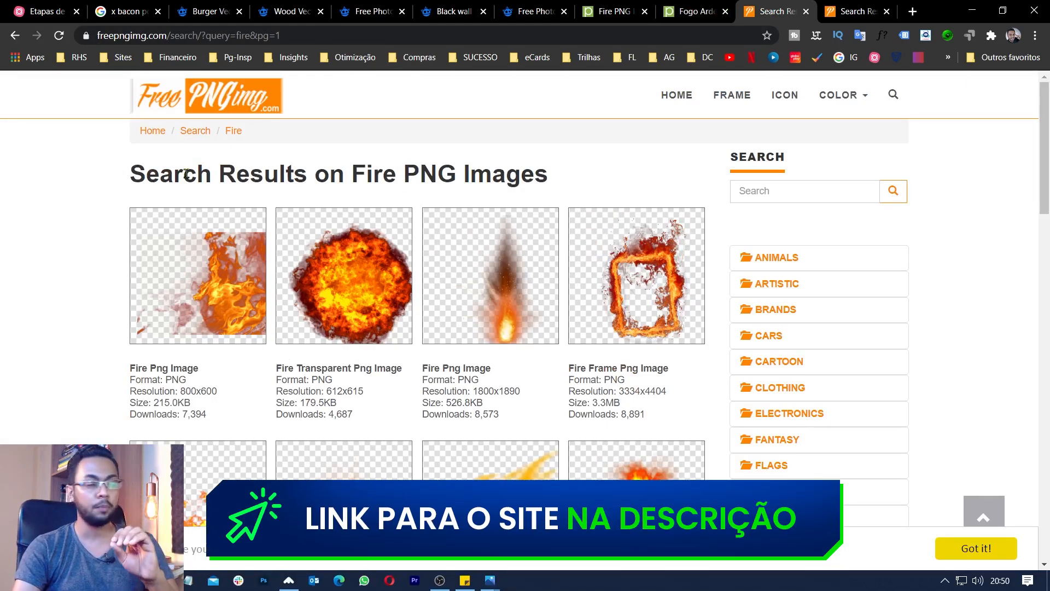
scroll(187, 173, "down", 5)
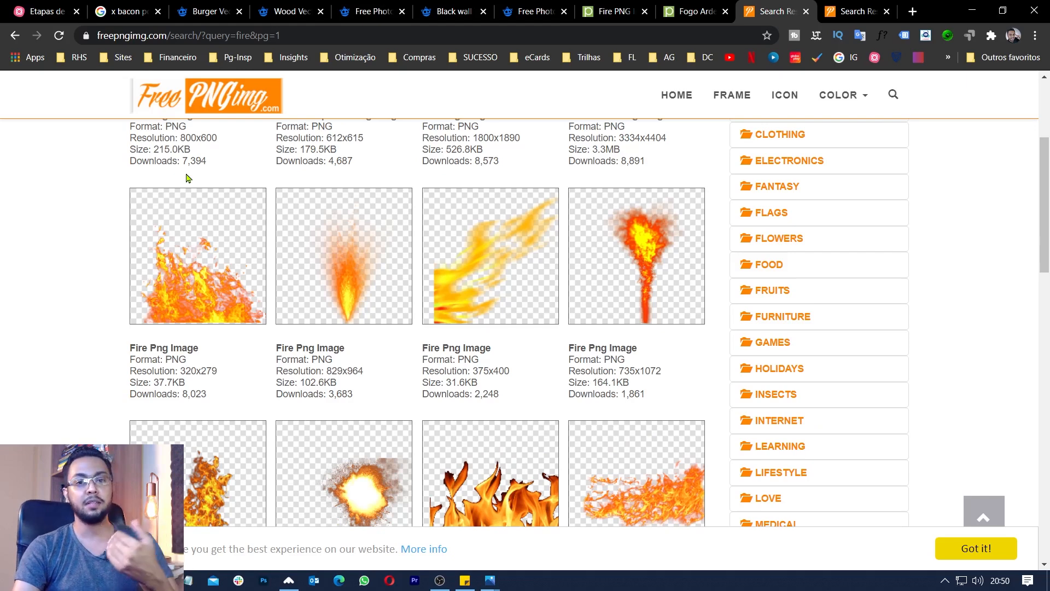
scroll(434, 236, "up", 5)
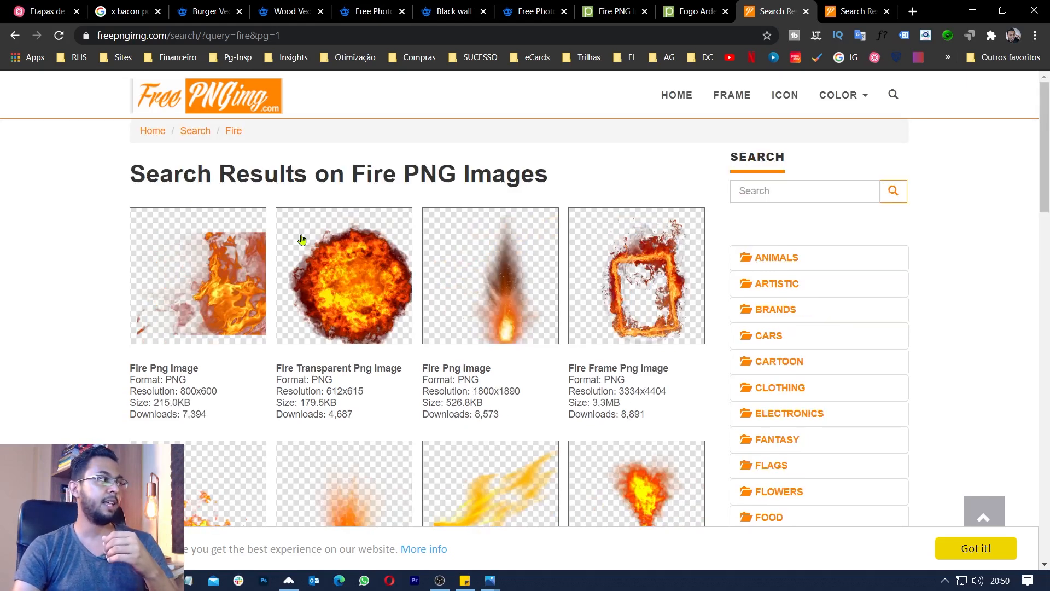
Compare the fire images on Pngtree and FreePNGimg, and view the FreePNGimg smoke results
left_click(702, 13)
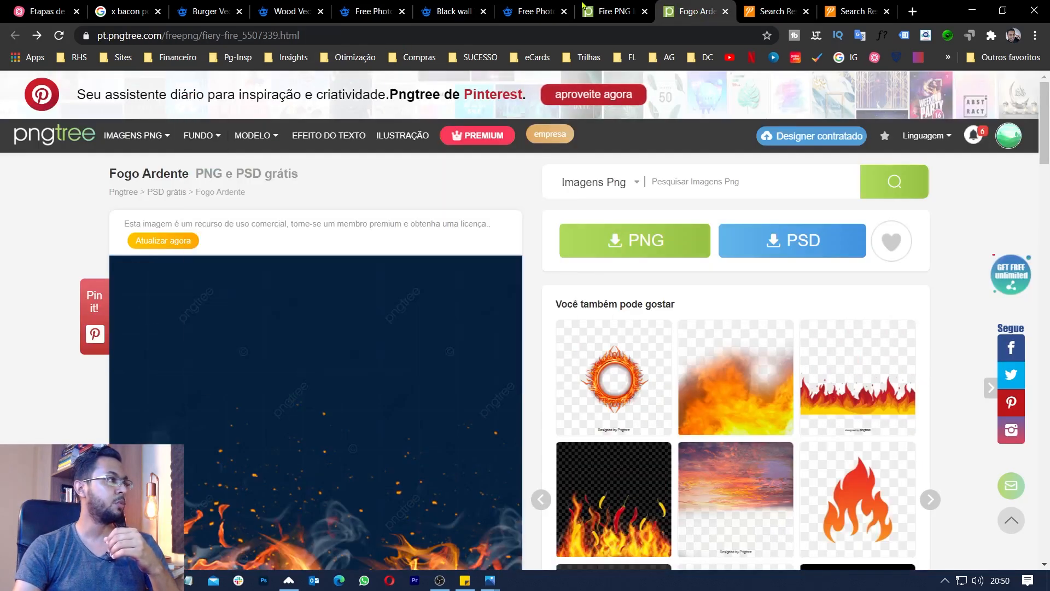
left_click(583, 6)
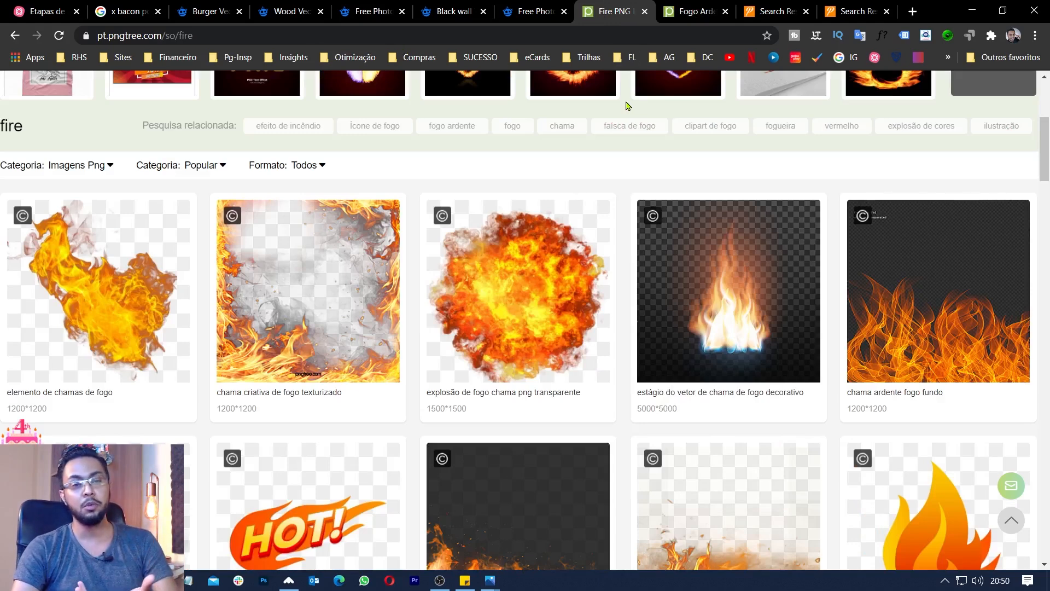
left_click(781, 12)
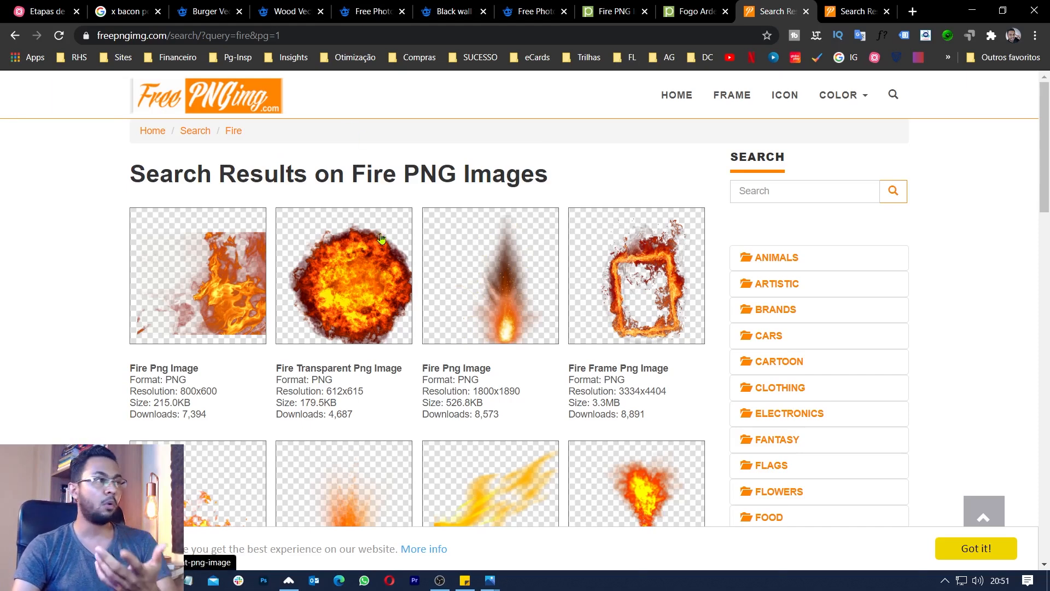
scroll(381, 239, "down", 3)
left_click(863, 8)
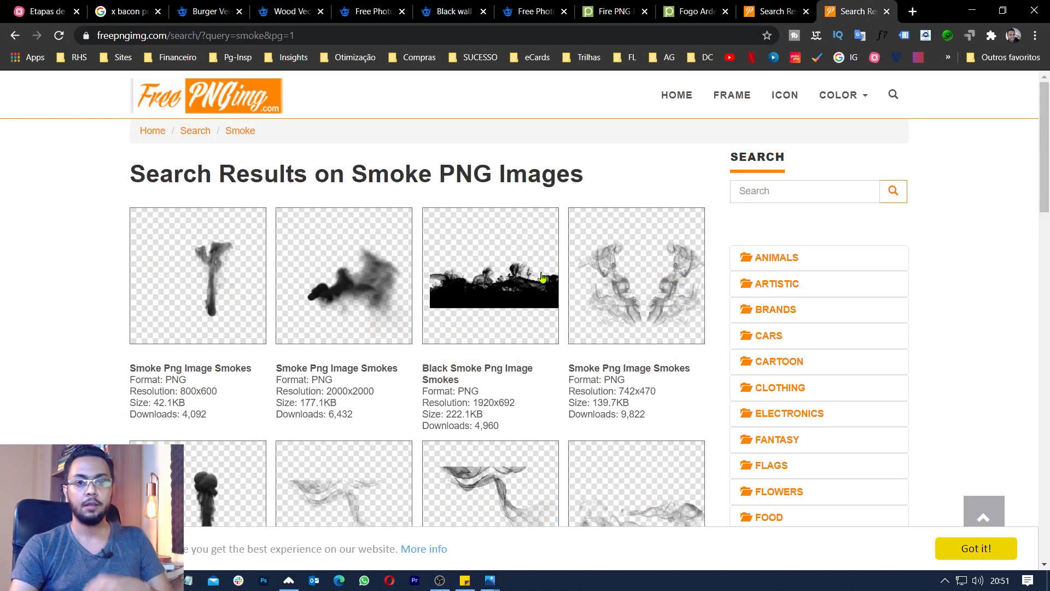
Switch to File Explorer and review the project folders "fotos dos lanches", "fotos recortadas" and "imagens da composição"
key("alt+Tab")
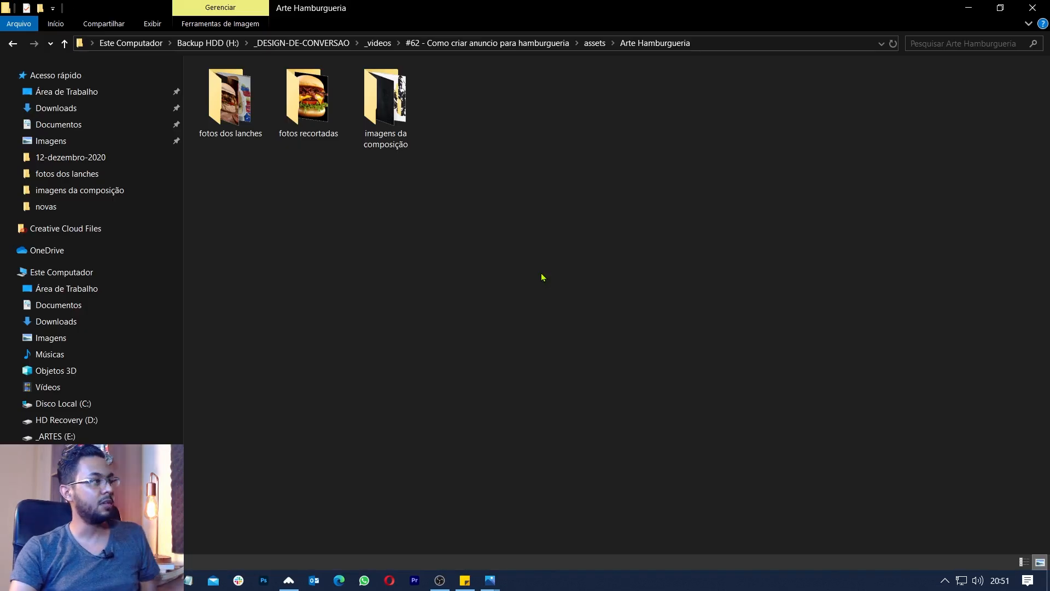
double_click(239, 116)
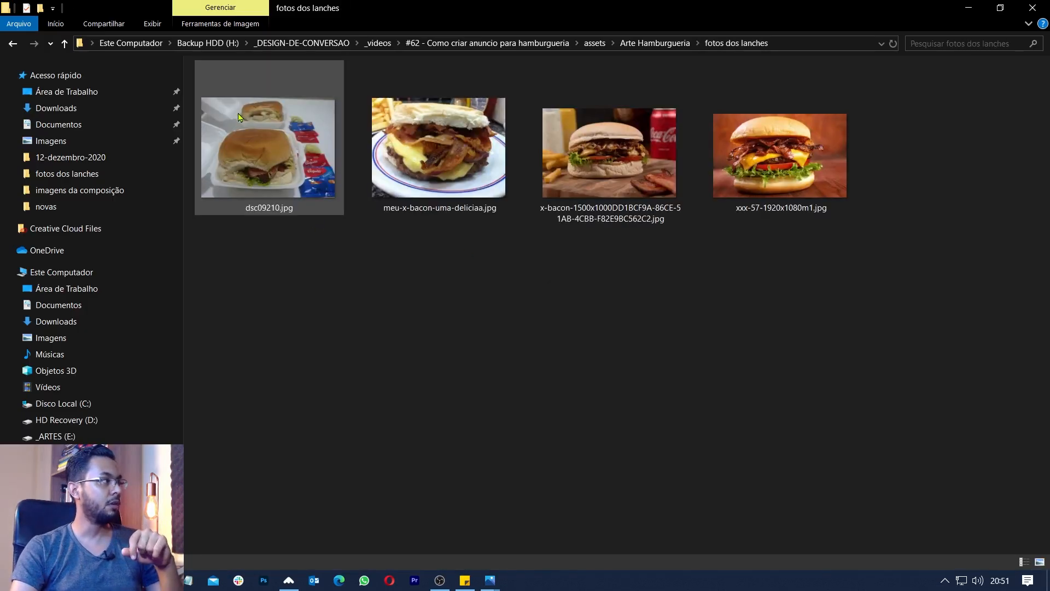
key("alt+Left")
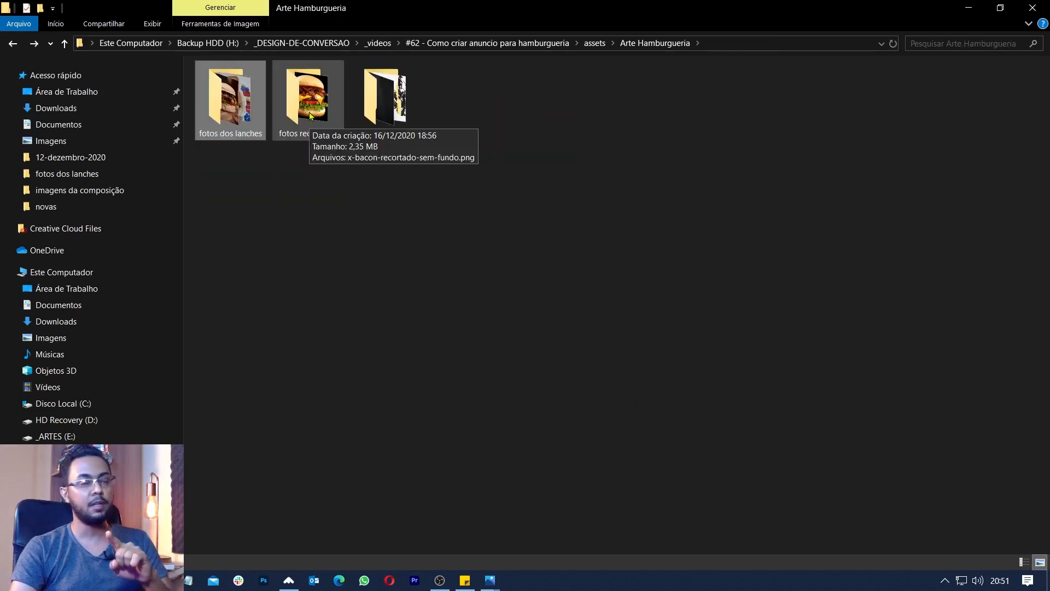
double_click(310, 116)
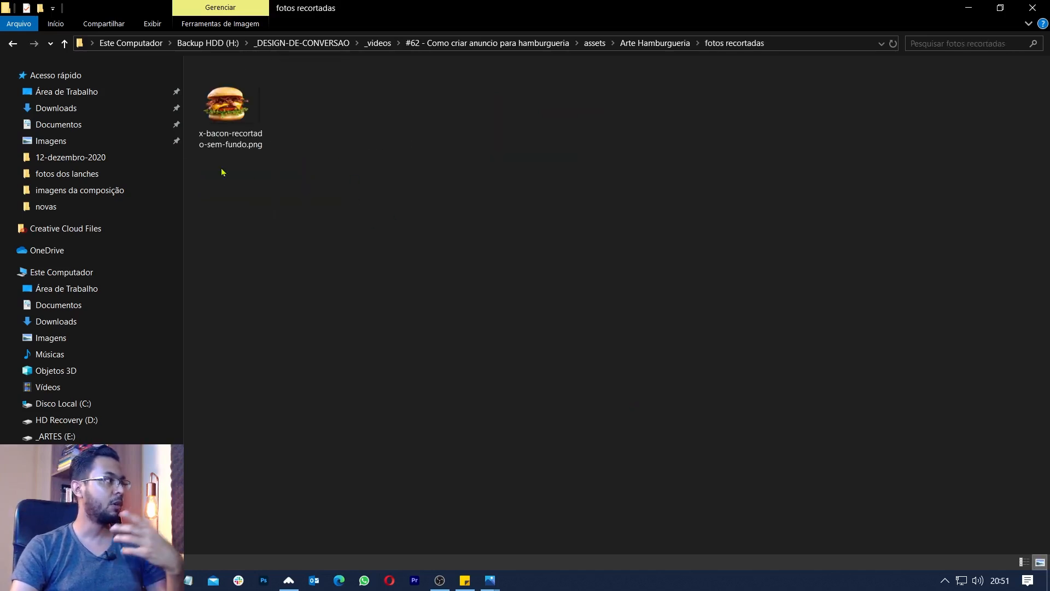
right_click(322, 193)
mouse_move(386, 221)
left_click(554, 226)
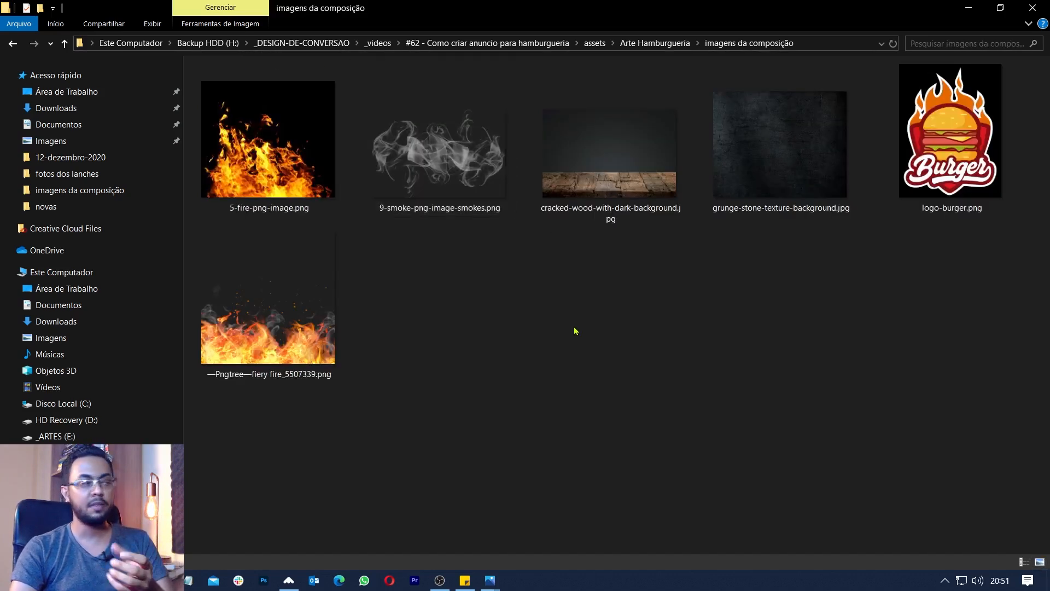
left_click(301, 194)
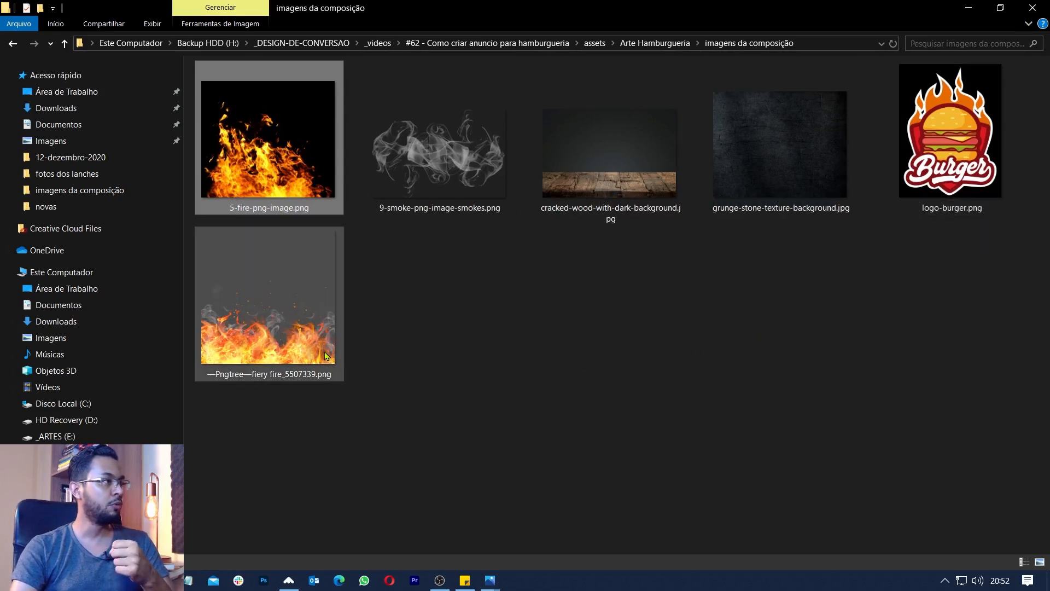
left_click(671, 43)
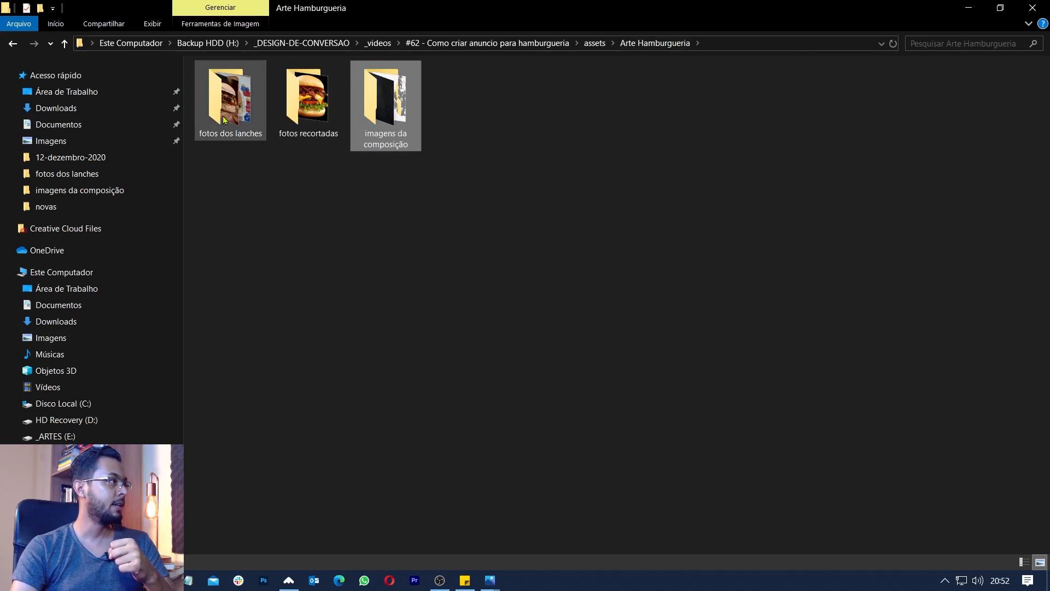
Open the "fotos dos lanches" folder and compare its burger photos at full size in the photo viewer
double_click(230, 104)
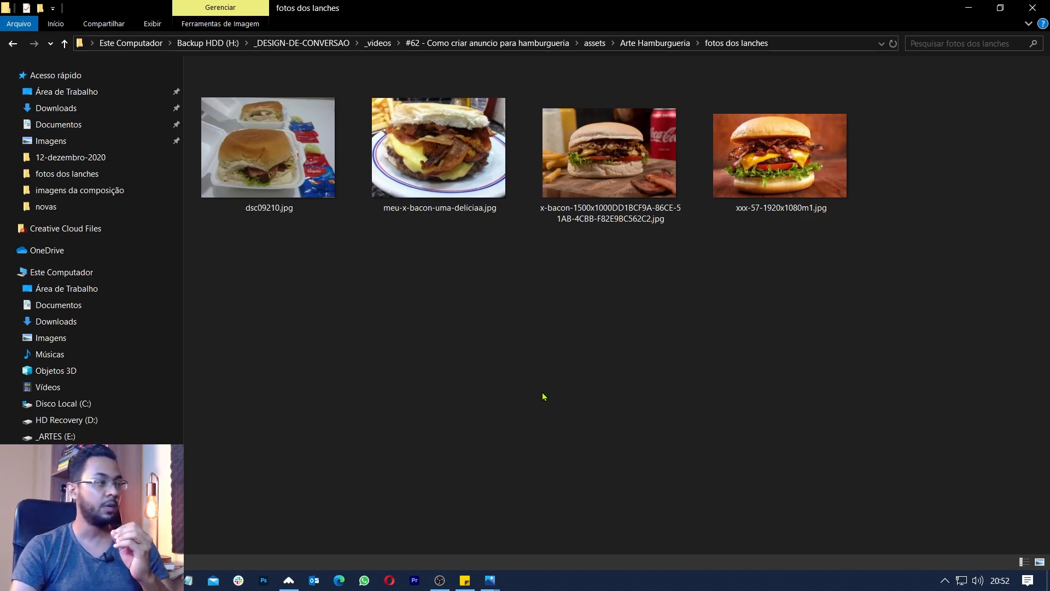
mouse_move(490, 580)
left_click(643, 520)
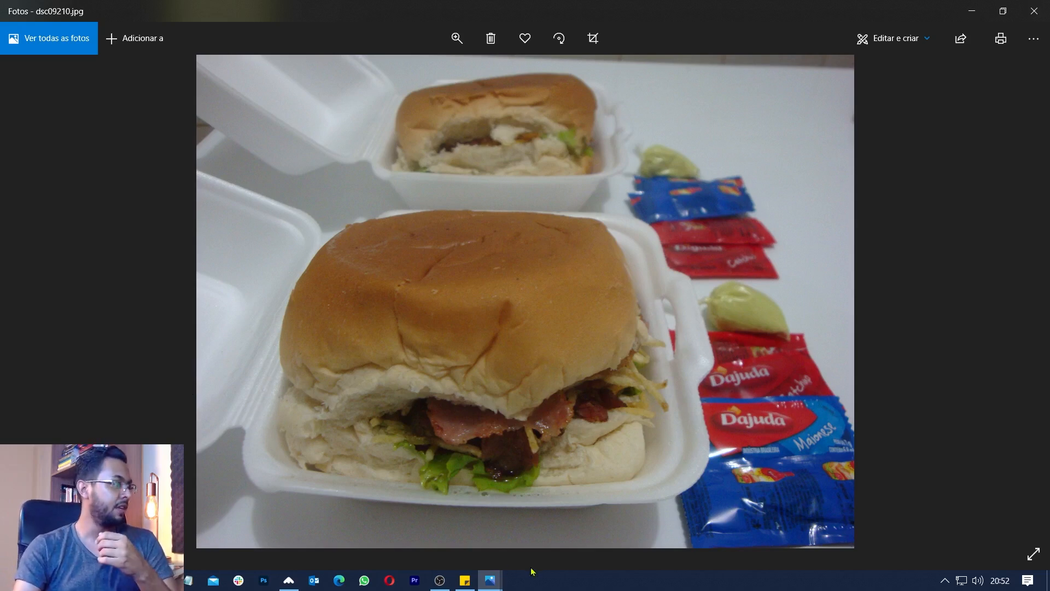
left_click(490, 580)
left_click(434, 535)
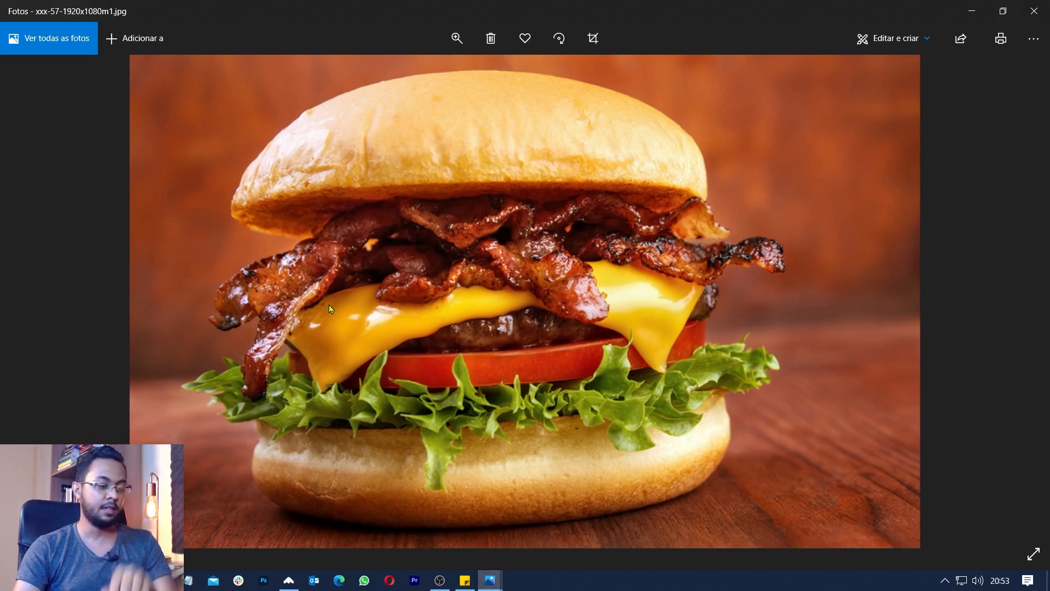
key("Right")
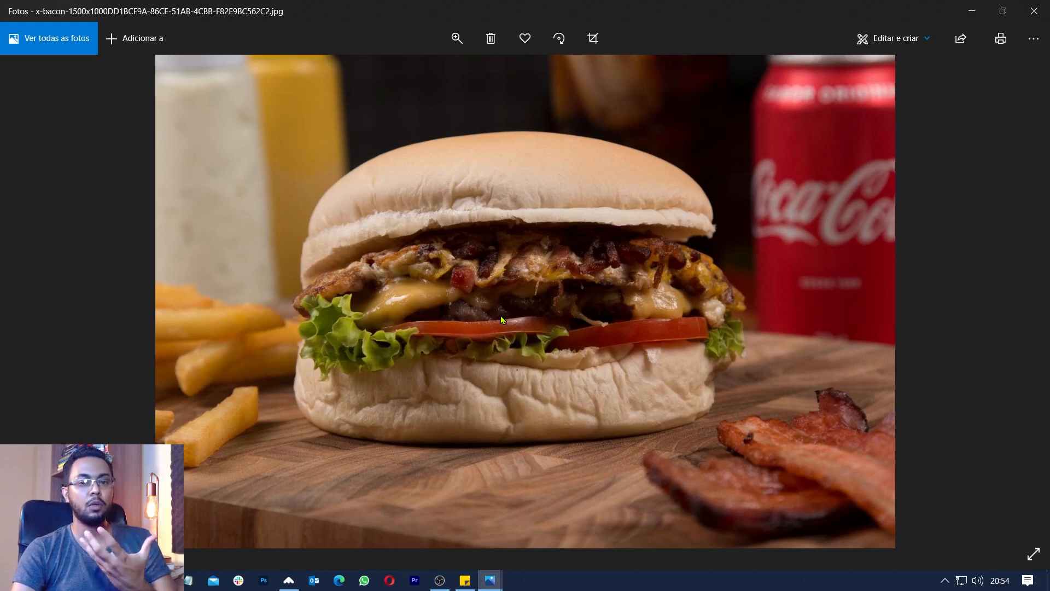
key("Right")
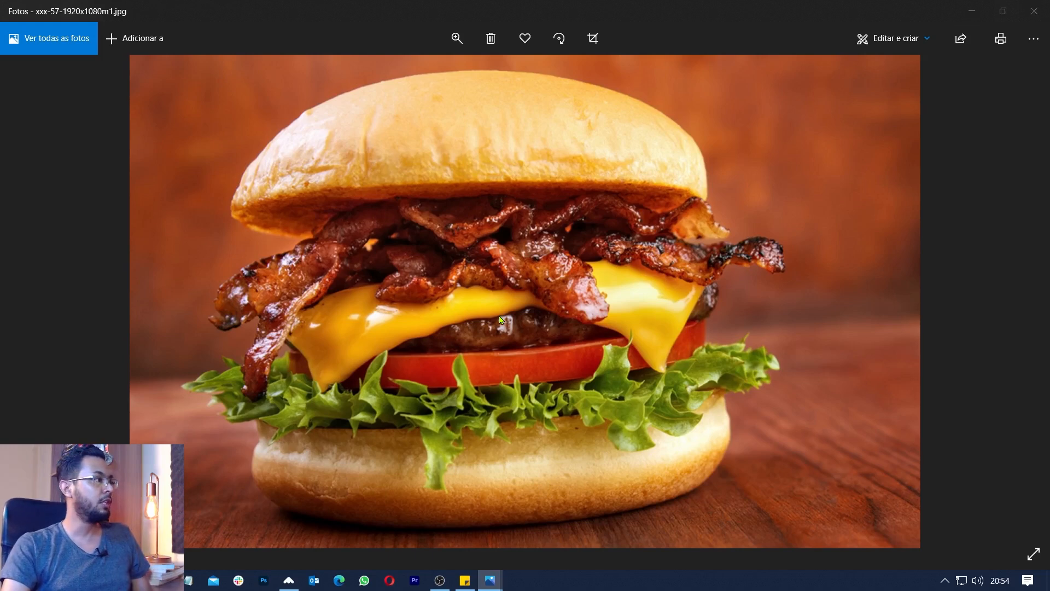
Return to the MindMeister map in the browser and expand the "4 - Criar a arte" branch
key("alt+Tab")
key("alt+Tab")
key("alt+Tab")
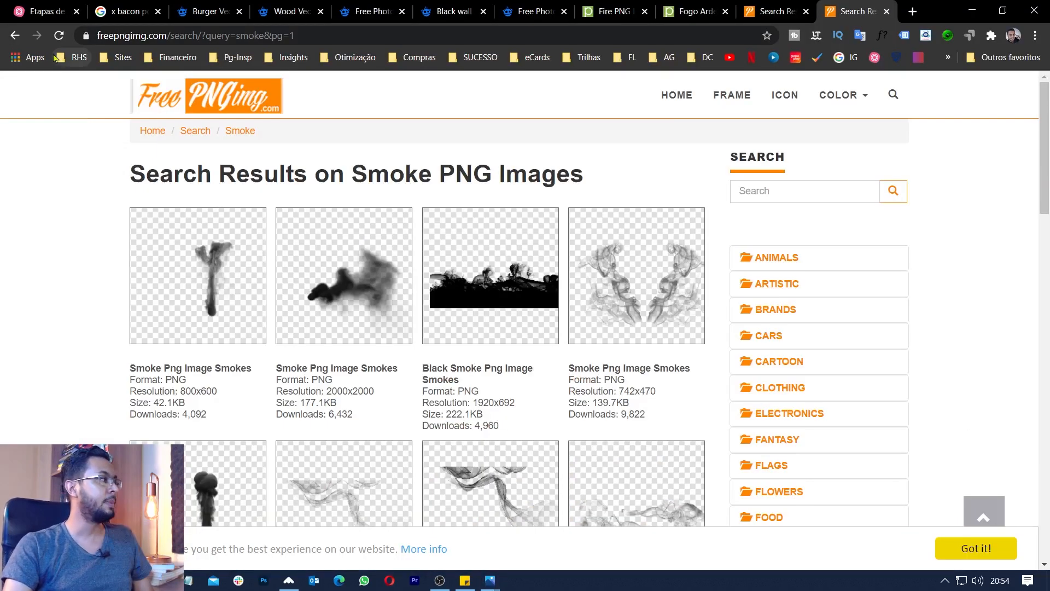
left_click(47, 12)
left_click_drag(328, 408, 392, 286)
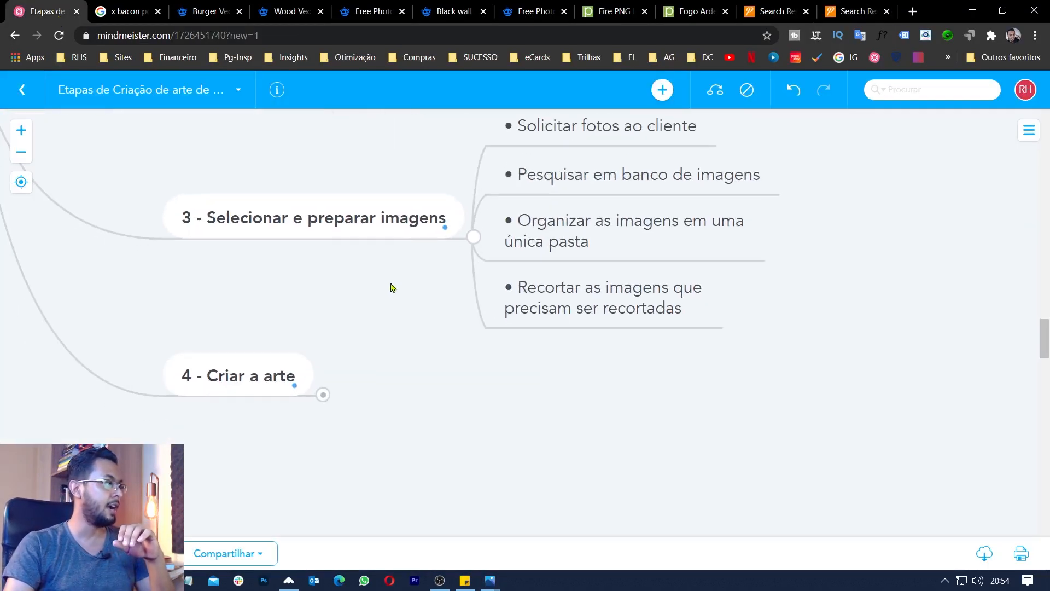
left_click(320, 395)
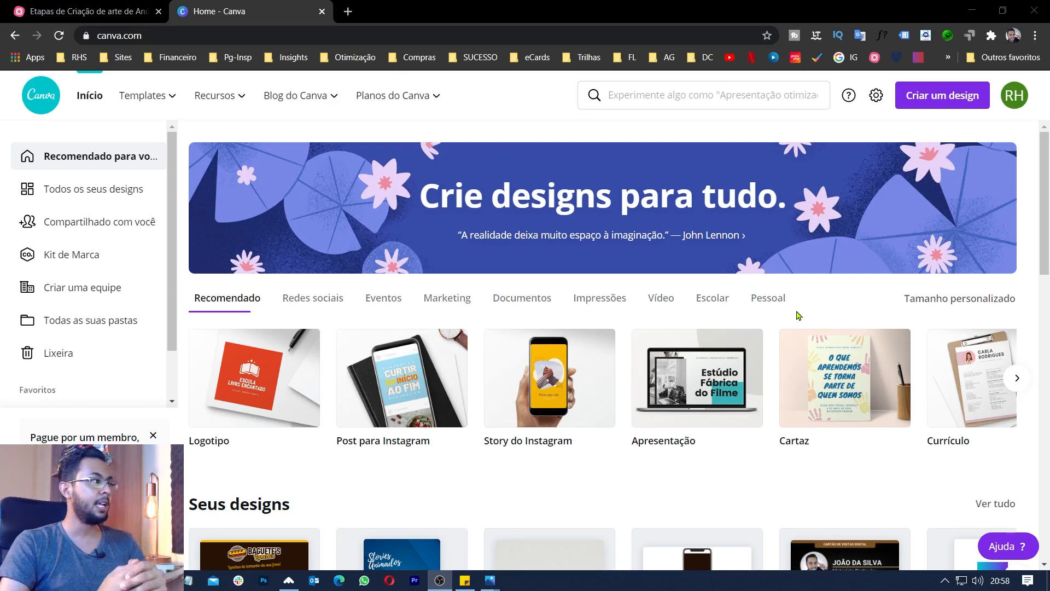
Create a new Canva design with a custom size of 1080 × 1080 px
left_click(931, 105)
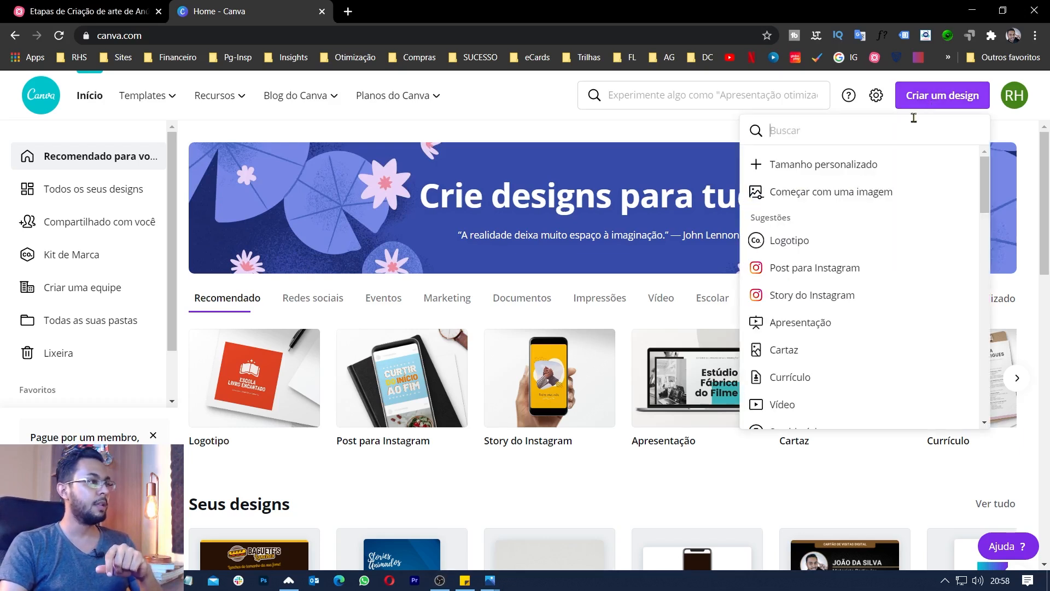
left_click(858, 166)
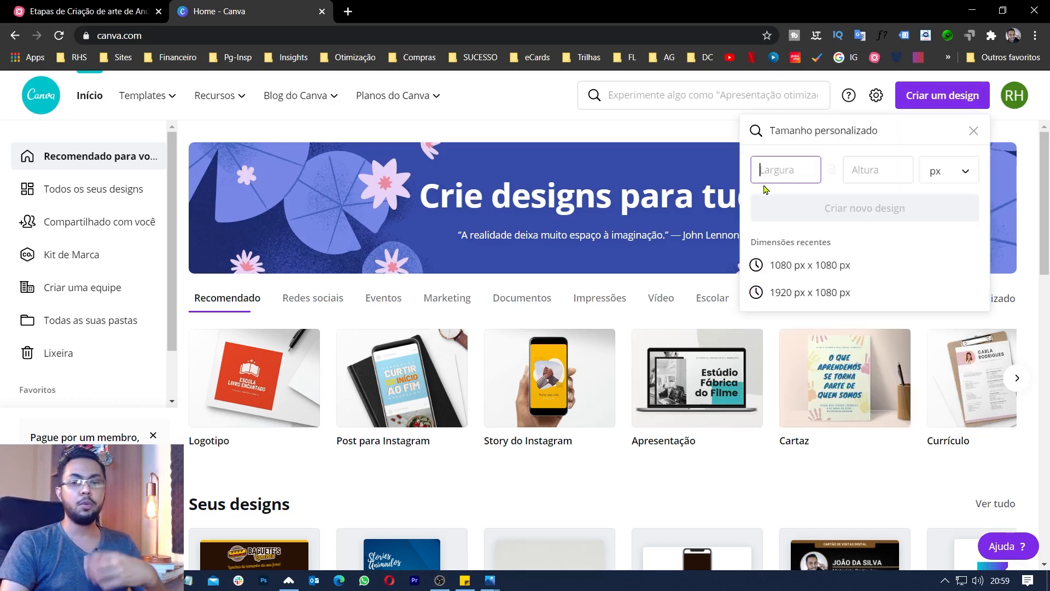
type("1080")
left_click(852, 174)
type("100")
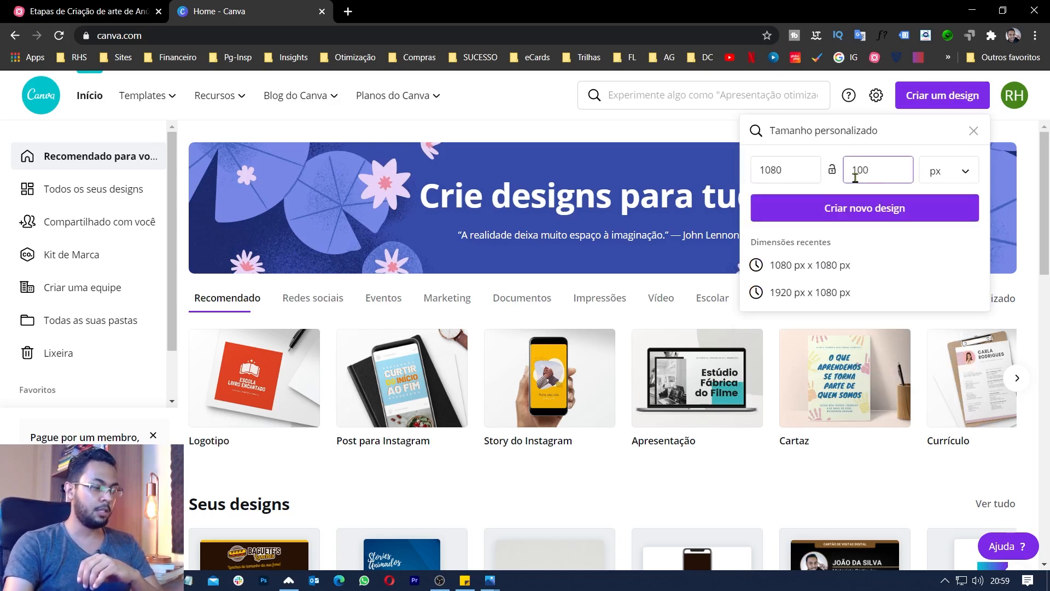
key("BackSpace")
type("80")
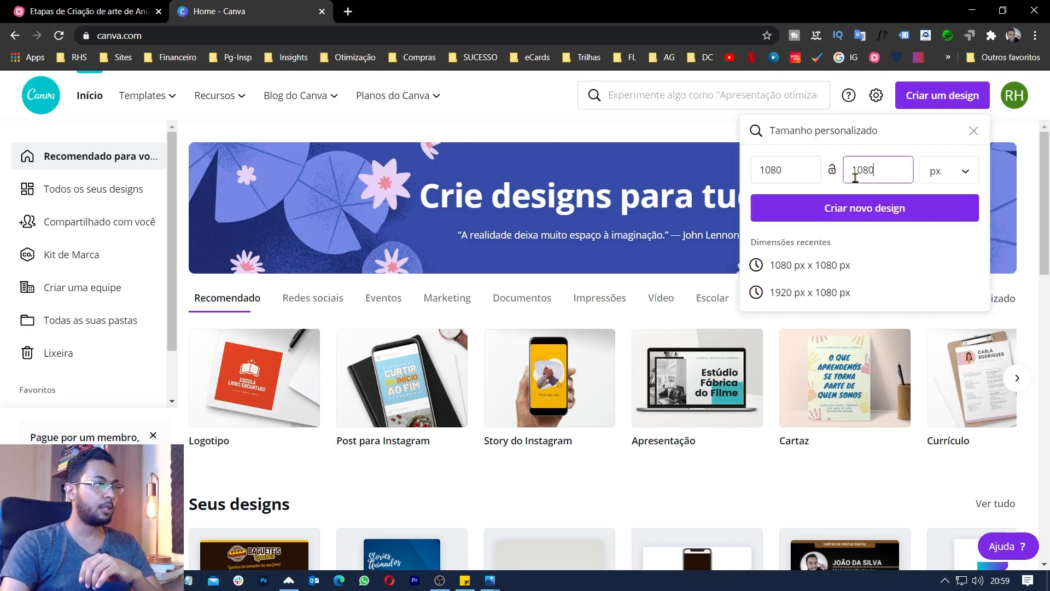
left_click(853, 217)
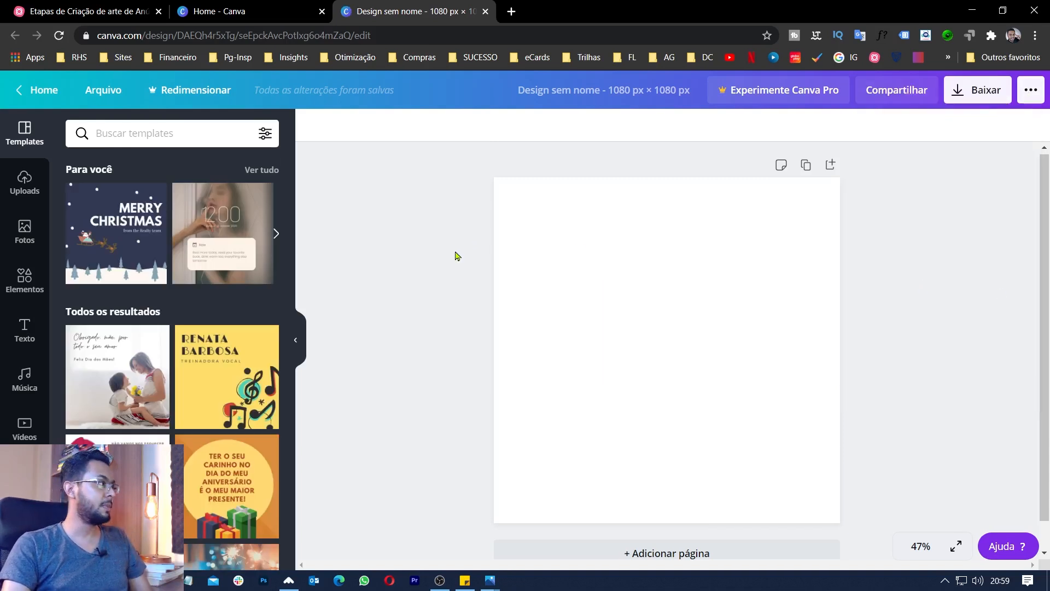
Upload all six fire, smoke, background and logo images from the "imagens da composição" folder
left_click(17, 184)
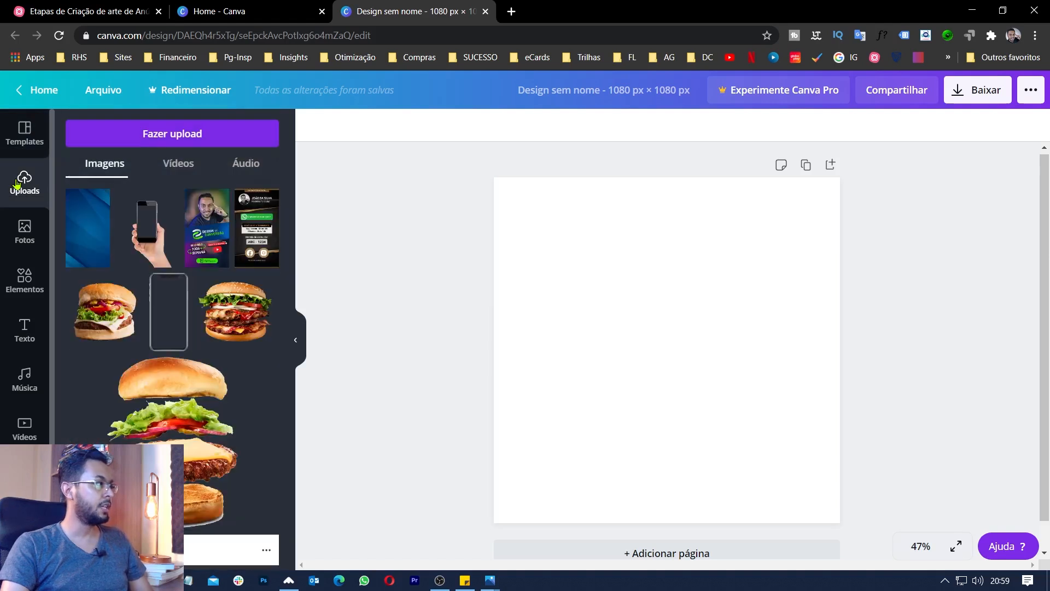
left_click(154, 141)
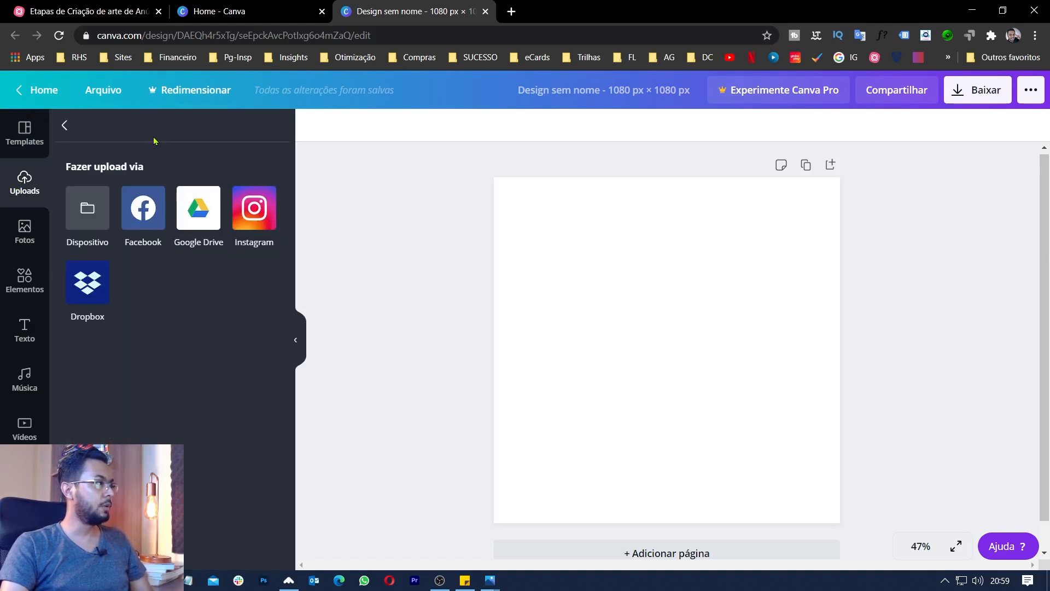
left_click(89, 210)
left_click_drag(695, 355, 248, 177)
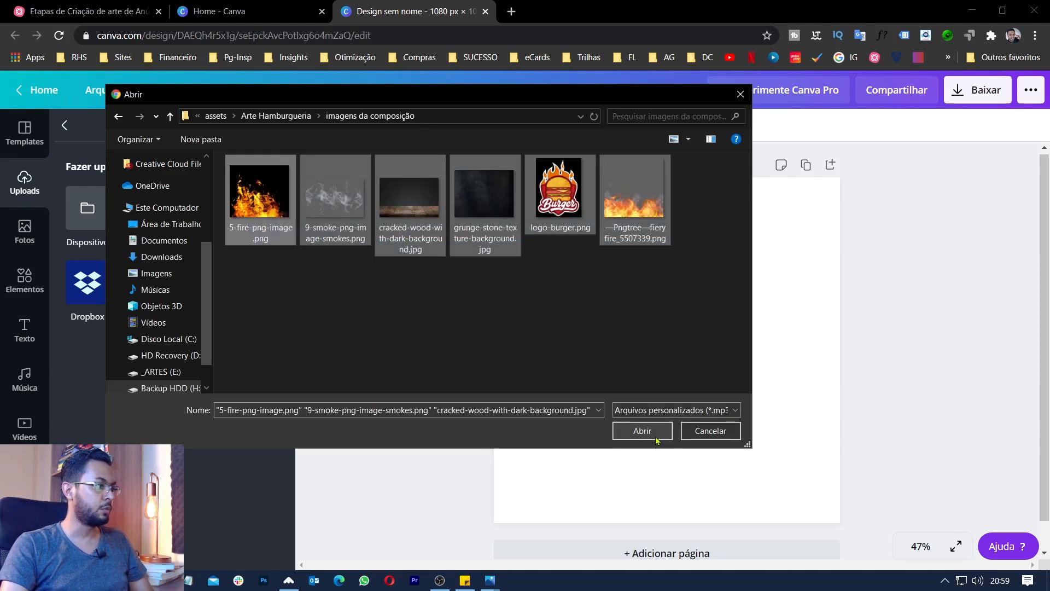
left_click(642, 430)
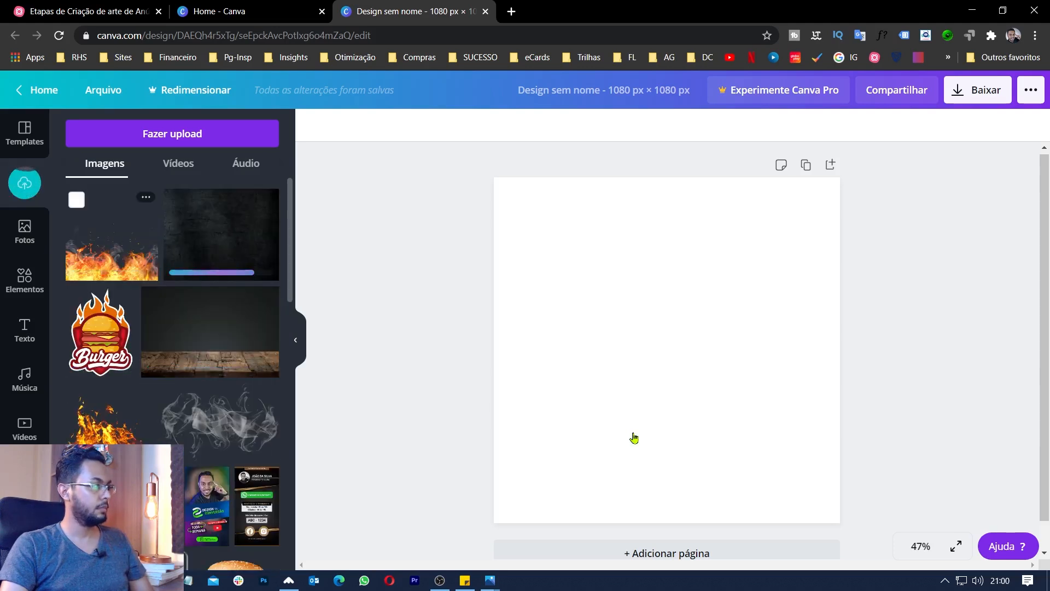
Upload the cut-out burger image x-bacon-recortado-sem-fundo.png from the "fotos recortadas" folder
left_click(182, 134)
left_click(86, 209)
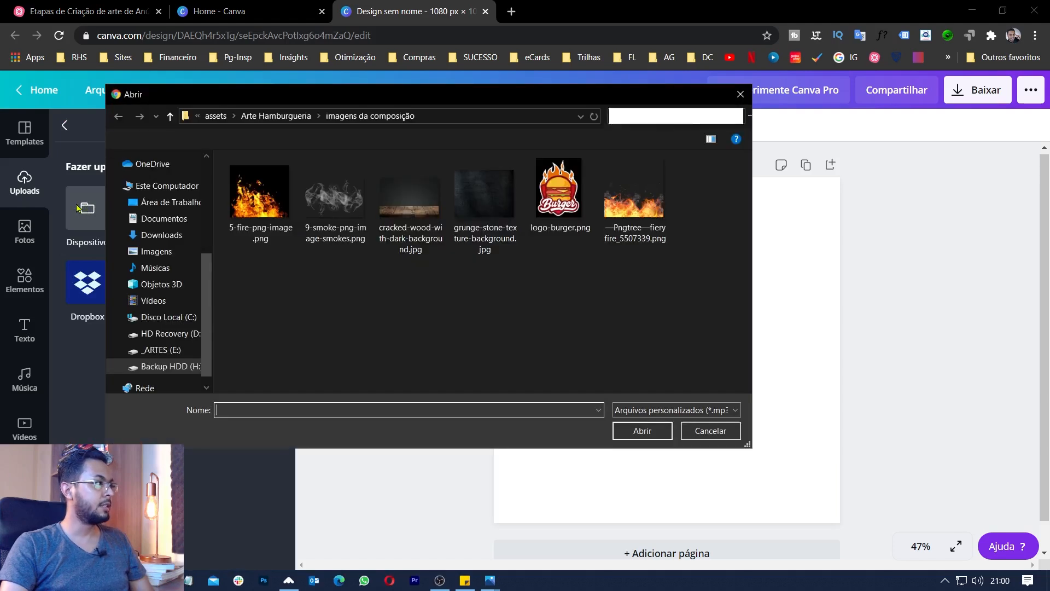
left_click(275, 116)
double_click(358, 209)
left_click(251, 210)
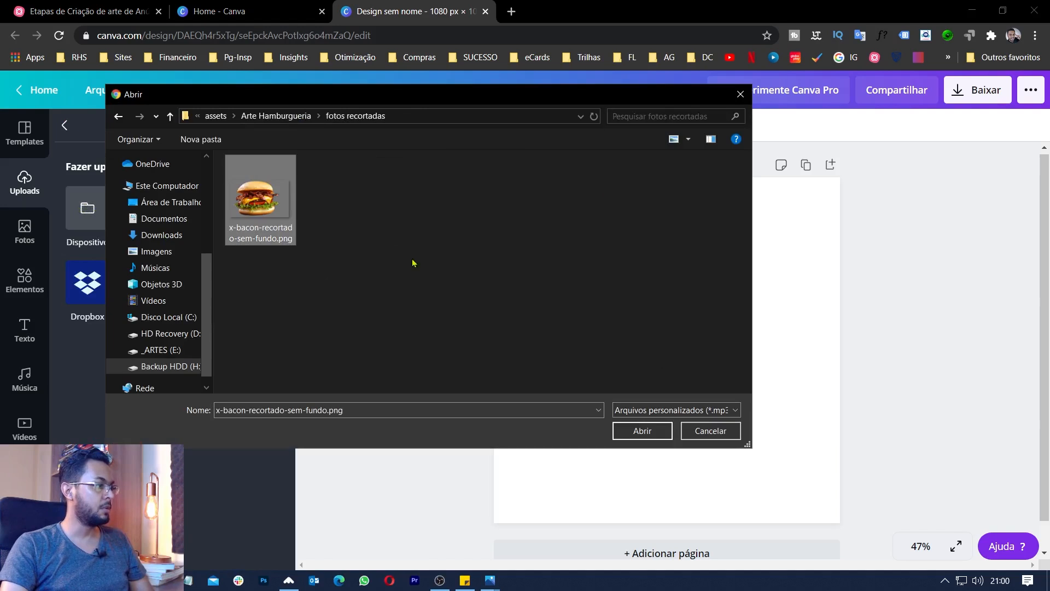
left_click(641, 430)
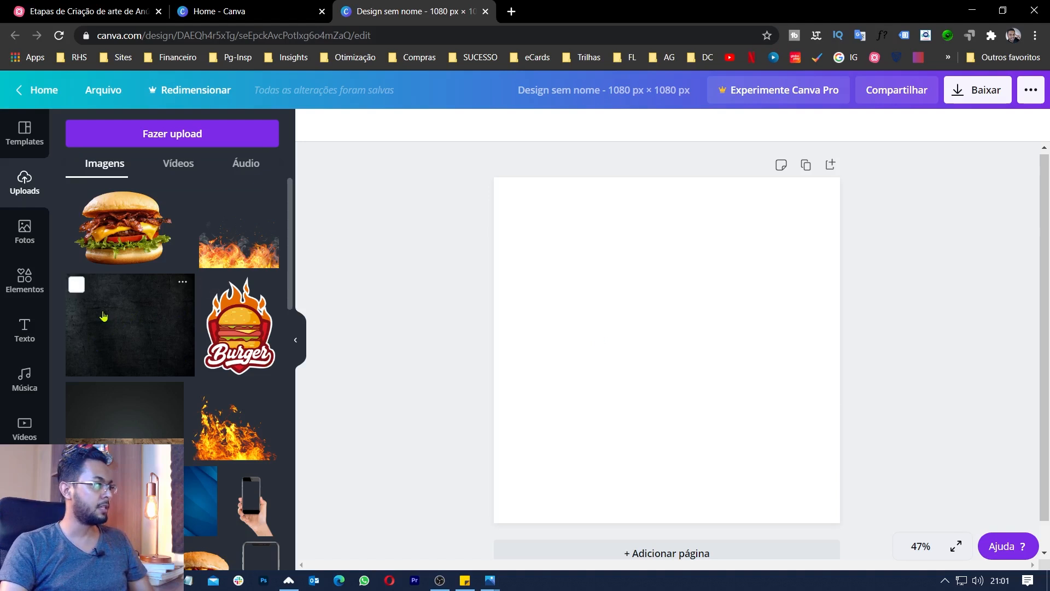
Place the dark grunge stone texture on the page and enlarge it to cover the whole design as background
left_click_drag(109, 320, 647, 370)
left_click_drag(687, 403, 579, 246)
left_click_drag(752, 382, 931, 528)
left_click_drag(723, 363, 700, 357)
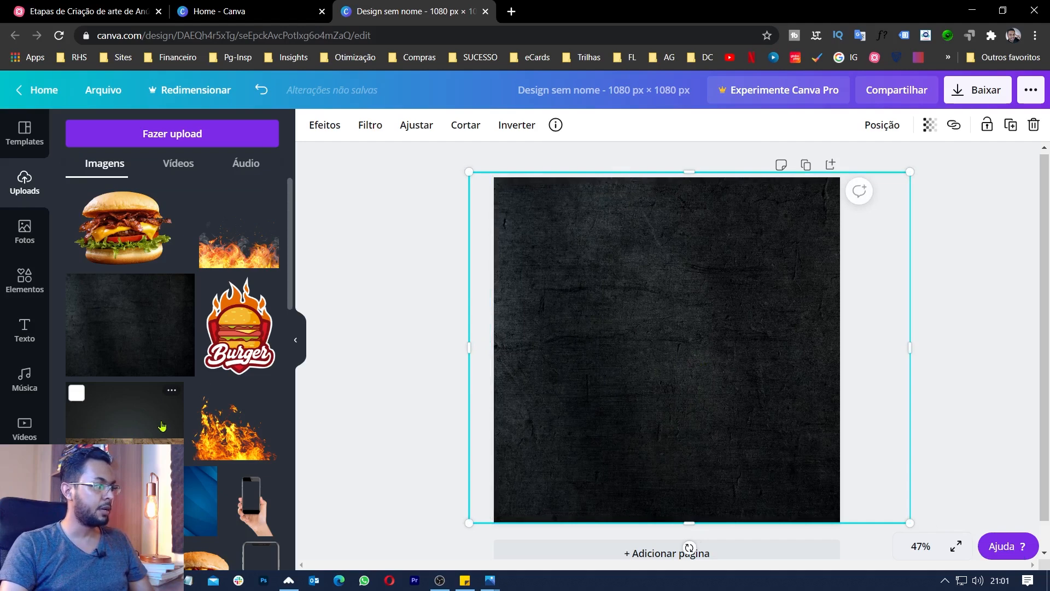
Add the cracked wood photo along the bottom edge of the page and scale it to the full page width
left_click_drag(139, 435, 538, 434)
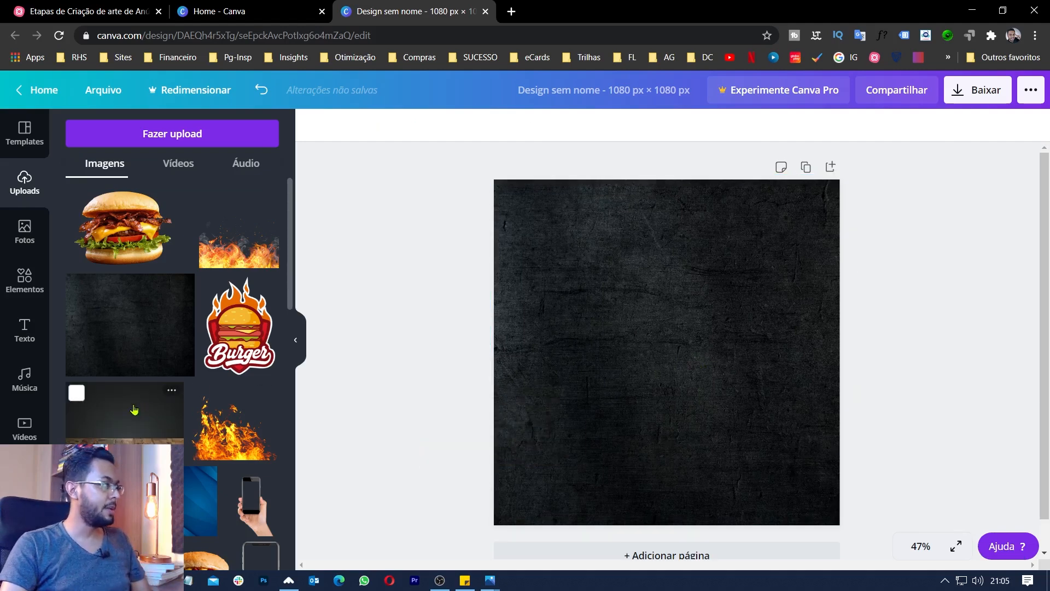
left_click(134, 409)
left_click_drag(682, 316, 583, 392)
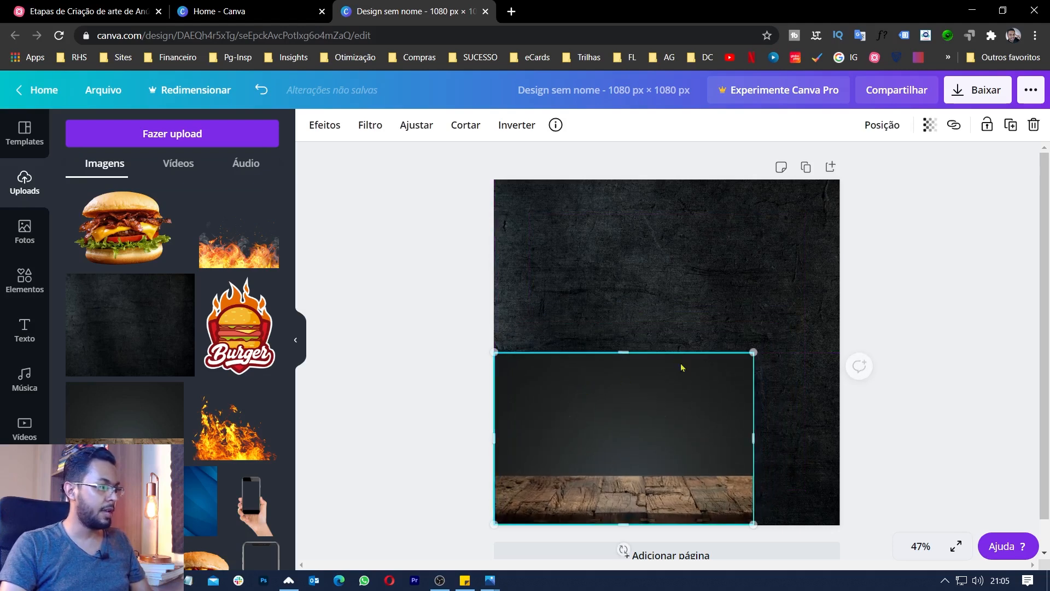
left_click_drag(754, 351, 840, 294)
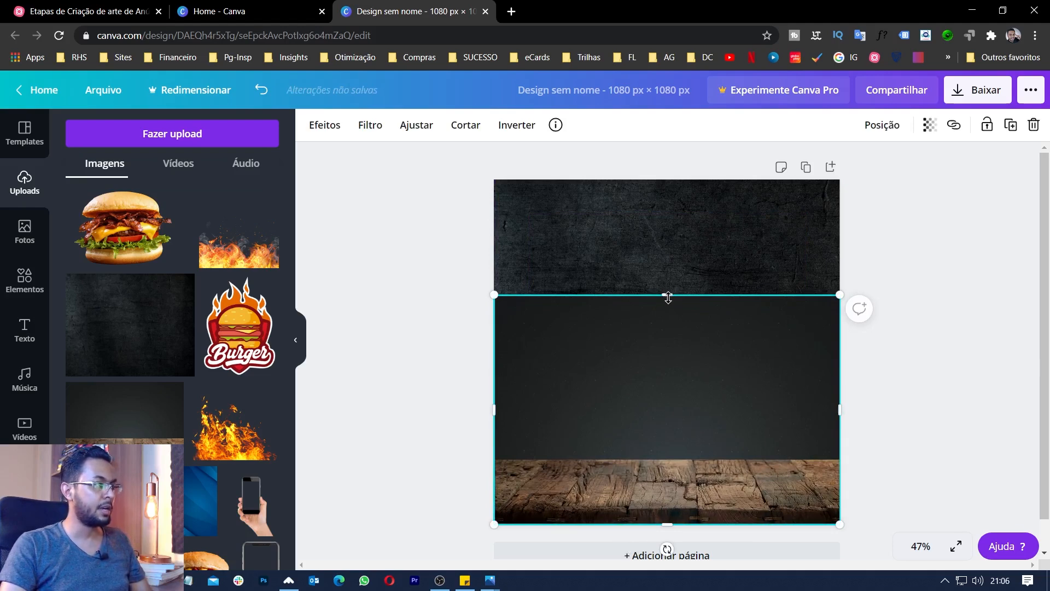
Crop the wood photo down to its planks and place the burger cut-out, enlarged and tilted, running off the page's right edge
left_click_drag(667, 296, 665, 460)
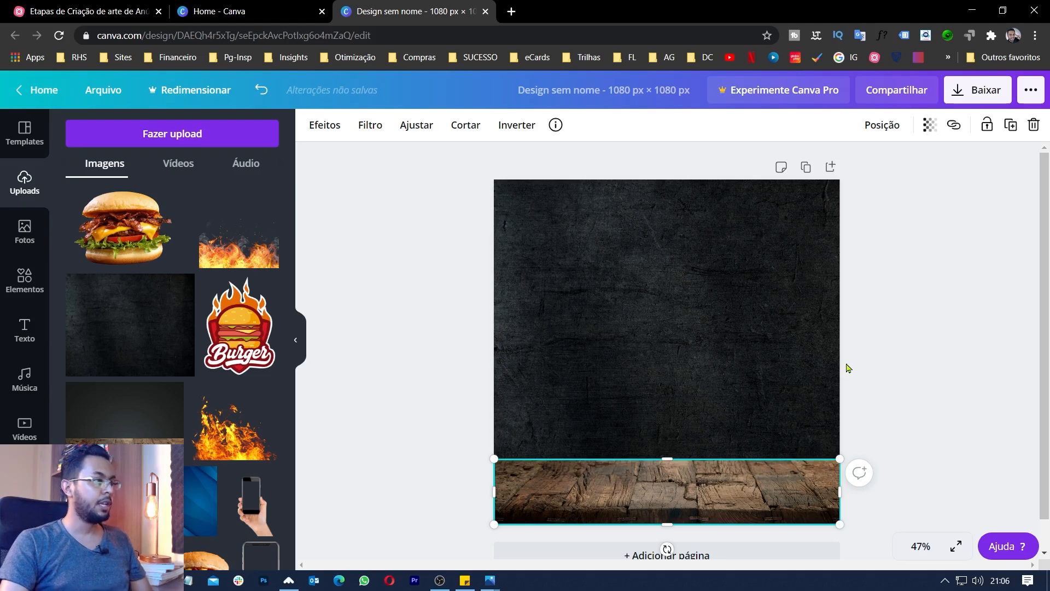
left_click(120, 229)
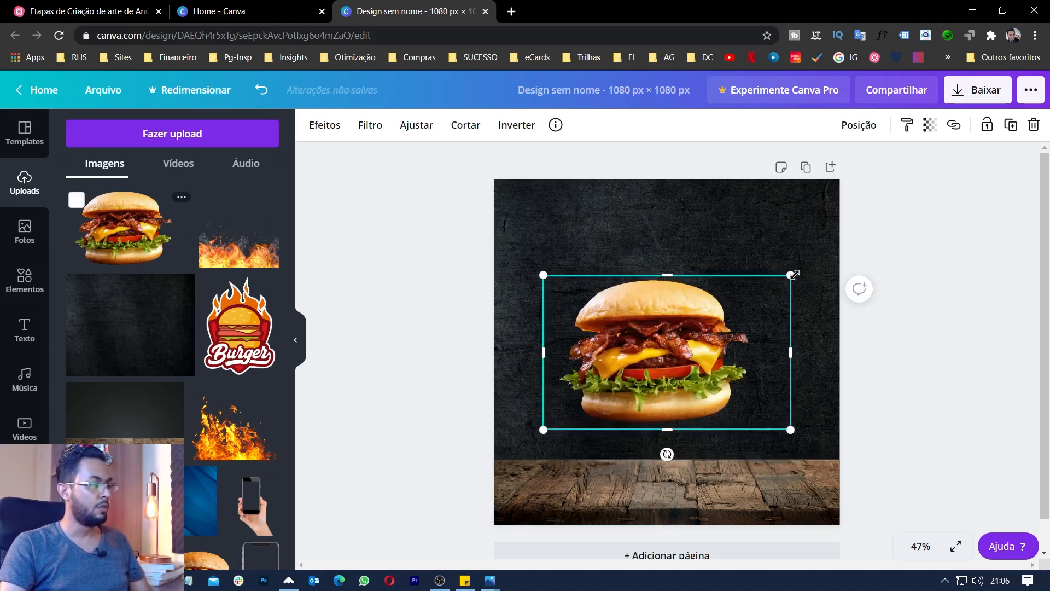
left_click_drag(794, 273, 947, 183)
left_click_drag(708, 225, 753, 293)
left_click_drag(590, 253, 603, 259)
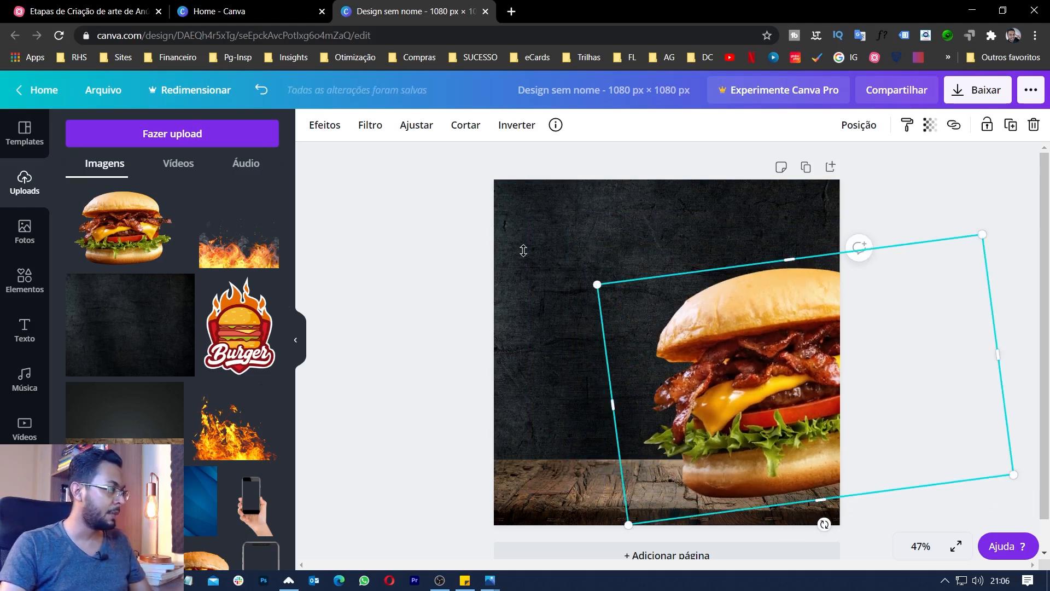
Add the tall flame image, enlarge it around the burger's left and upper sides, and send it behind the burger
left_click(223, 440)
left_click_drag(627, 384, 677, 413)
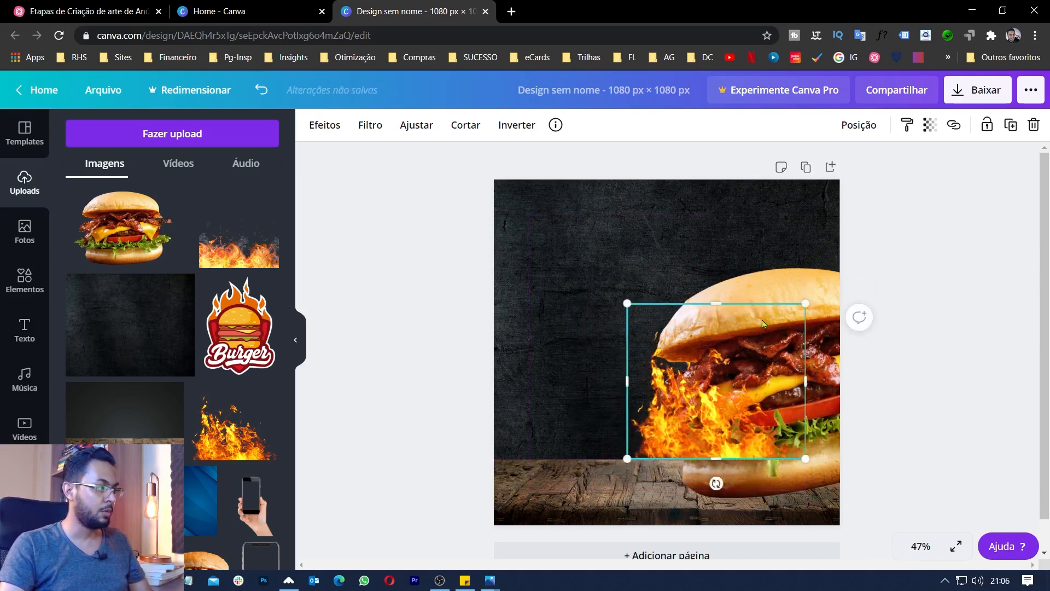
left_click_drag(803, 302, 949, 228)
left_click_drag(723, 369, 706, 367)
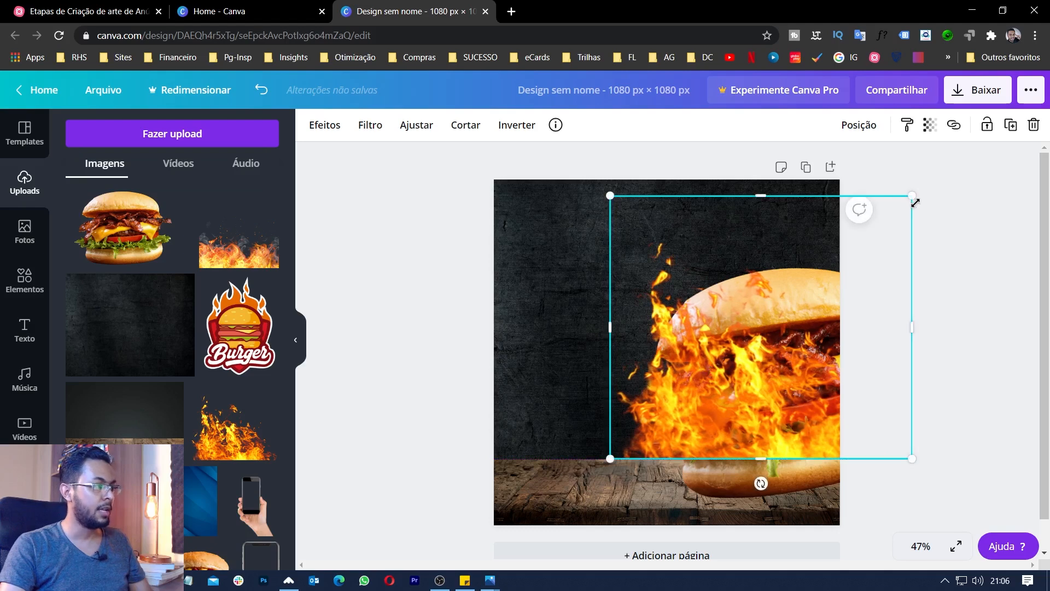
left_click_drag(912, 191, 980, 151)
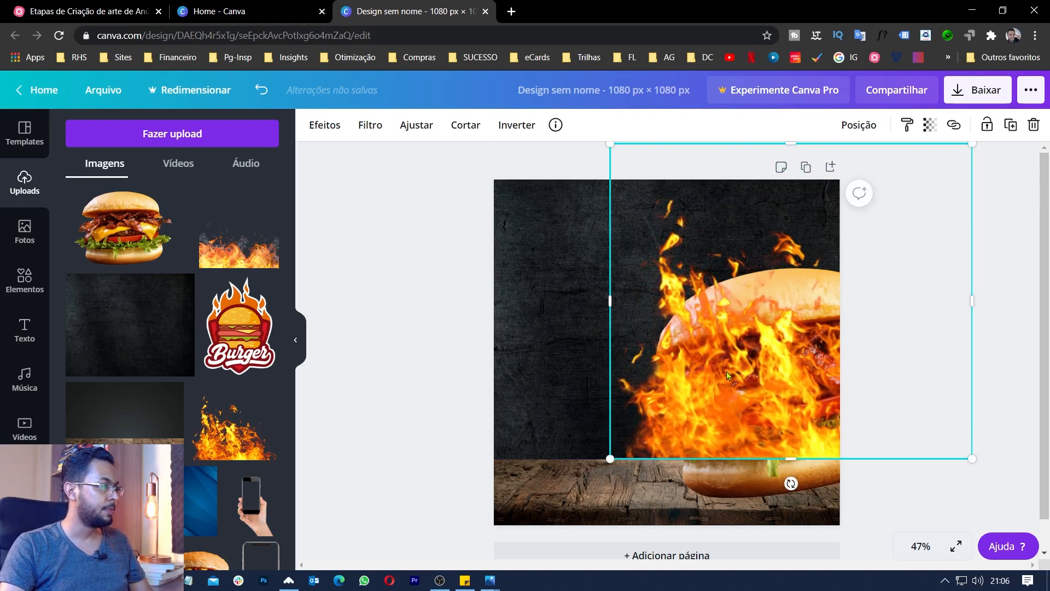
right_click(697, 396)
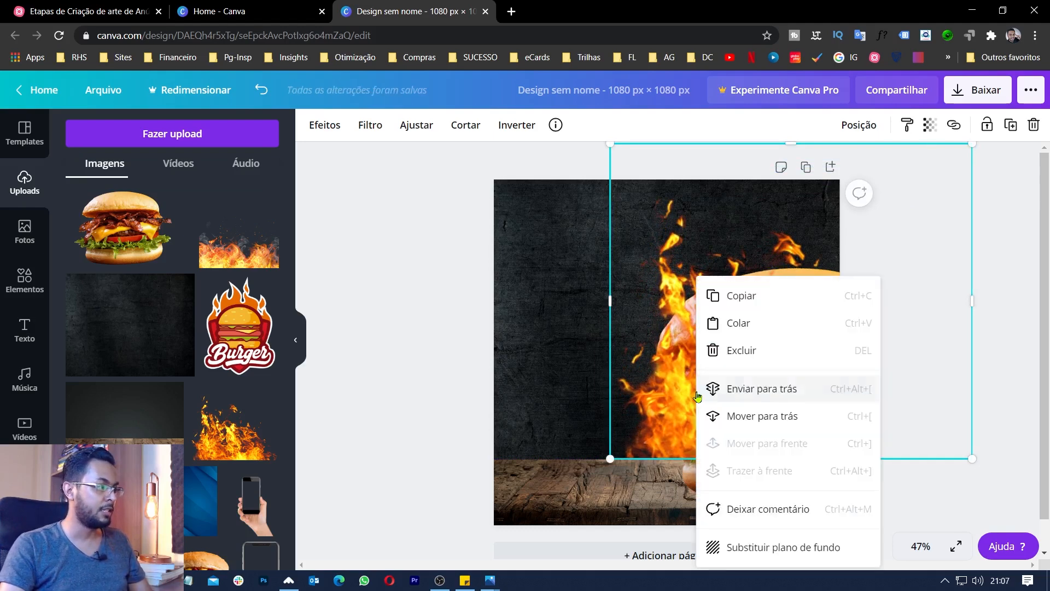
left_click(763, 390)
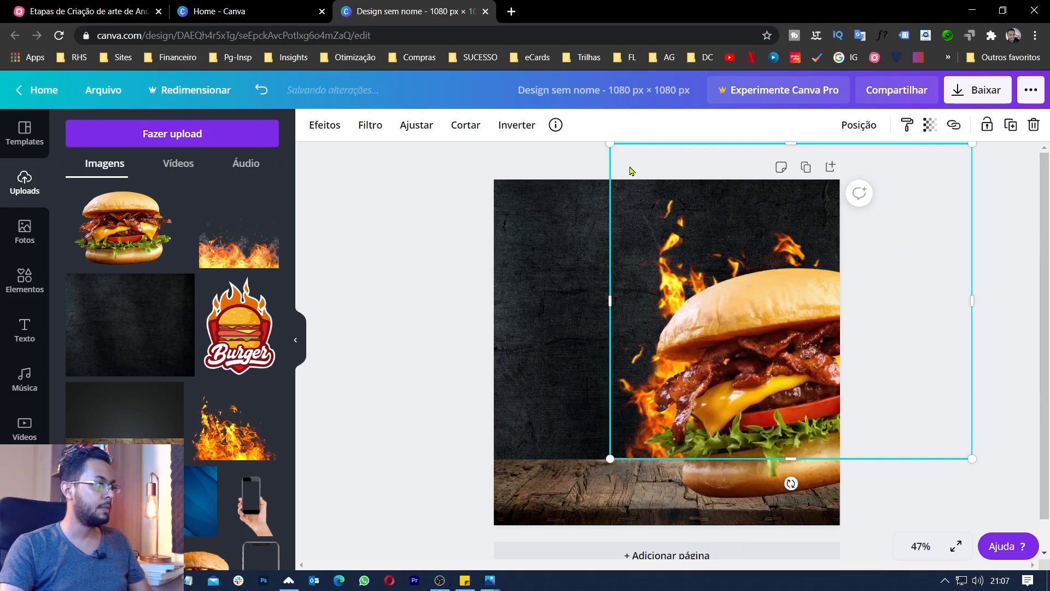
left_click_drag(615, 146, 623, 158)
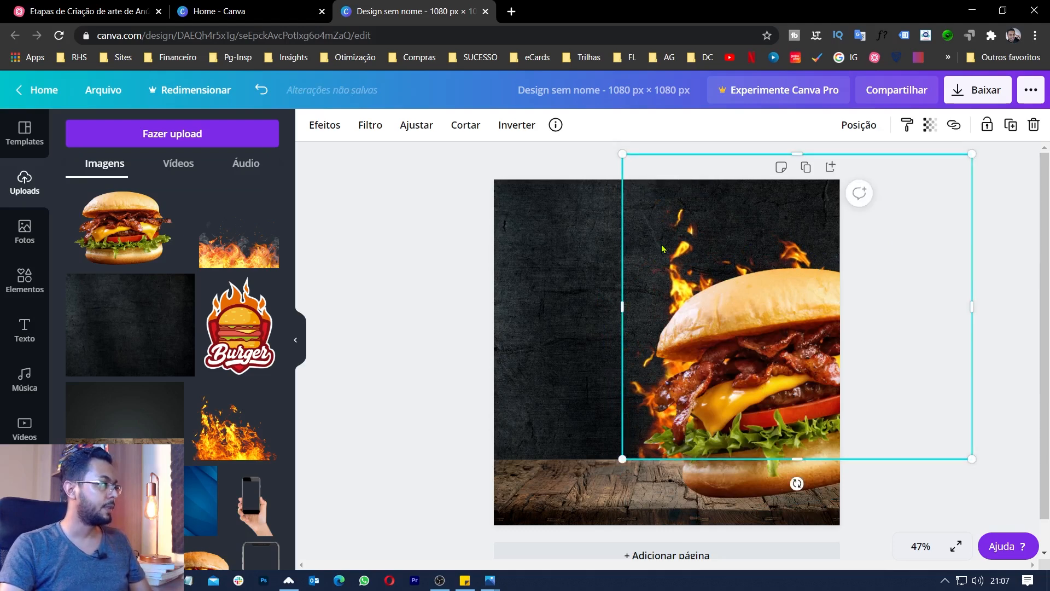
Add the smoke image above the burger, enlarge and tilt it to match the bun, and move it behind the burger
left_click(241, 397)
left_click_drag(700, 364, 772, 307)
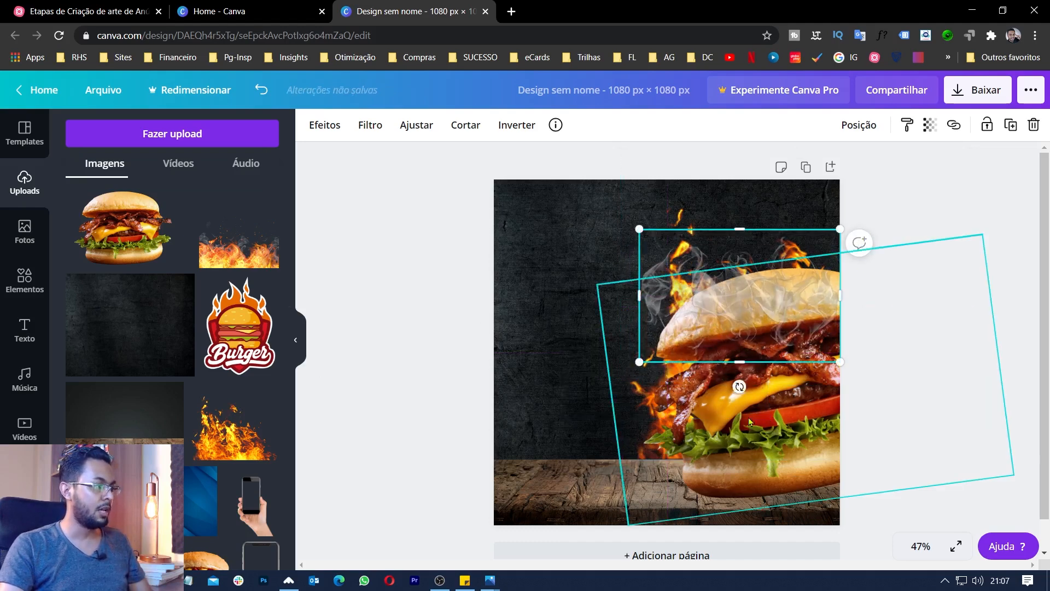
left_click_drag(739, 387, 756, 385)
left_click_drag(826, 211, 856, 185)
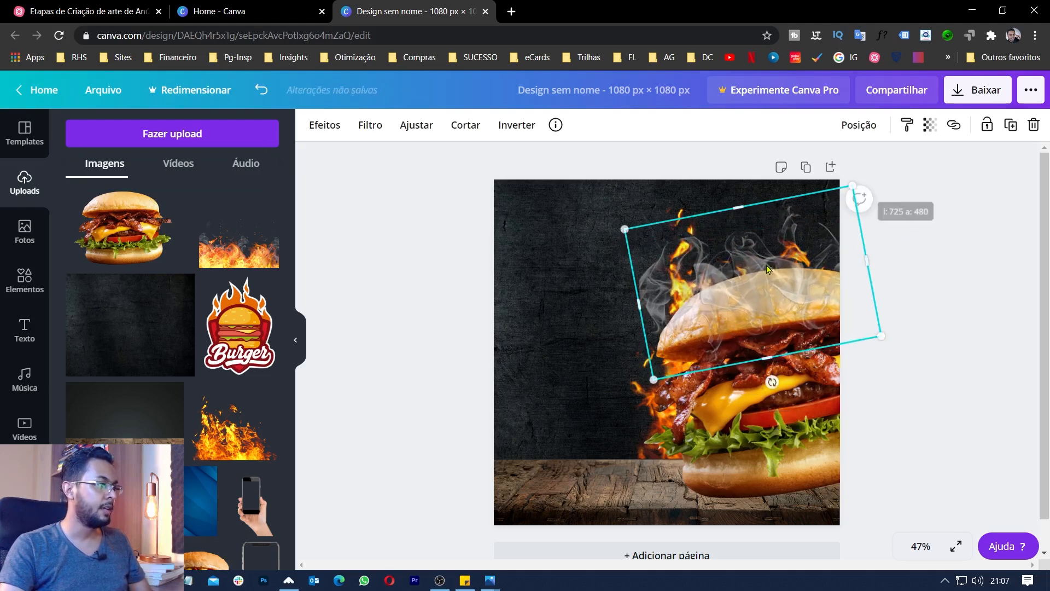
right_click(747, 281)
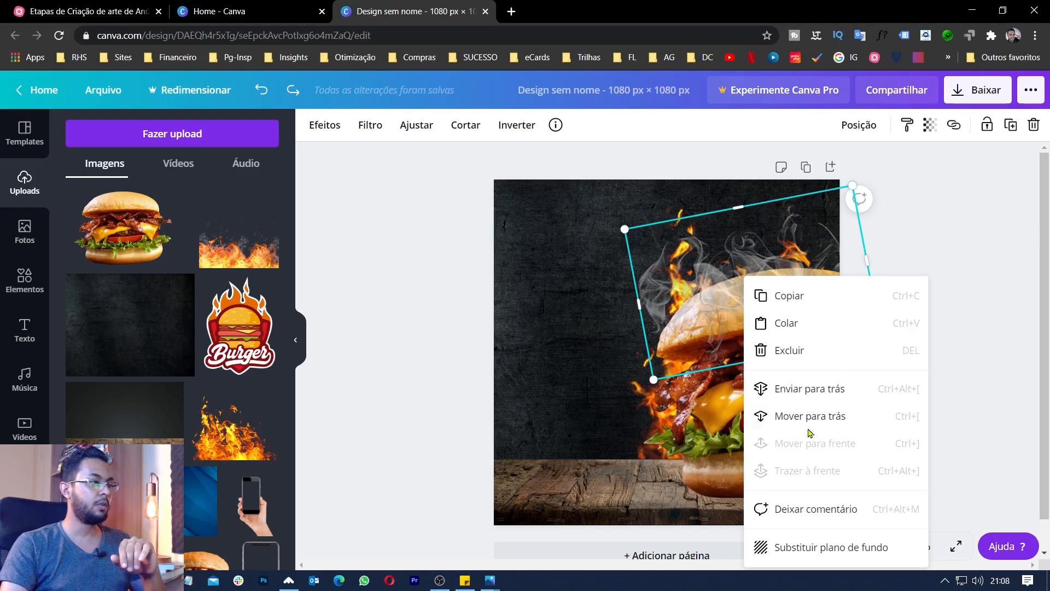
left_click(805, 427)
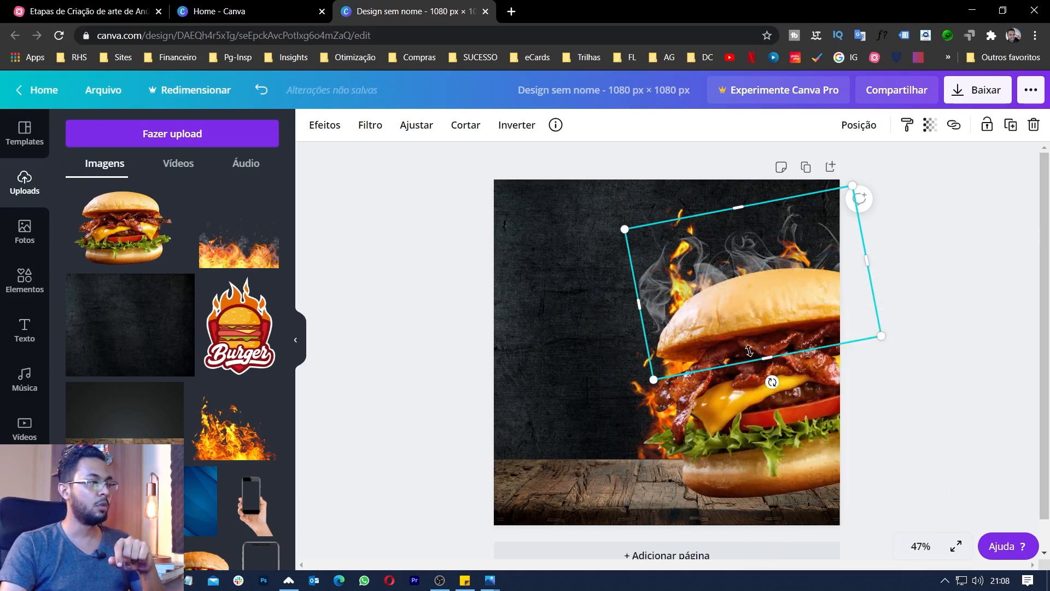
left_click_drag(750, 247, 782, 244)
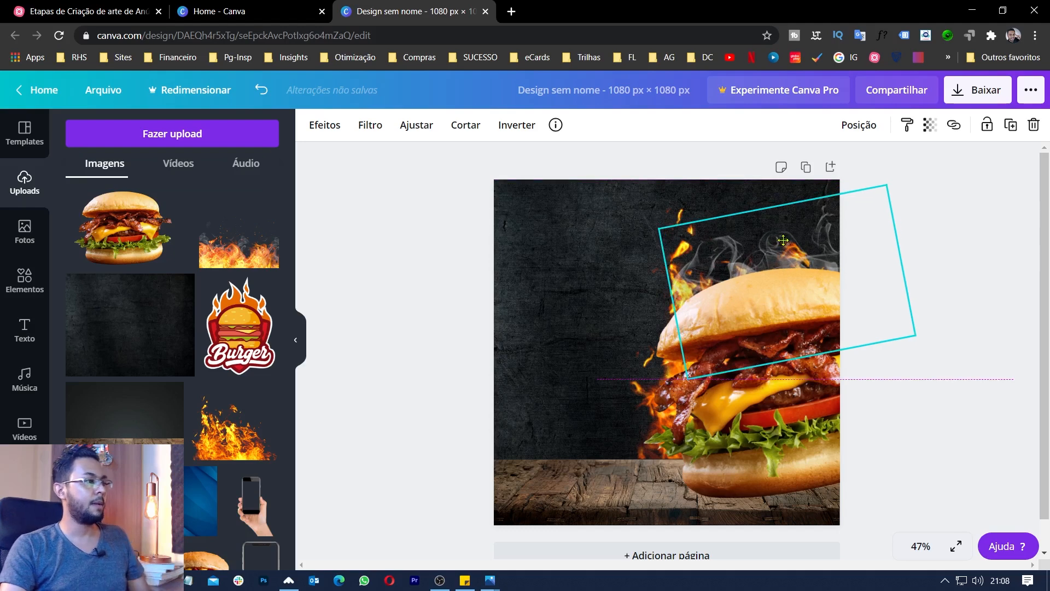
Add the Burger logo and scale it down into the lower-left corner of the page, over the wood
left_click(240, 328)
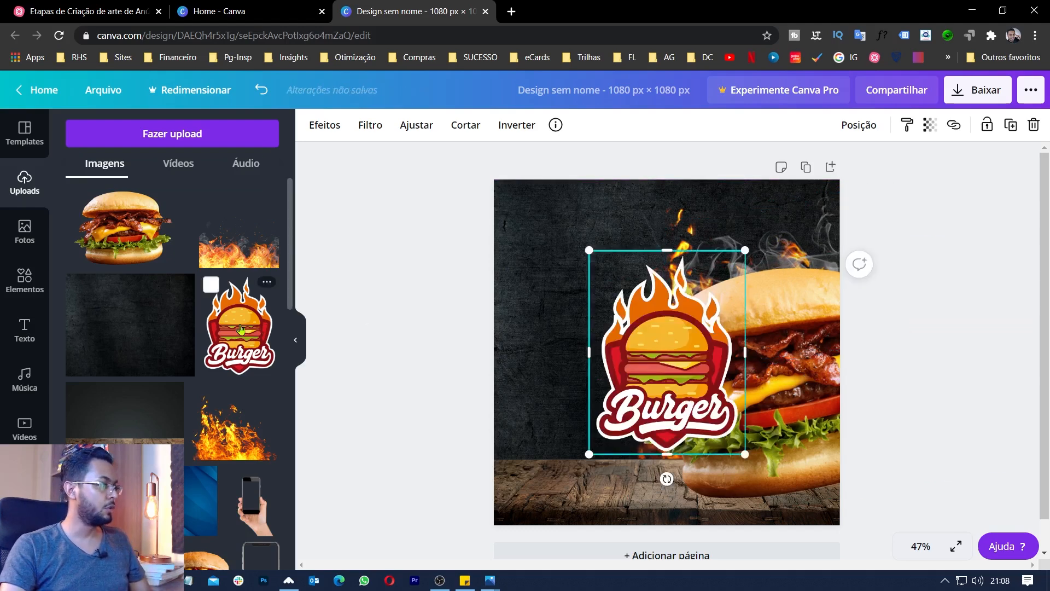
left_click_drag(650, 337, 572, 391)
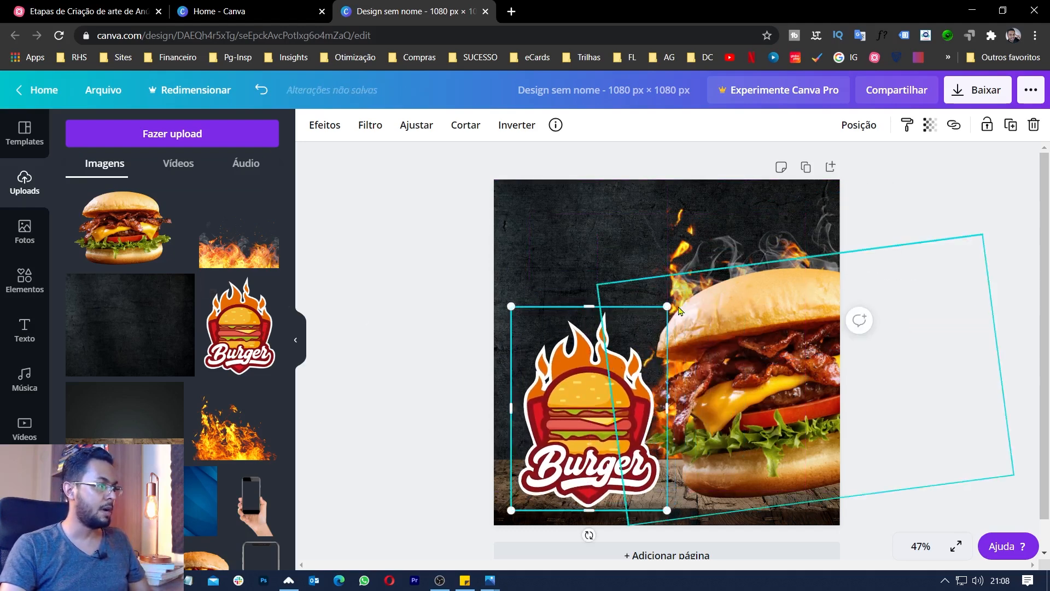
left_click_drag(667, 305, 587, 404)
left_click_drag(556, 459, 541, 474)
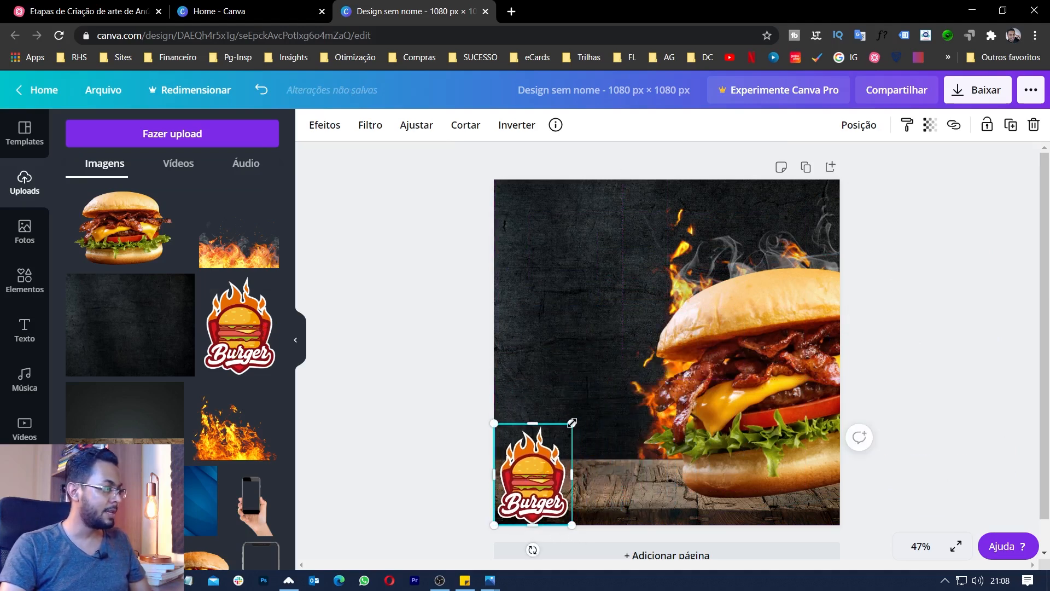
left_click_drag(572, 424, 573, 425)
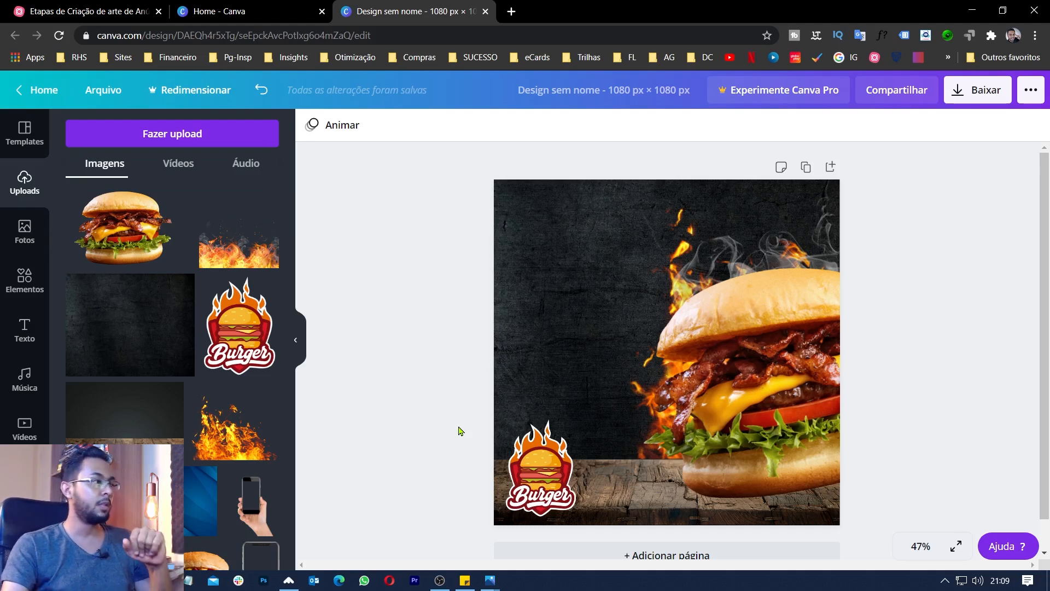
Lock all the placed images on the page together so they cannot be moved
left_click_drag(461, 162, 853, 545)
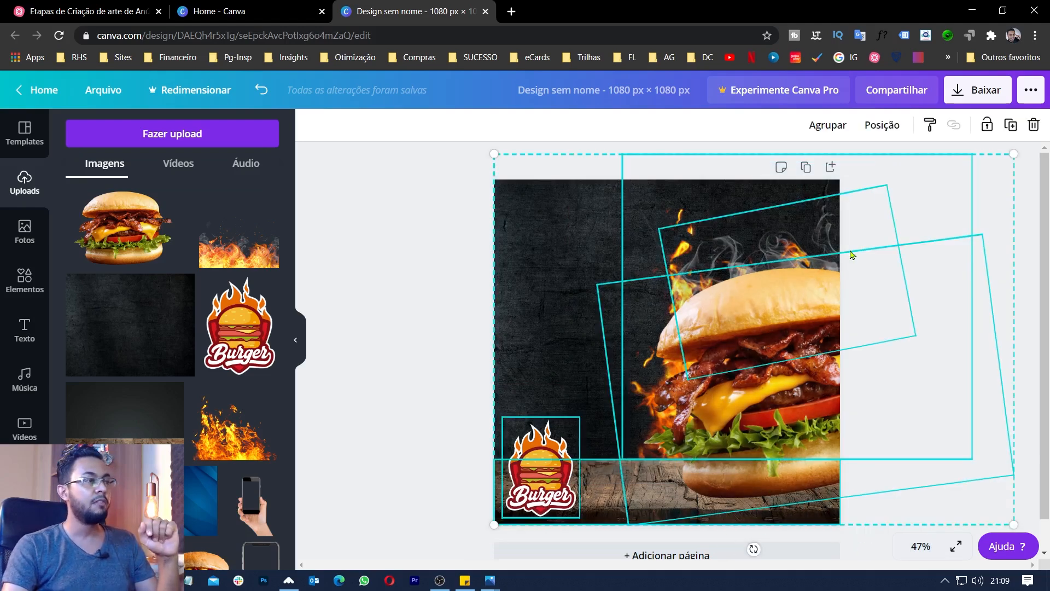
left_click(988, 127)
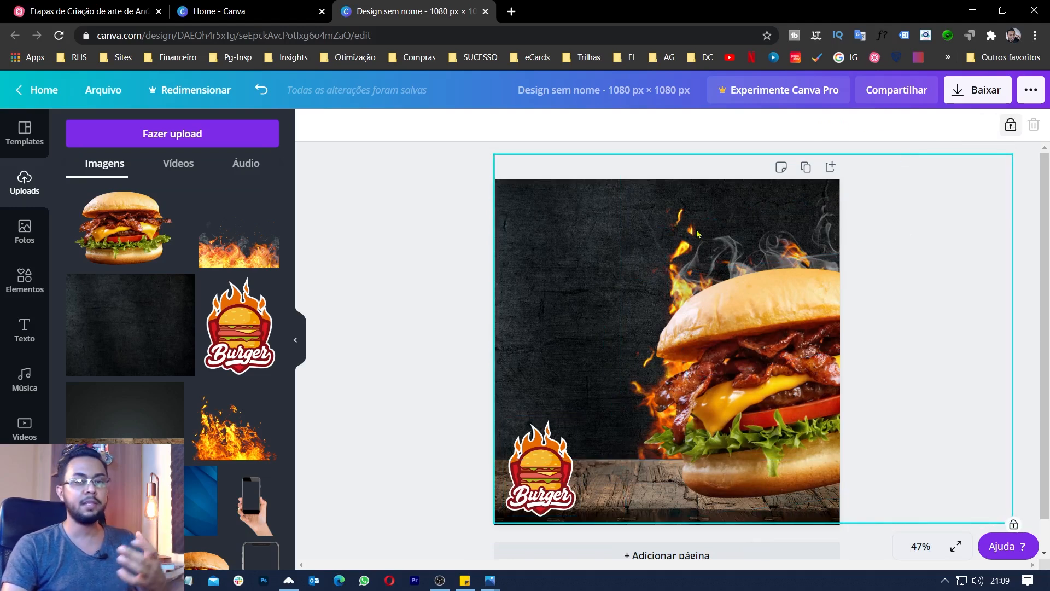
key("Escape")
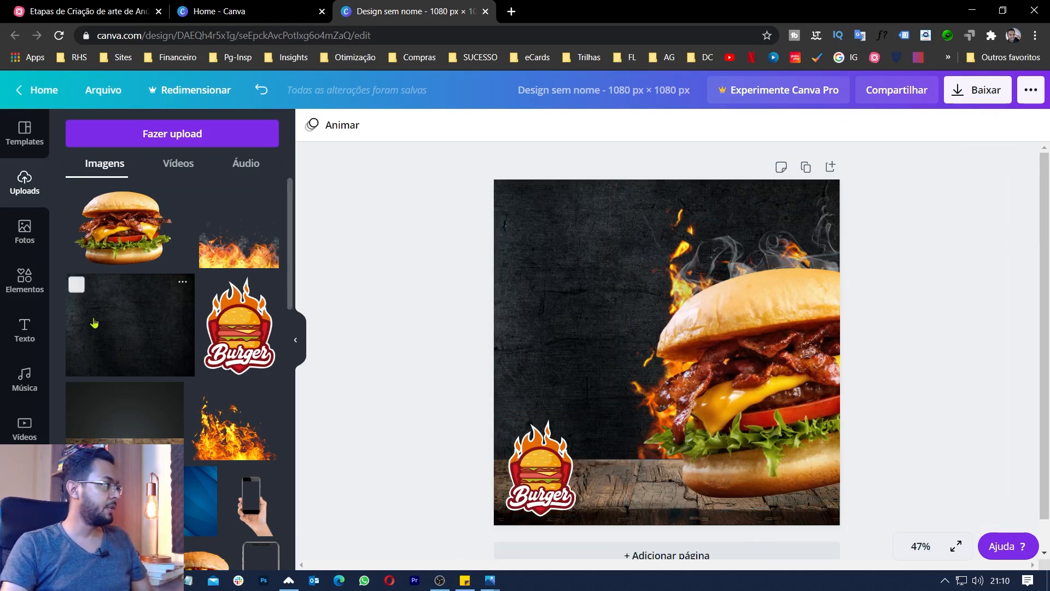
Add the headings "Sexta do" at size 45,7 and "X-BACON" at size 76, left-aligned and stacked in the page's upper-left area
left_click(28, 326)
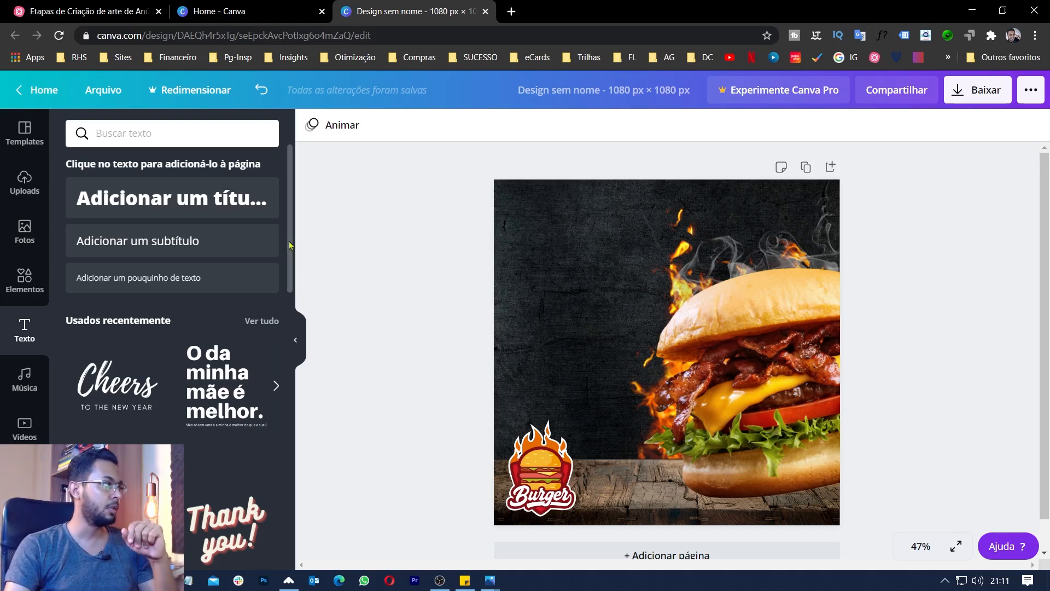
scroll(293, 306, "down", 3)
scroll(292, 322, "down", 2)
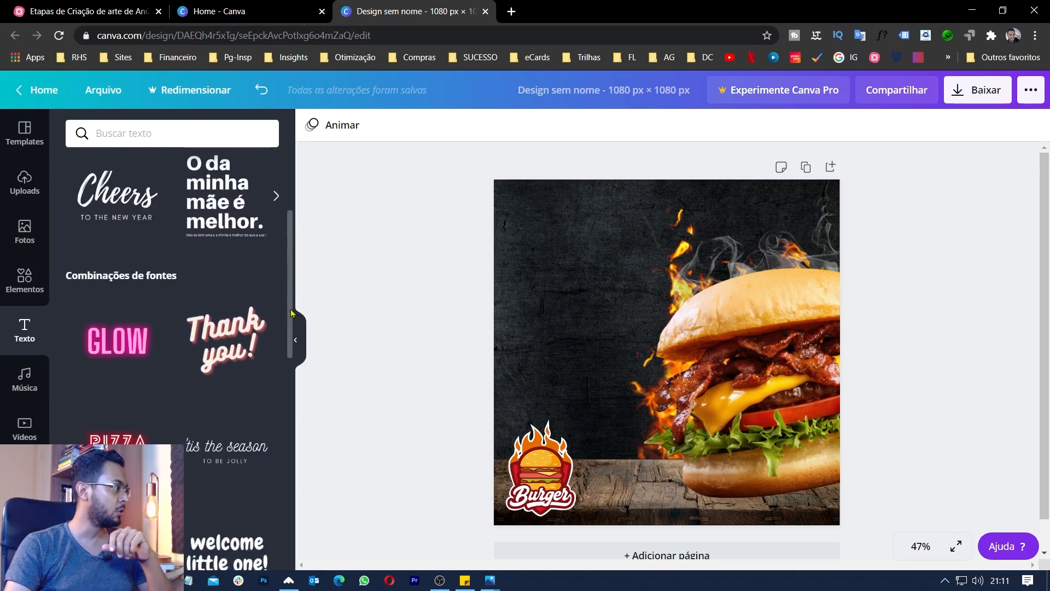
scroll(291, 344, "down", 1)
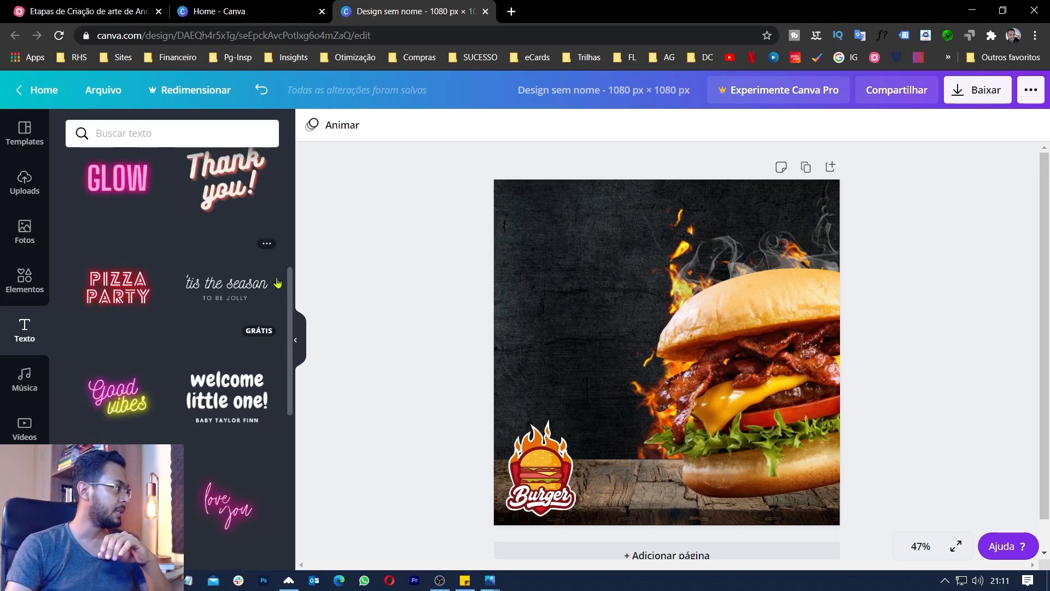
left_click_drag(291, 284, 290, 159)
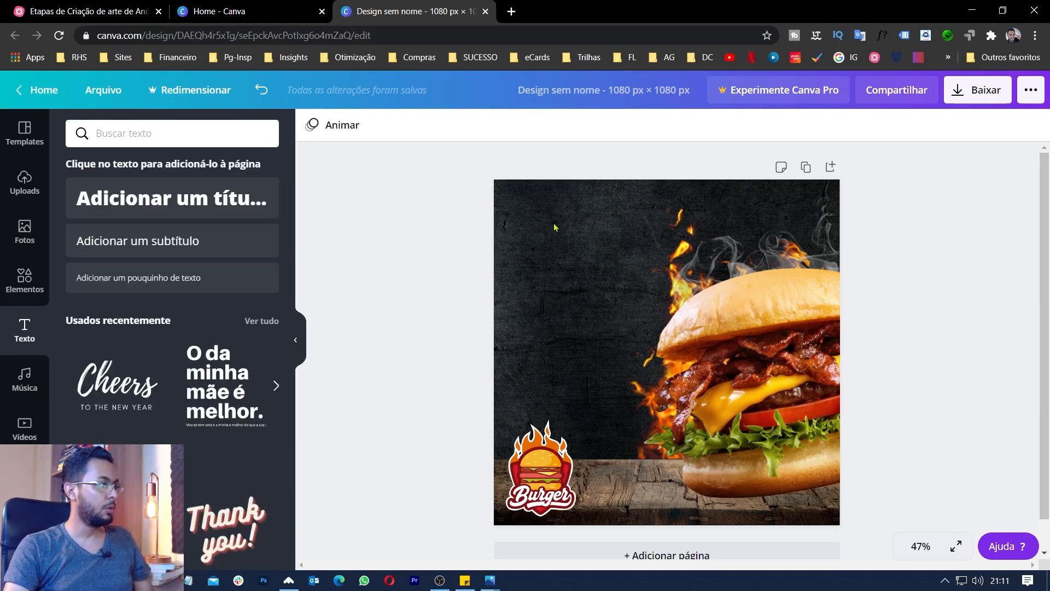
left_click(172, 196)
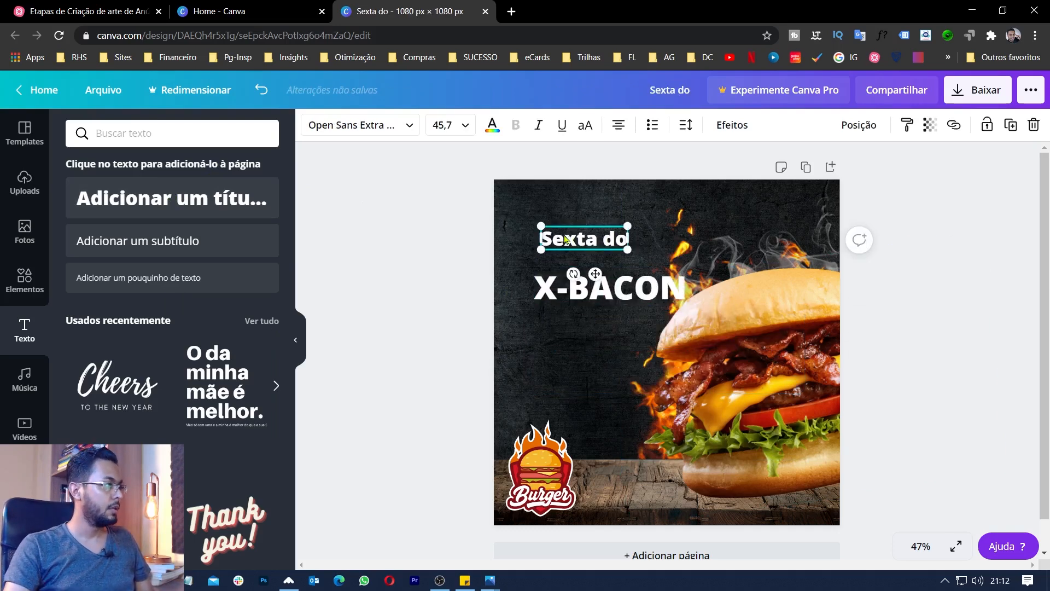
left_click_drag(567, 239, 543, 223)
left_click(547, 286)
left_click_drag(547, 286, 531, 258)
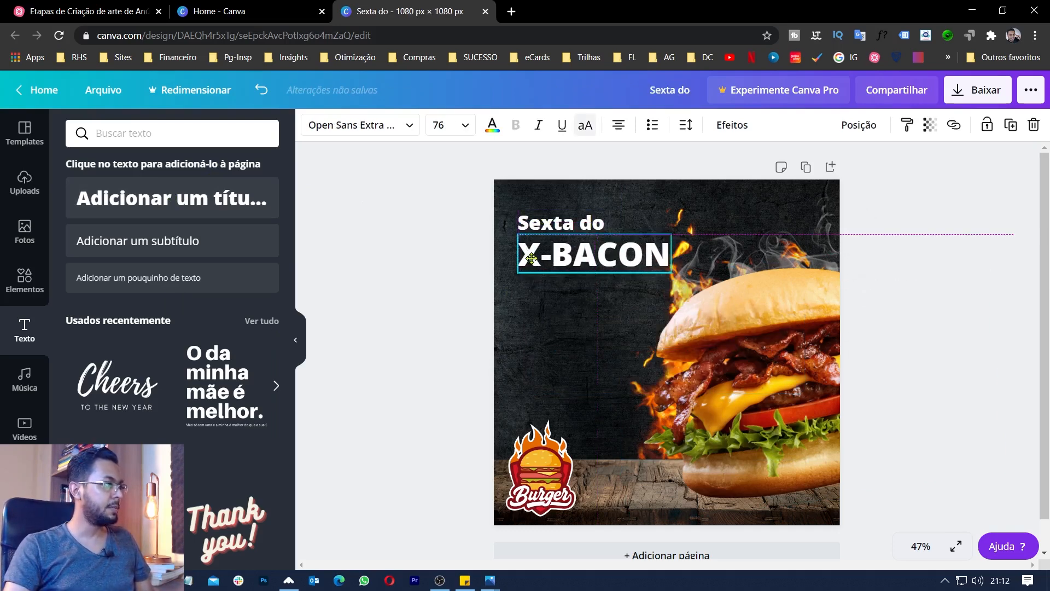
left_click_drag(531, 258, 531, 258)
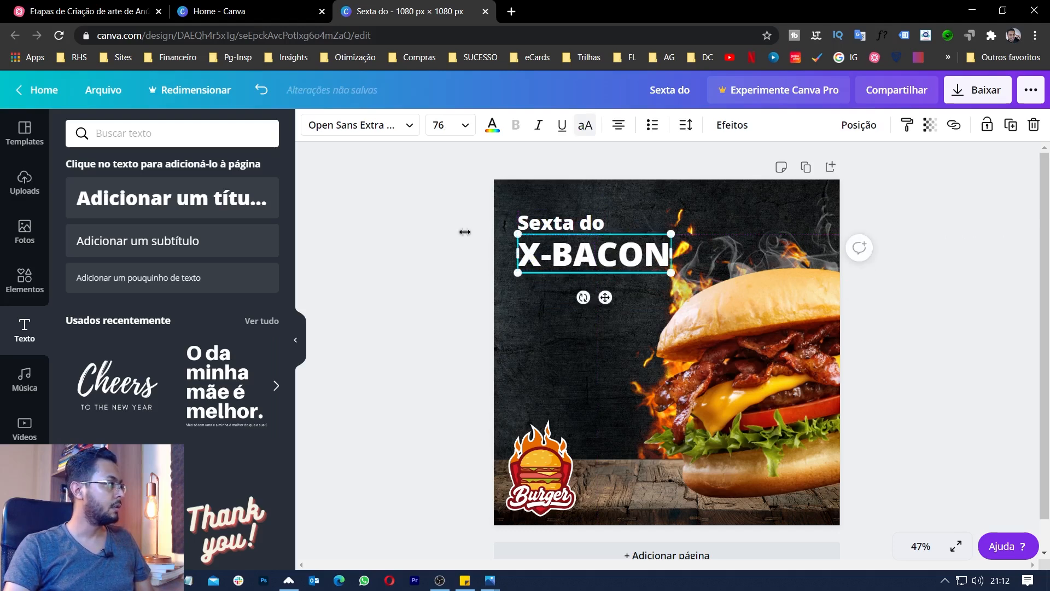
Change the X-BACON heading's font to Anton and enlarge the text to size 165
left_click(365, 127)
left_click_drag(291, 176, 286, 263)
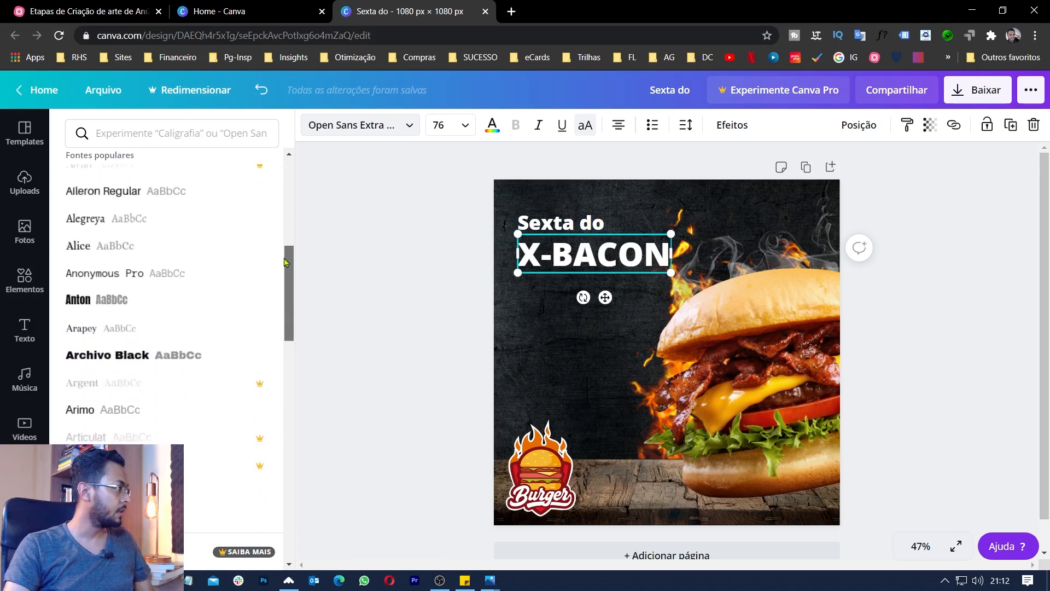
left_click(83, 304)
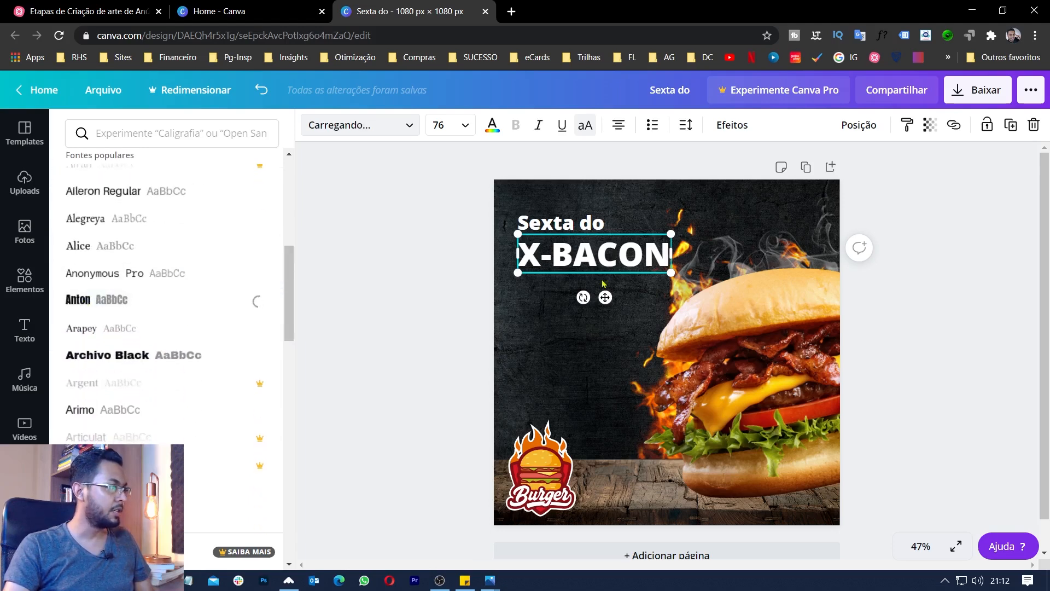
left_click_drag(647, 272, 593, 269)
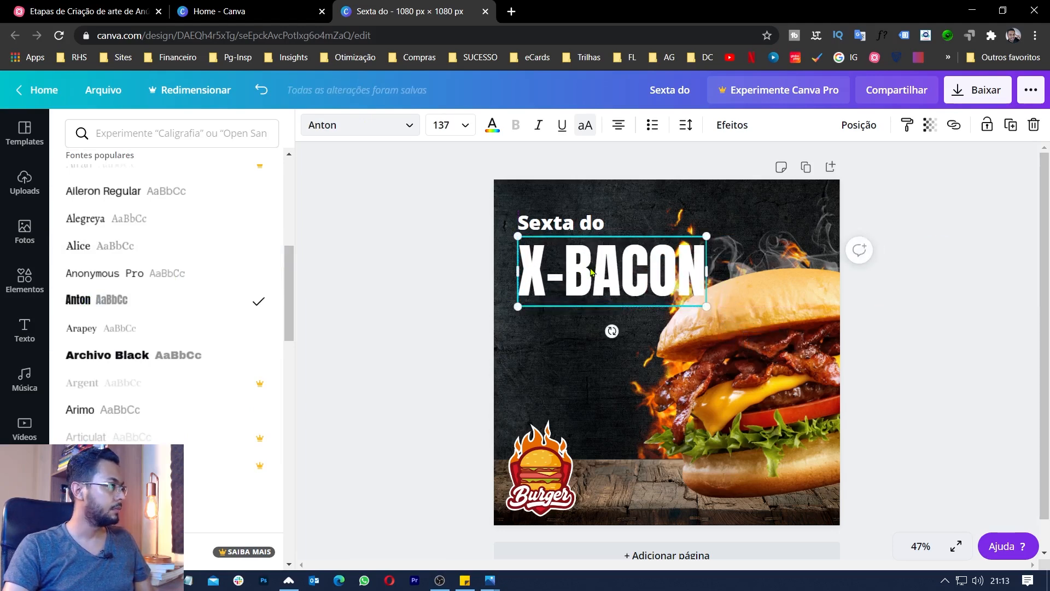
left_click_drag(706, 307, 738, 335)
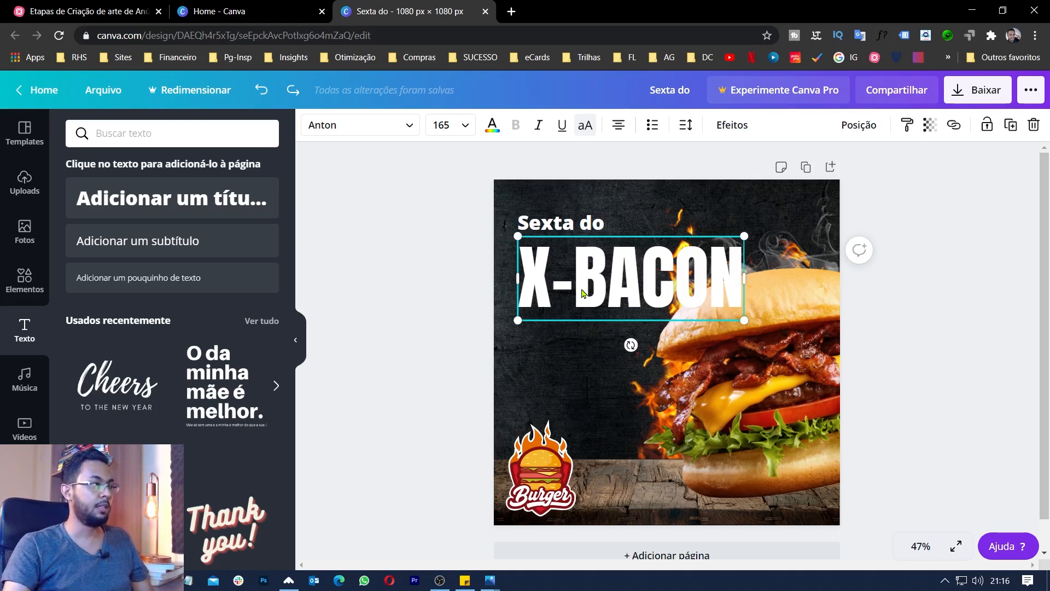
Apply the Vazado effect to the X-BACON heading with a thickness of 100
left_click(731, 125)
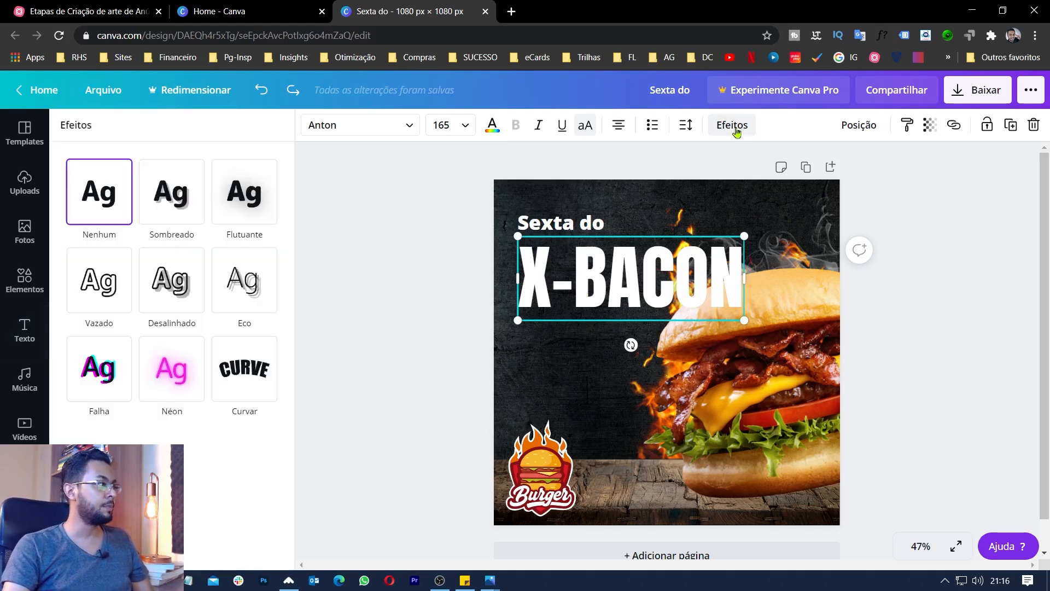
left_click(101, 297)
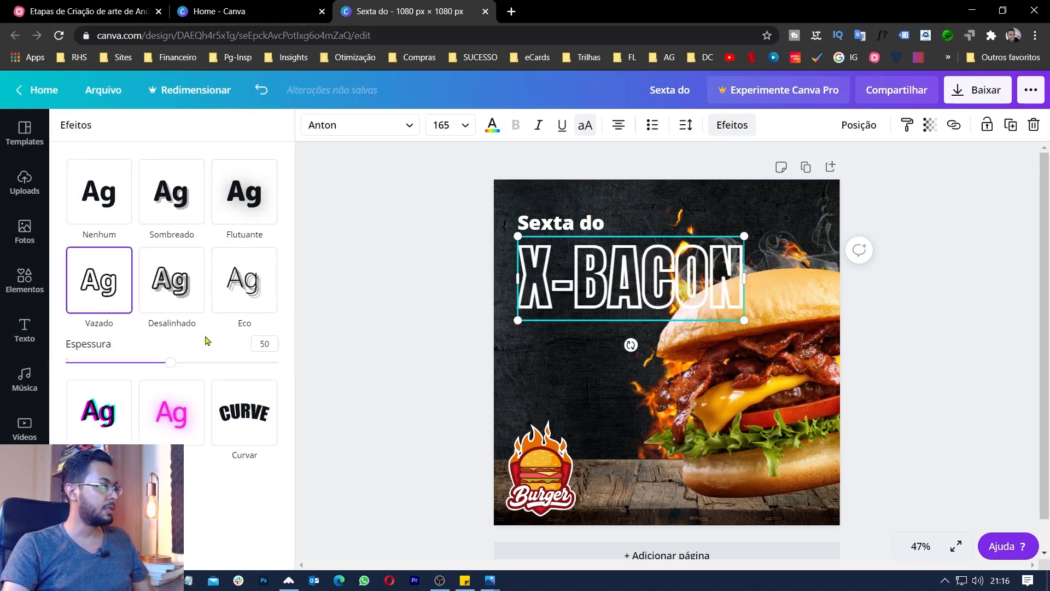
left_click_drag(170, 366, 290, 372)
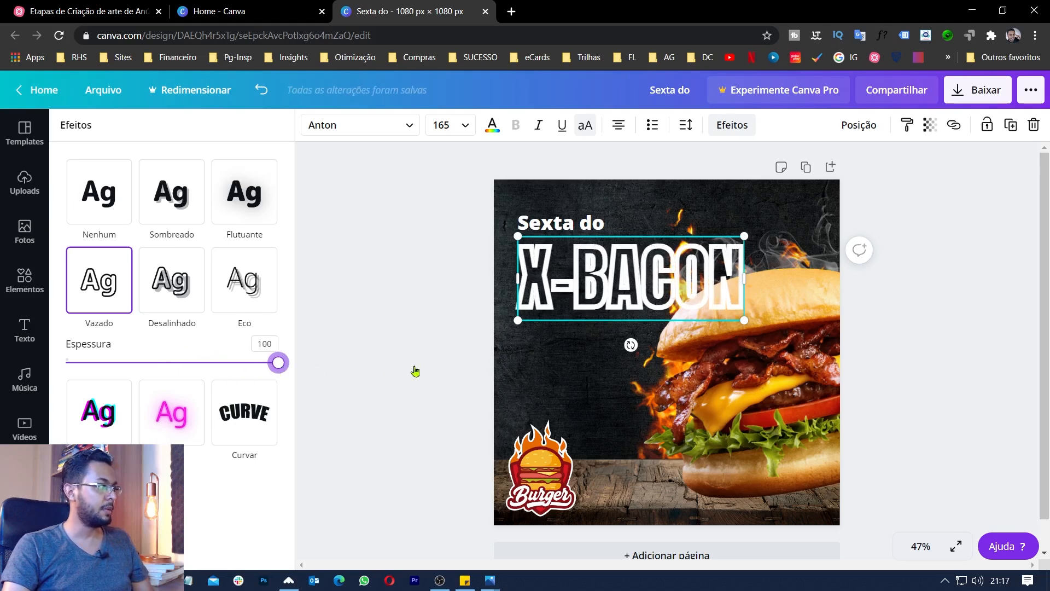
Color the outlined X-BACON heading red and paste the copied solid white X-BACON text aligned exactly over it
left_click(493, 126)
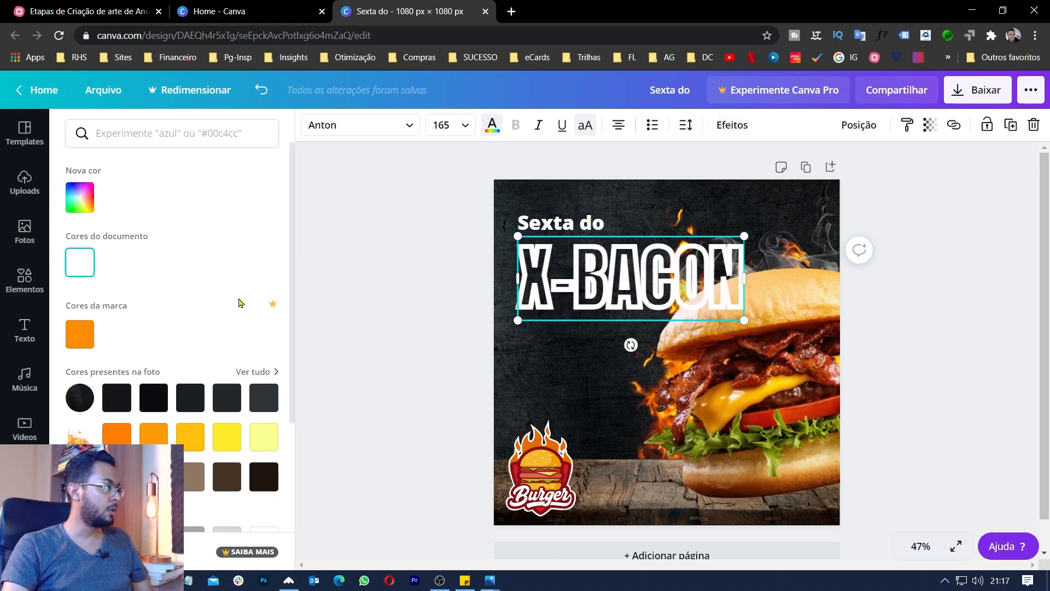
scroll(282, 356, "down", 3)
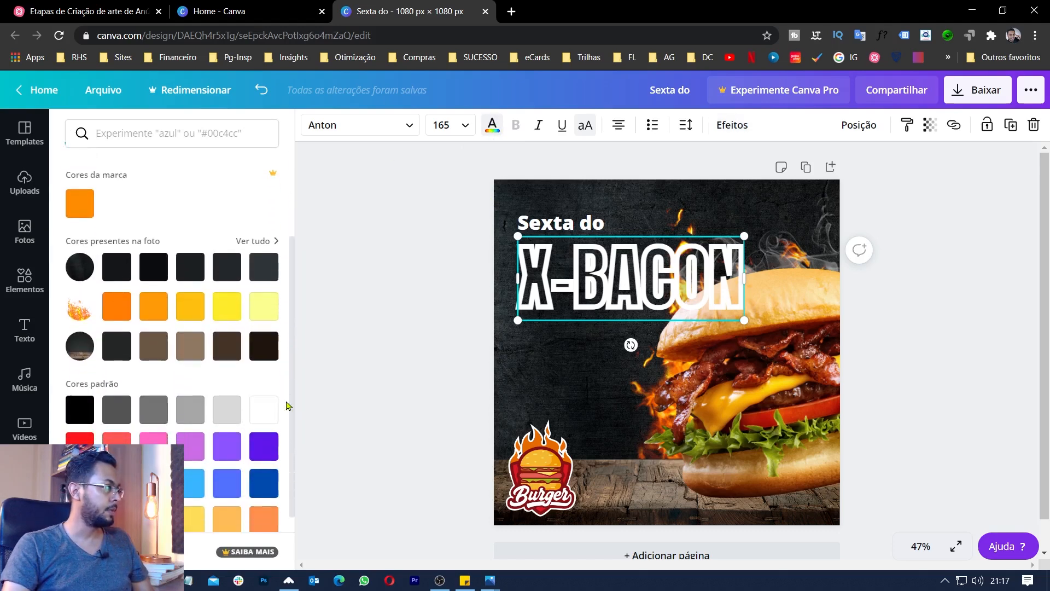
left_click(76, 432)
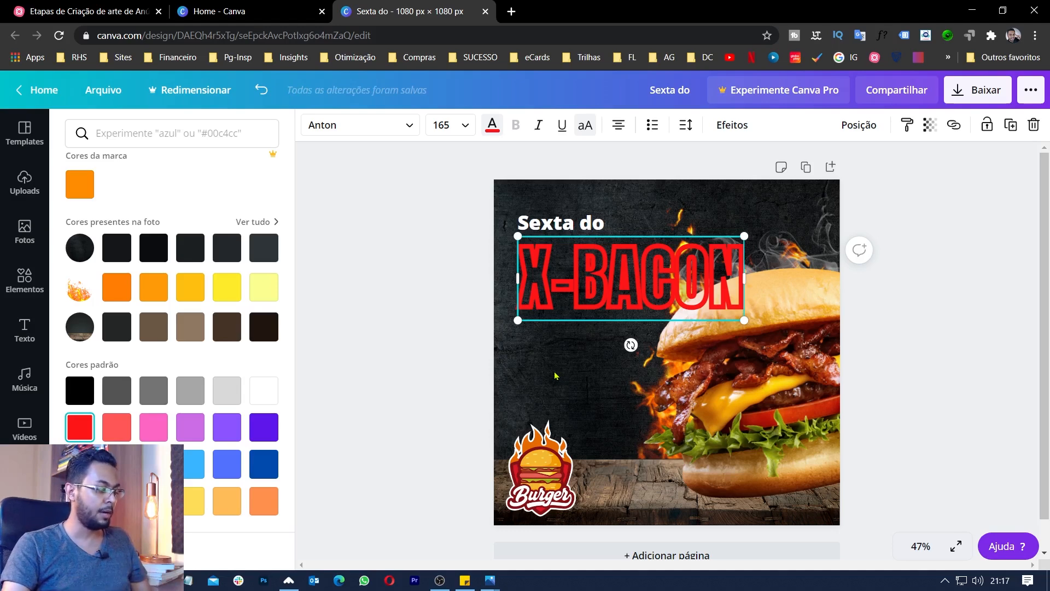
key("ctrl+v")
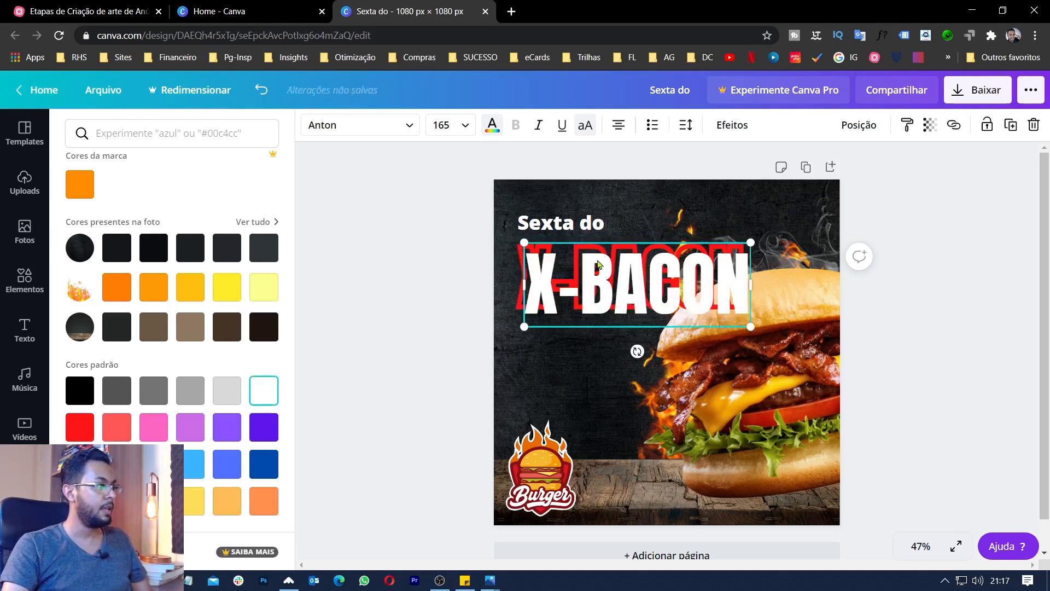
left_click_drag(589, 266, 583, 260)
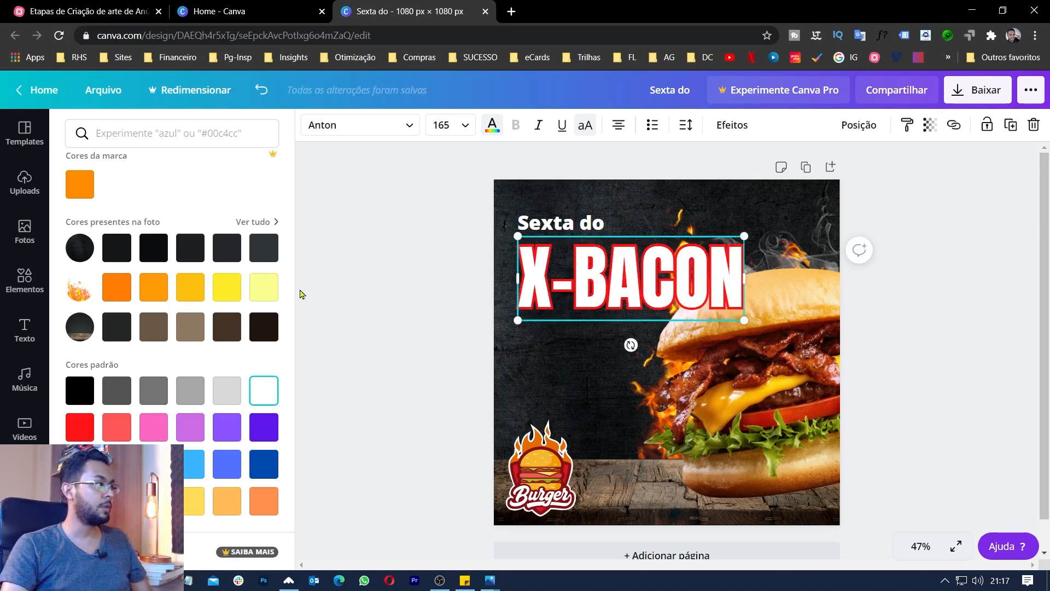
Try amber and yellow photo colors on the solid X-BACON text and return it to white
left_click(195, 292)
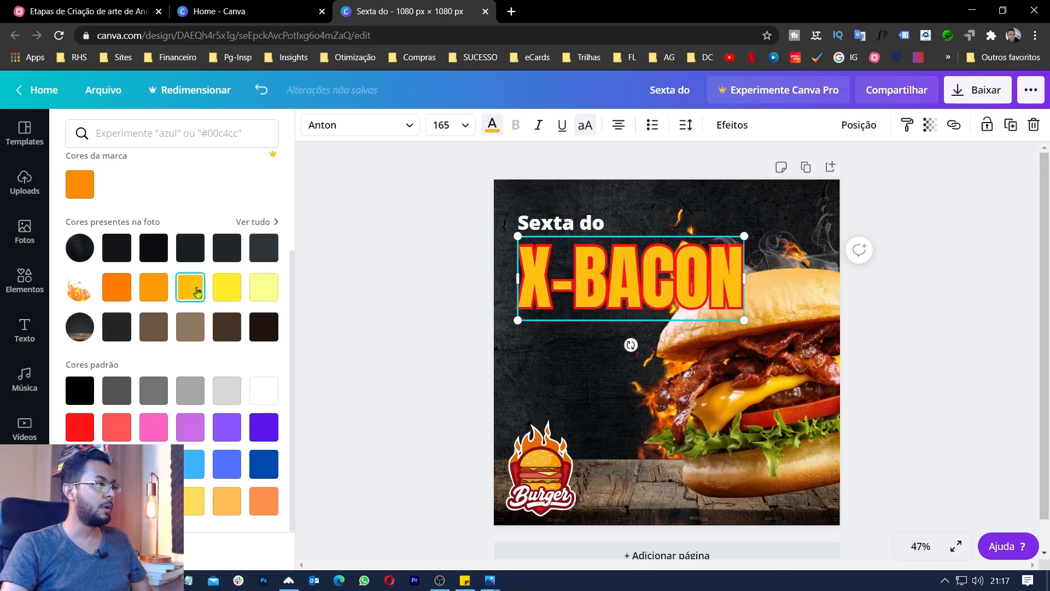
left_click(226, 286)
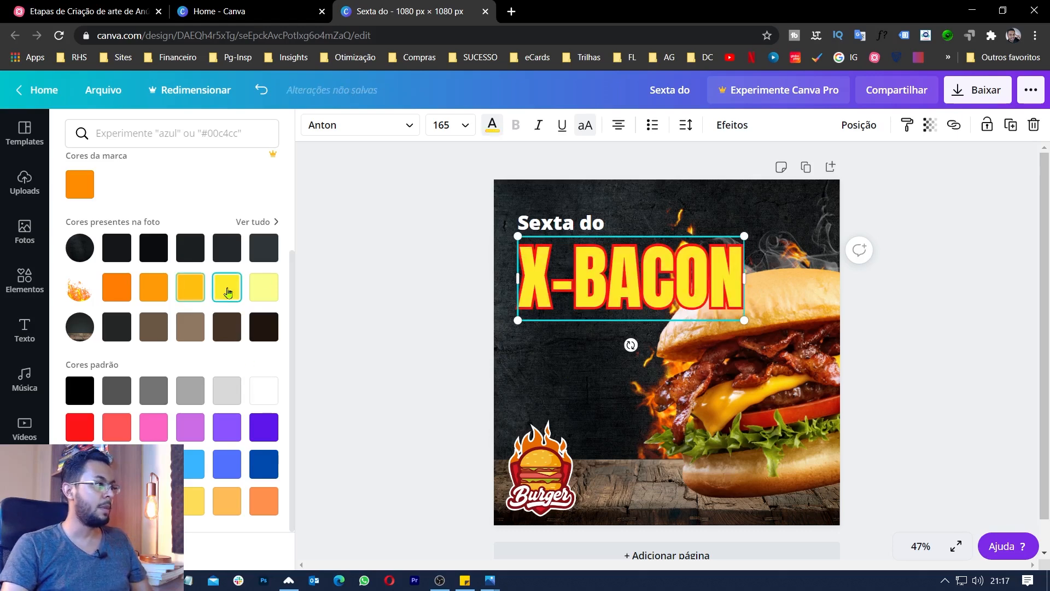
left_click(264, 390)
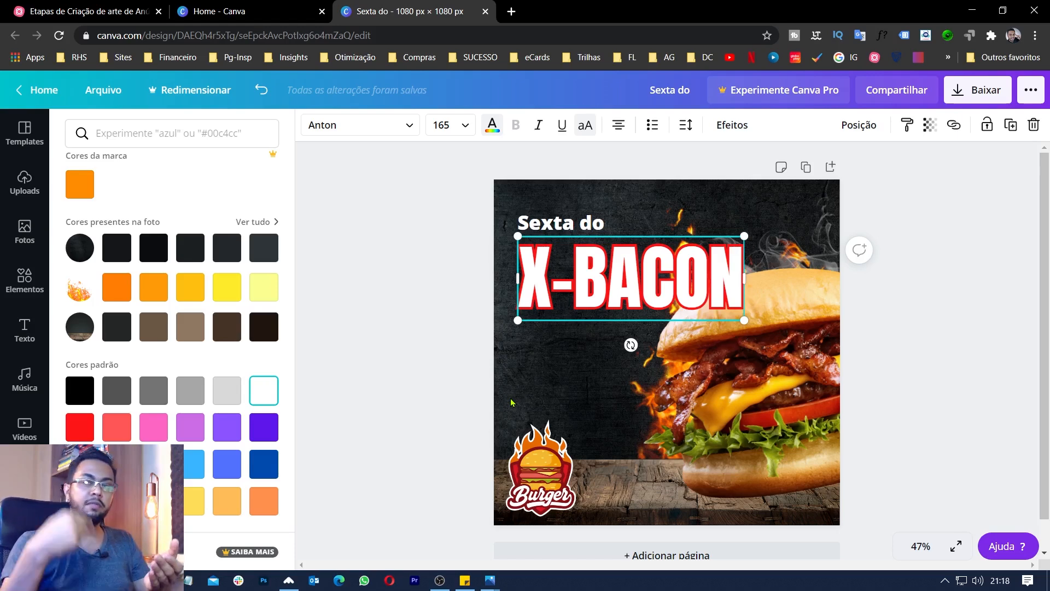
Duplicate the white X-BACON text aligned over the original and move the copy back two layers, behind the red outline
key("ctrl+z")
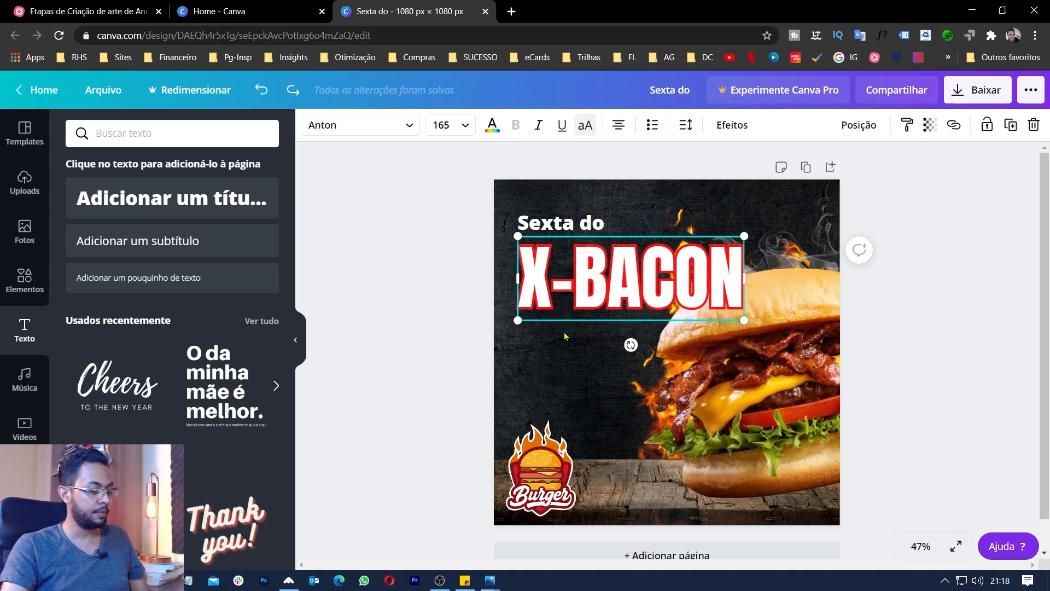
key("ctrl+d")
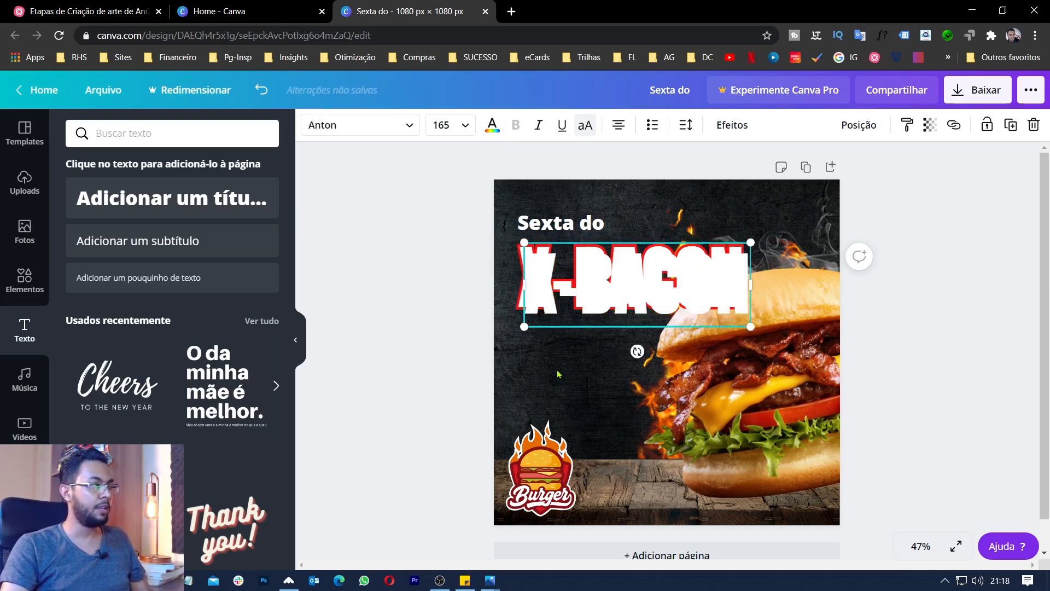
left_click_drag(540, 274, 538, 269)
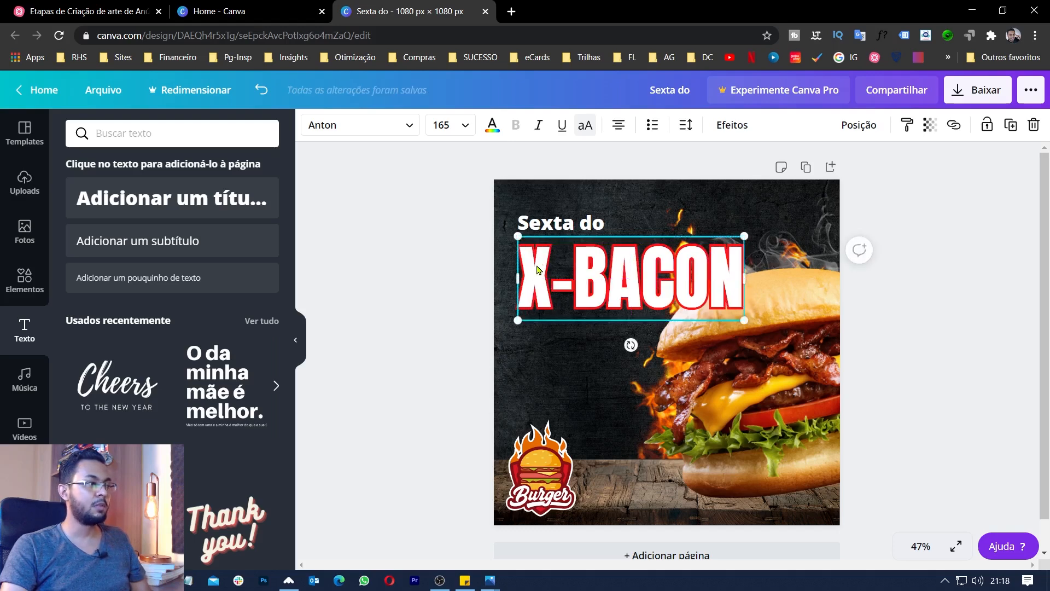
right_click(651, 274)
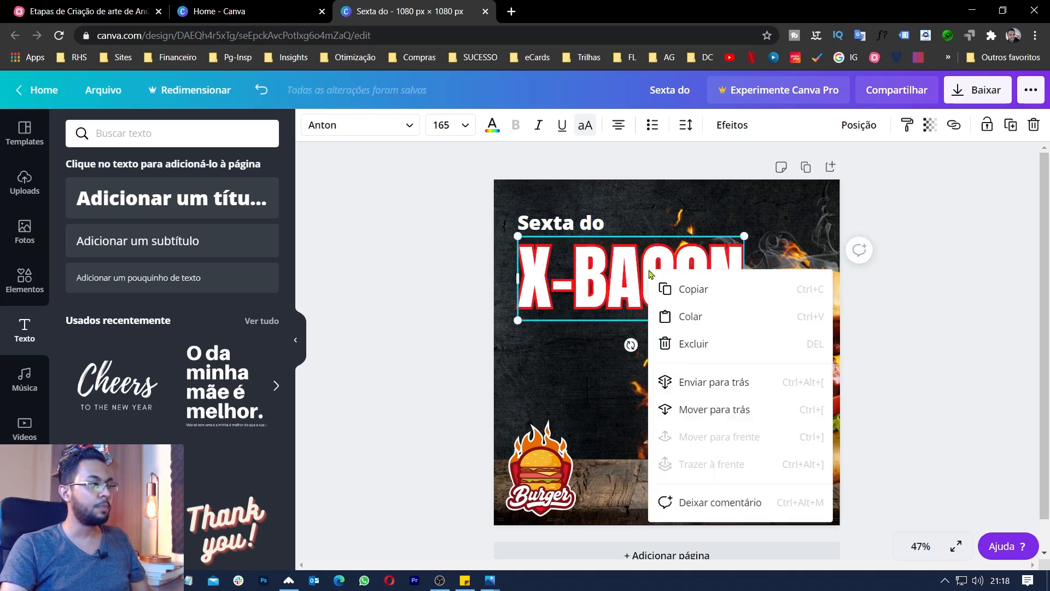
left_click(724, 410)
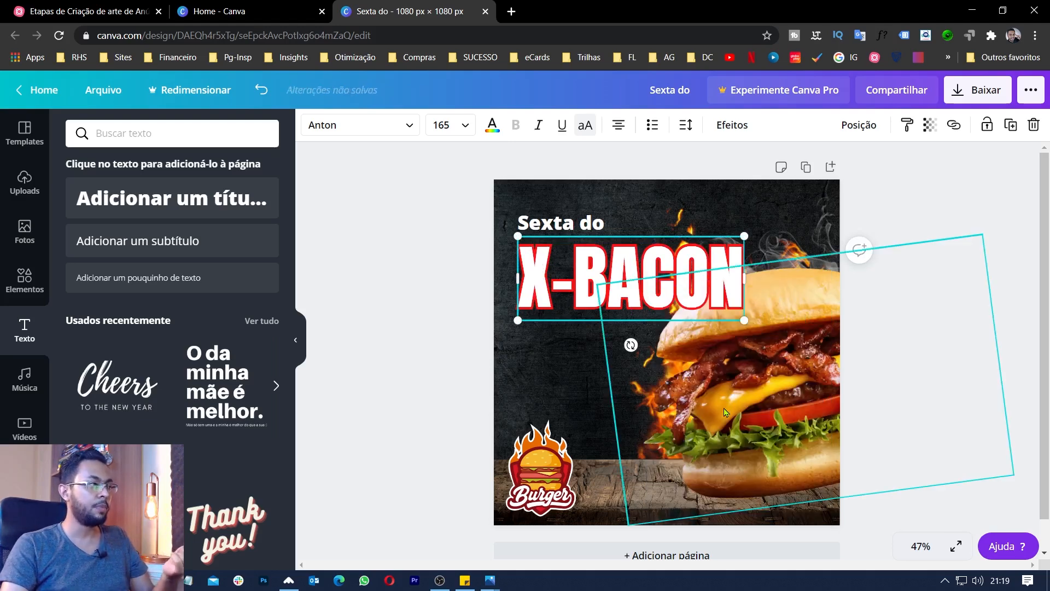
right_click(624, 279)
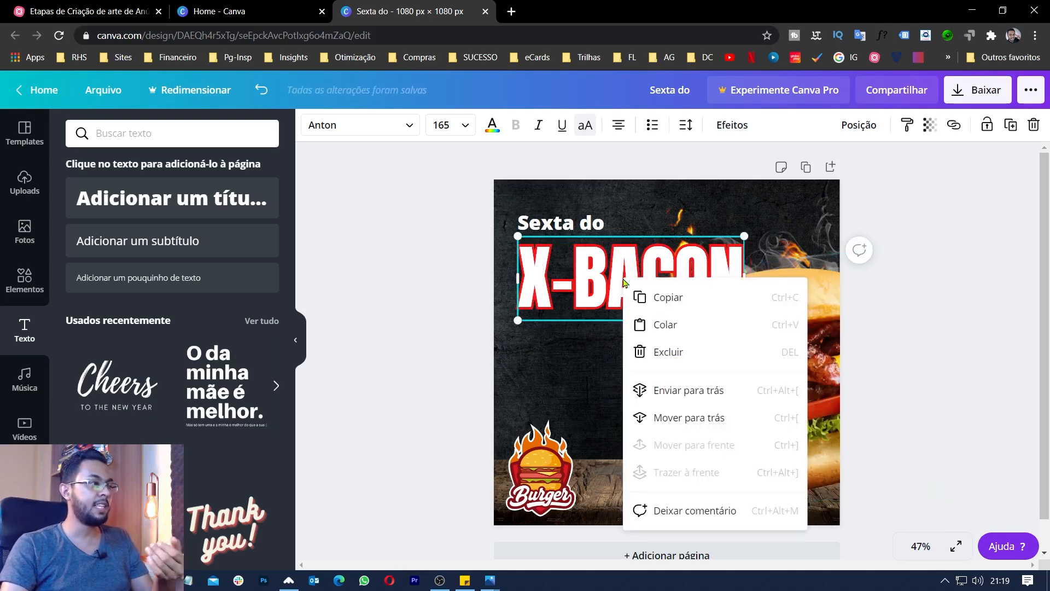
left_click(665, 417)
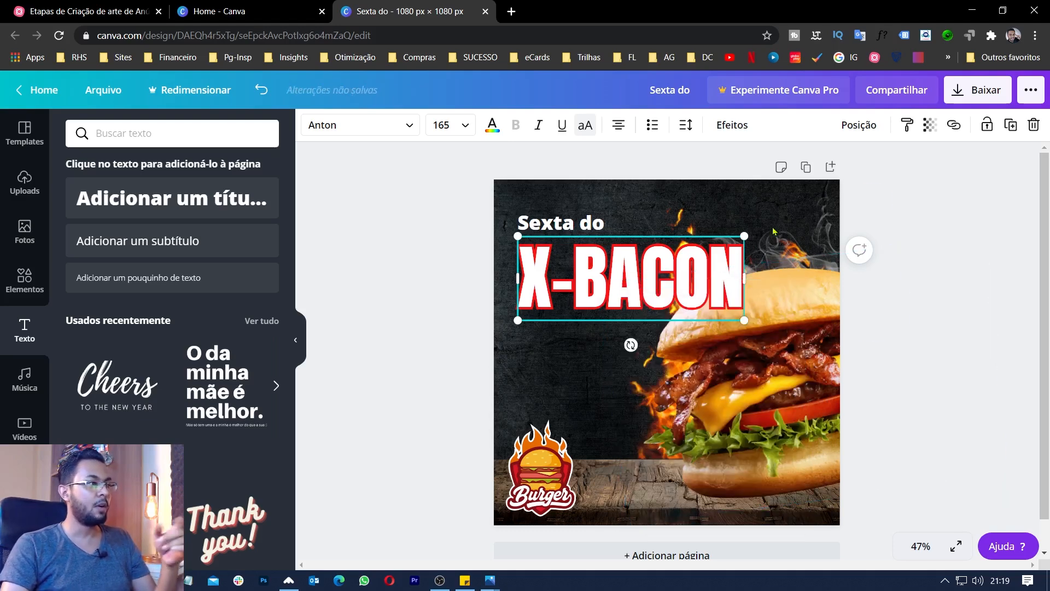
Apply the Sombreado effect to the rear X-BACON copy with color #000000, transparency 50 and blur 18
left_click(731, 131)
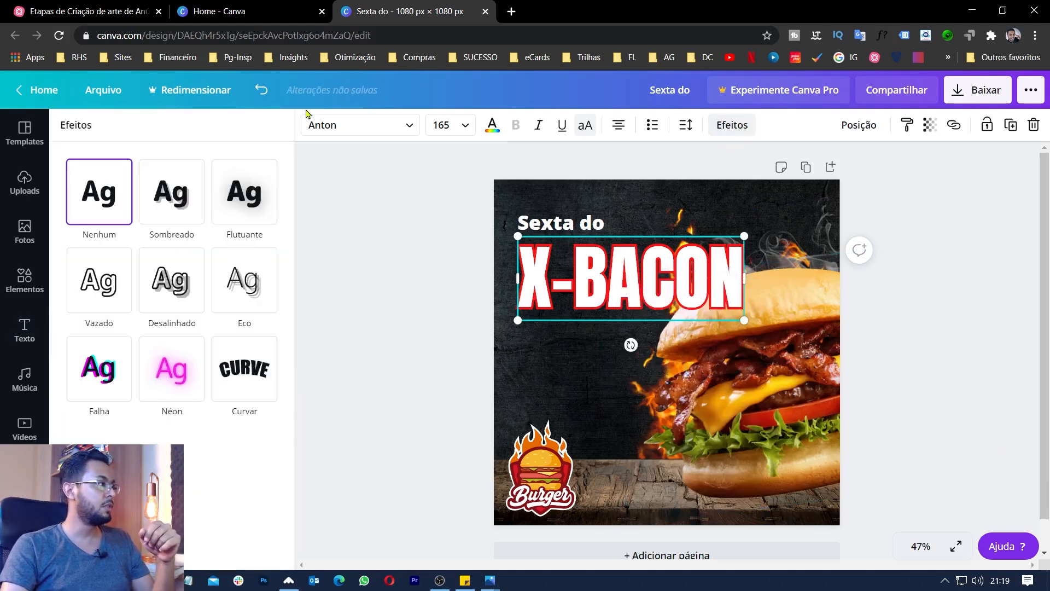
left_click(170, 205)
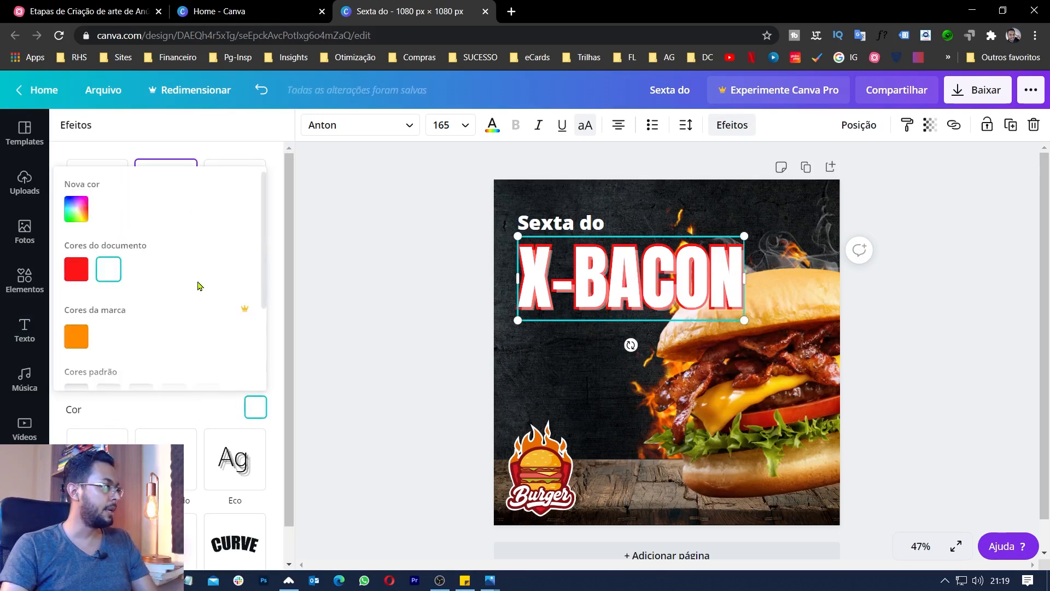
left_click(76, 208)
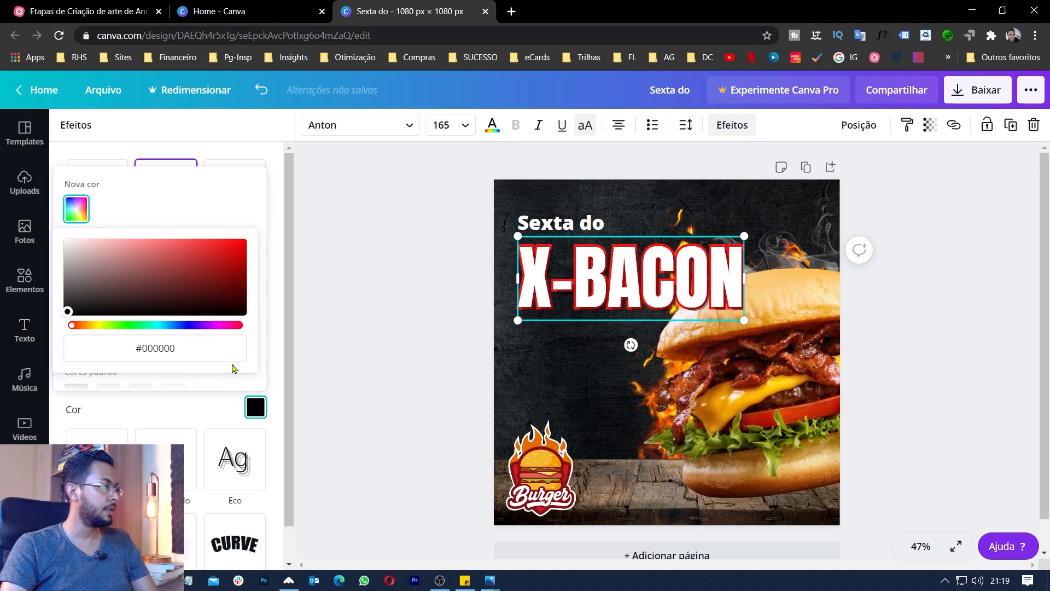
left_click(276, 359)
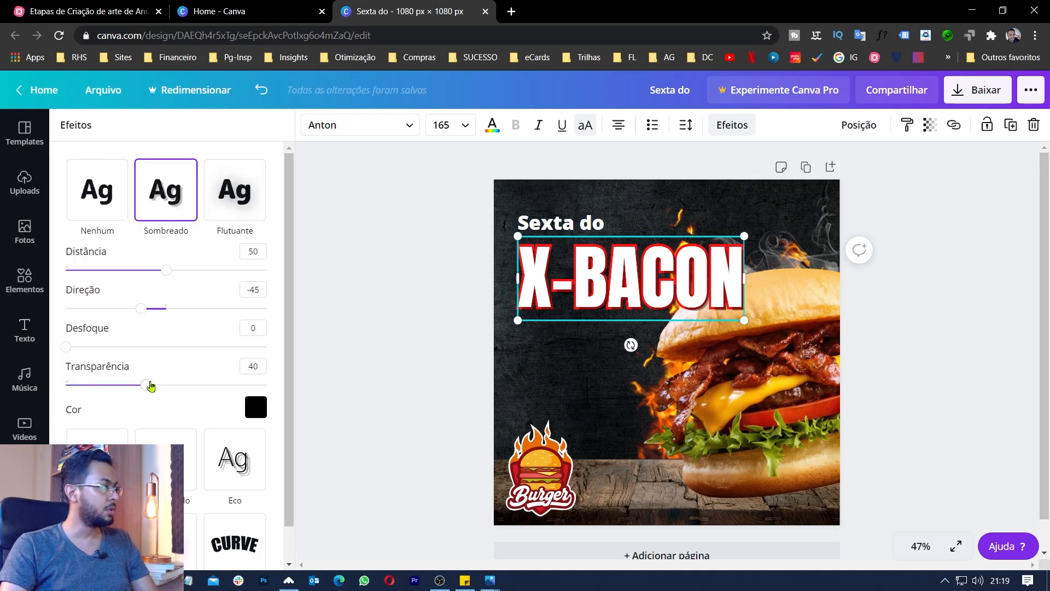
left_click_drag(145, 385, 168, 390)
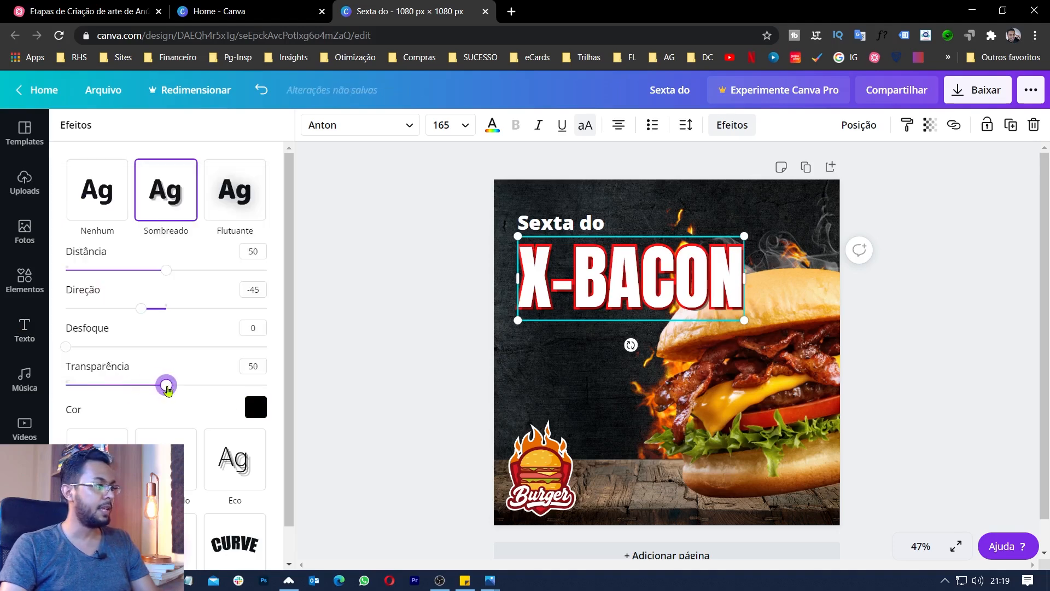
left_click_drag(71, 352, 103, 357)
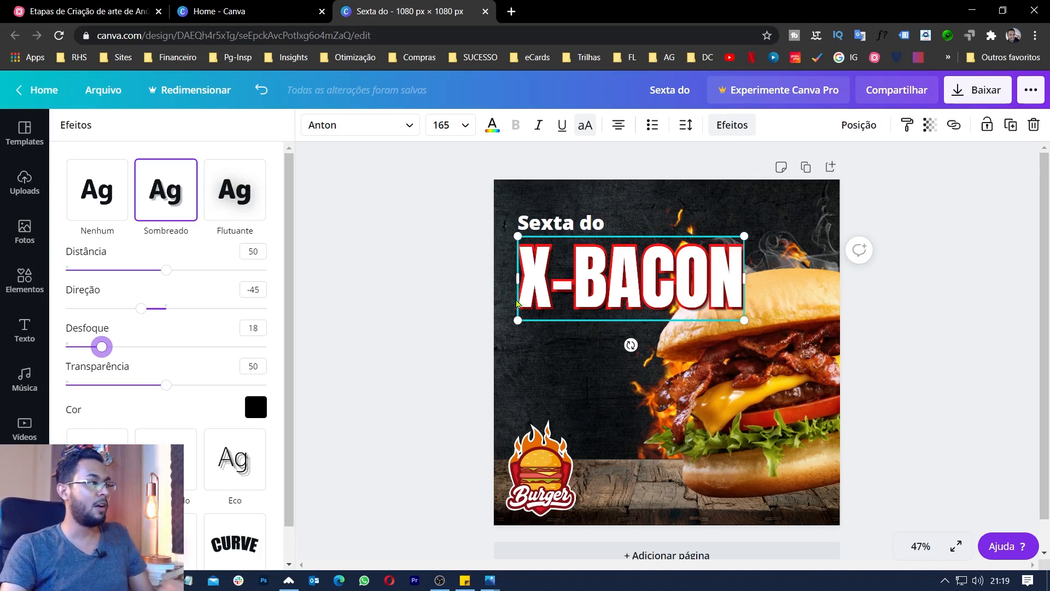
left_click(557, 356)
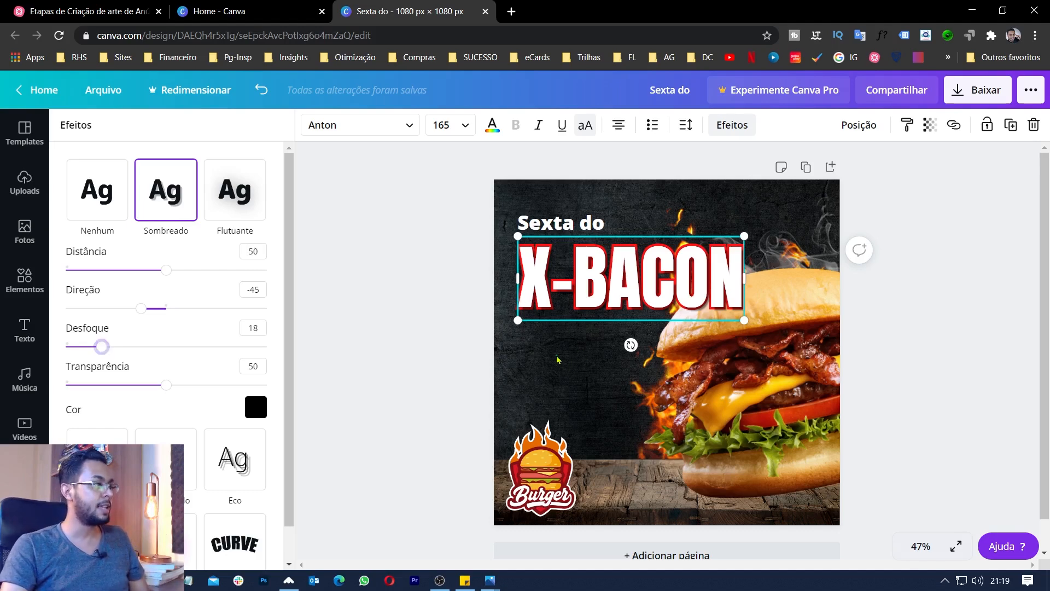
left_click(543, 353)
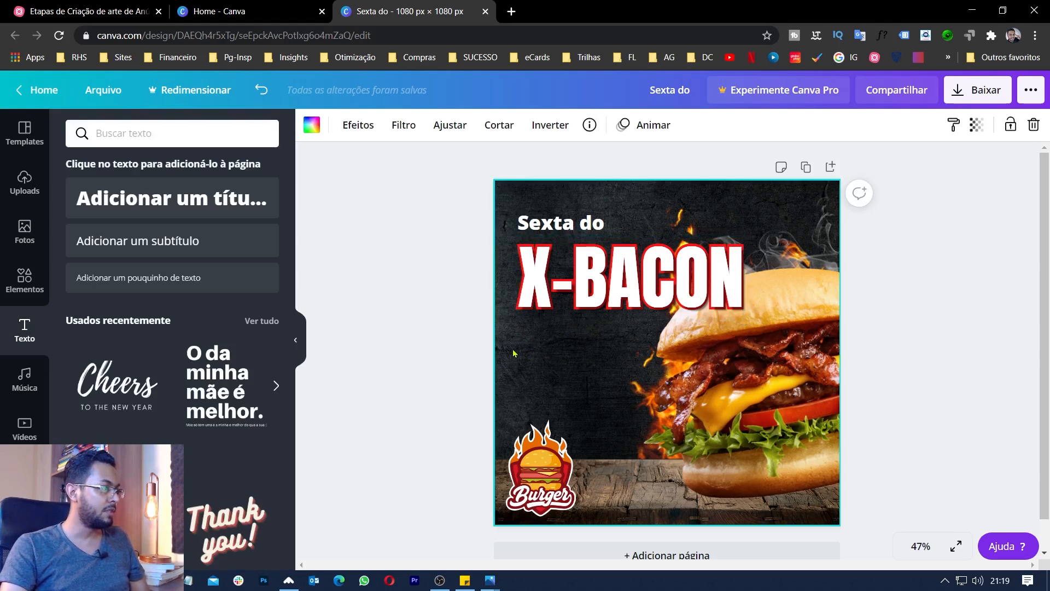
Group the overlapping X-BACON texts, giving the group a slight upward tilt and a slightly larger size
left_click_drag(513, 346, 630, 279)
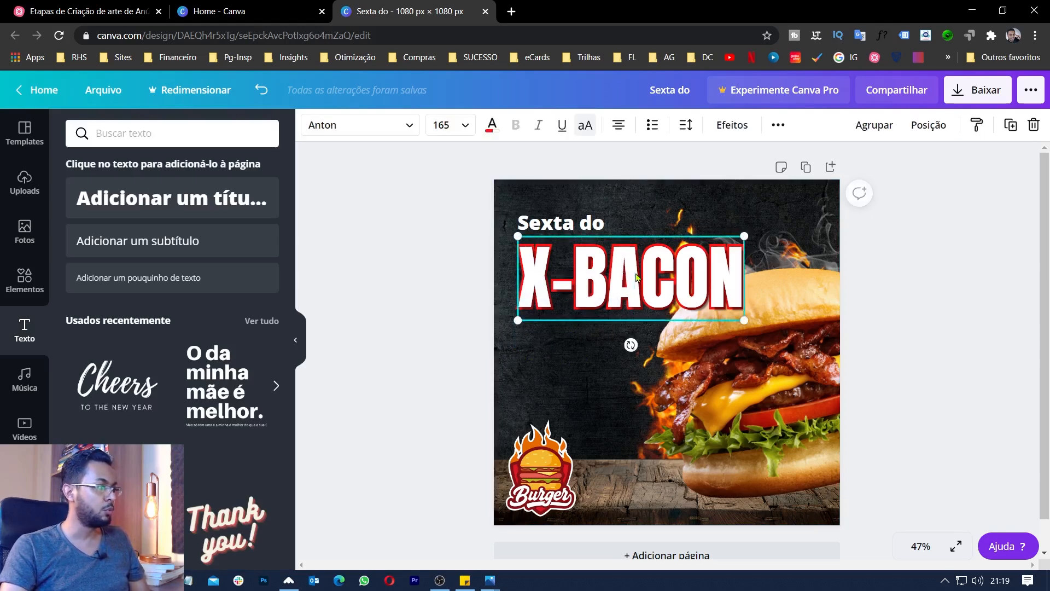
right_click(629, 279)
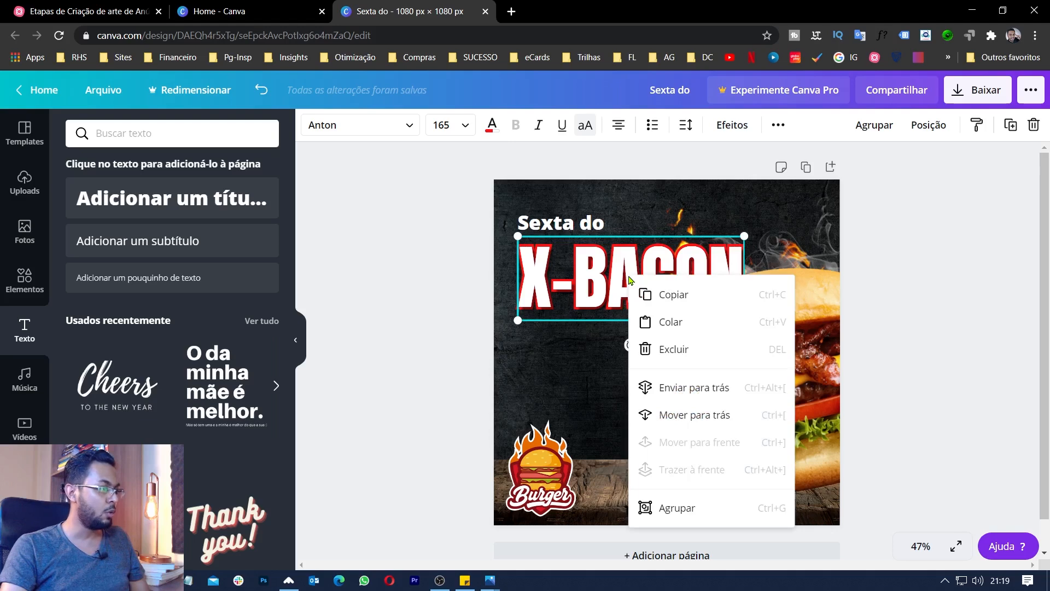
left_click(670, 507)
left_click_drag(632, 345, 634, 343)
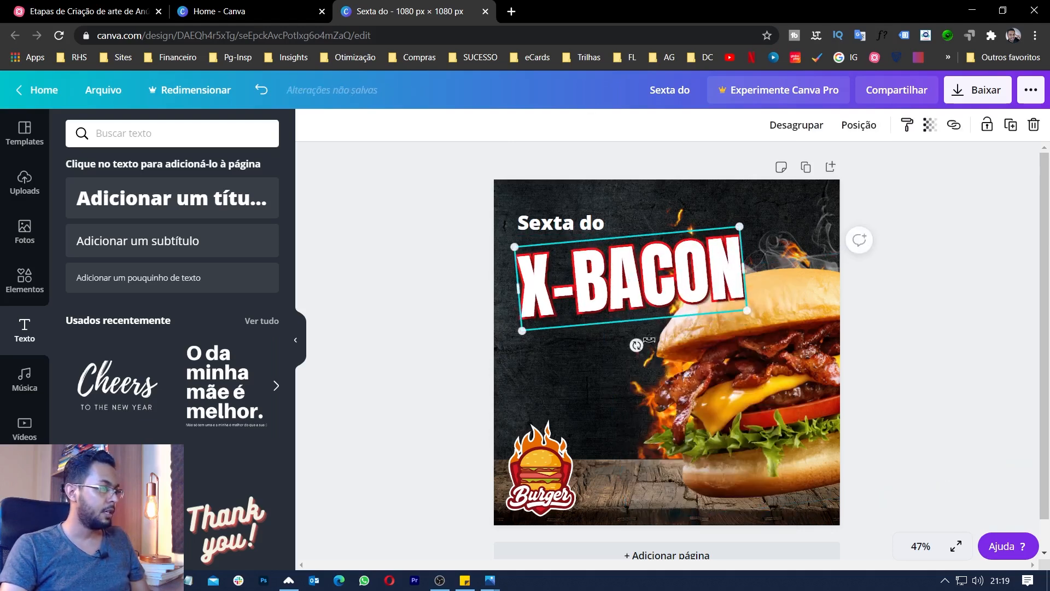
left_click_drag(746, 306, 759, 314)
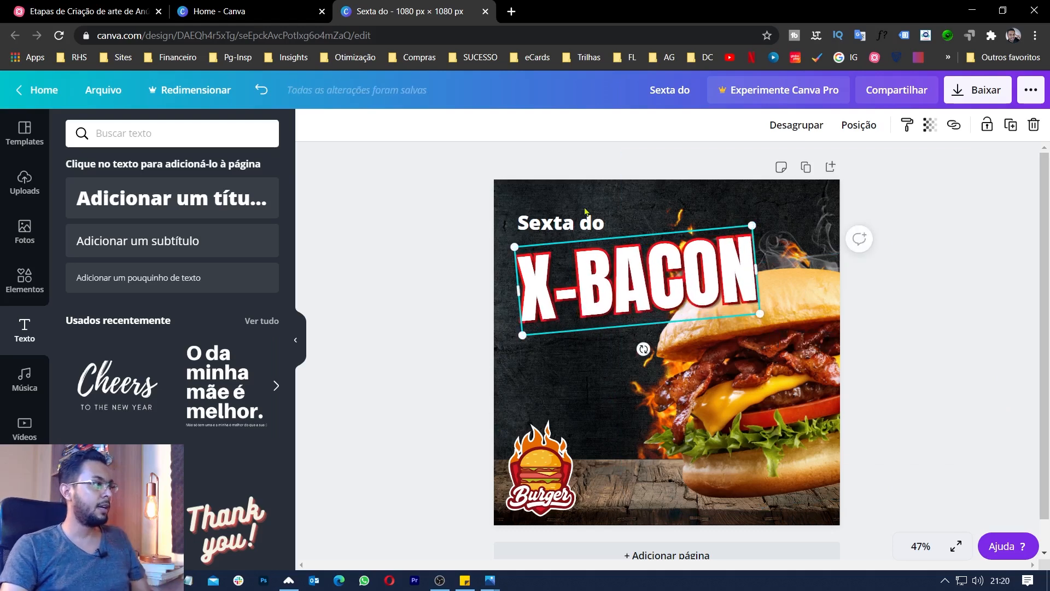
Change the Sexta do heading's font to Anton and enlarge it to about size 80,9
left_click(563, 223)
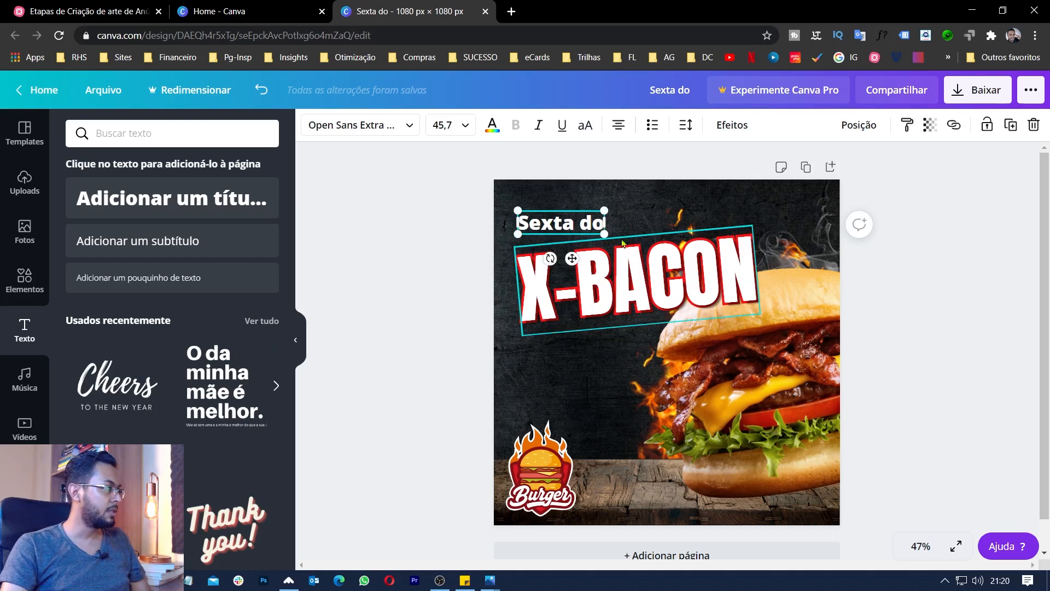
left_click(347, 126)
left_click(80, 301)
left_click_drag(600, 207, 646, 190)
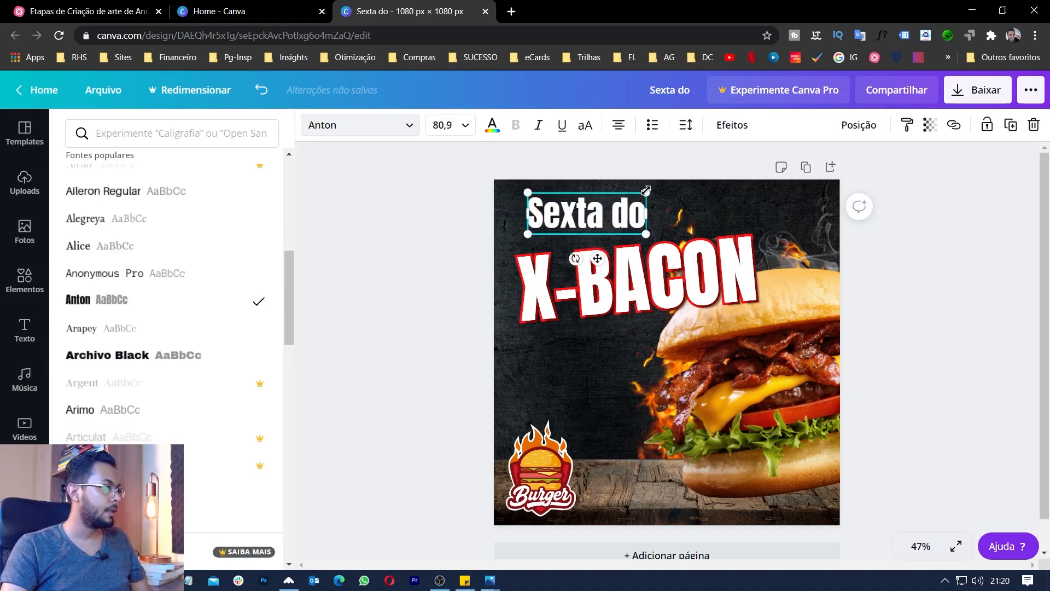
Color the Sexta do heading in the brand orange and fit it just above X-BACON with a matching tilt
left_click(488, 129)
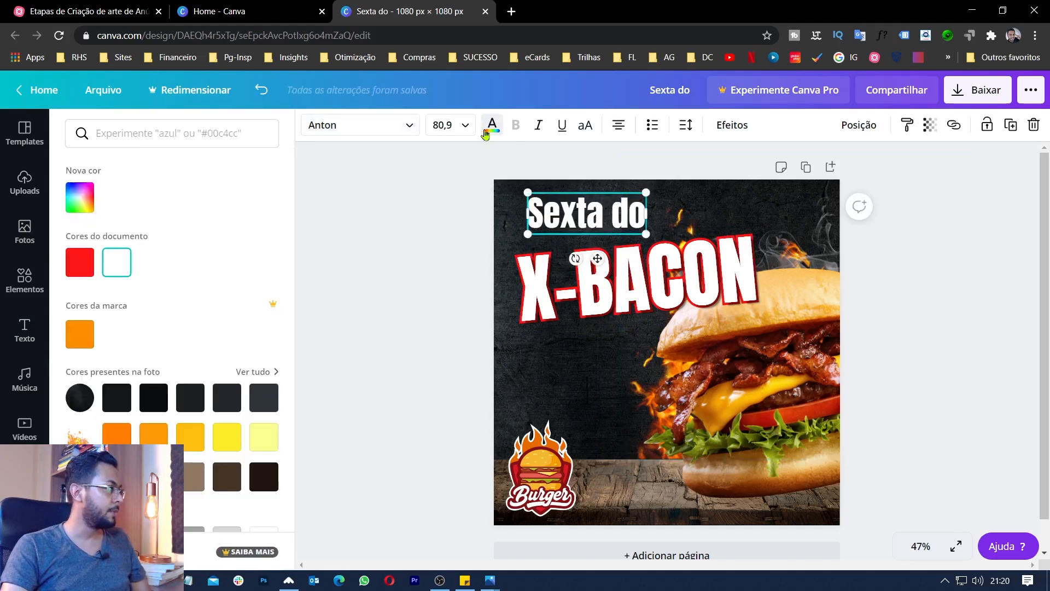
left_click(80, 262)
left_click_drag(646, 234, 644, 235)
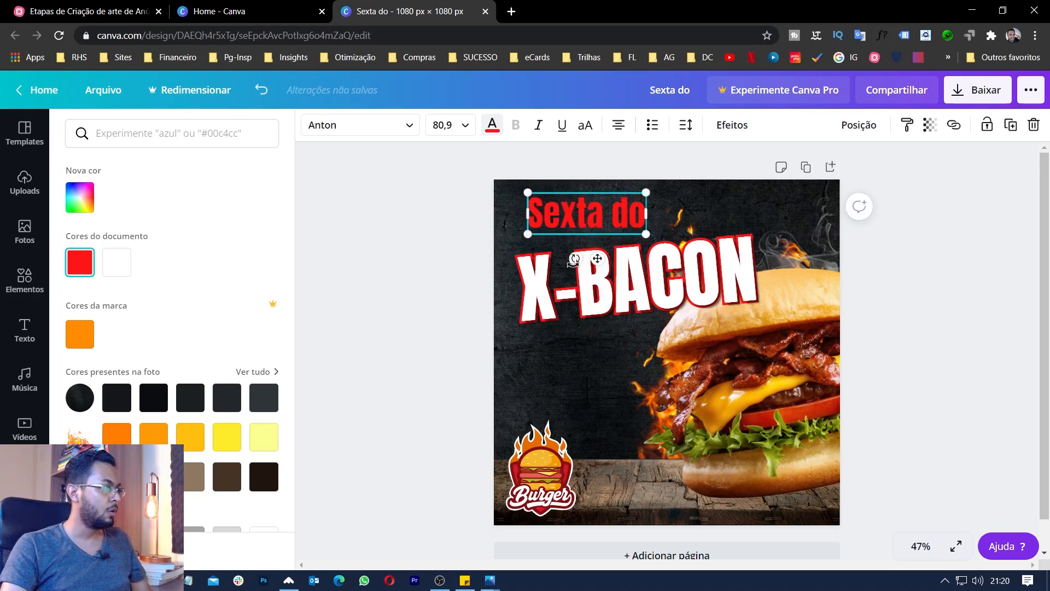
left_click_drag(577, 259, 579, 261)
left_click_drag(574, 213, 558, 225)
left_click_drag(627, 201, 643, 193)
left_click(78, 335)
left_click(438, 412)
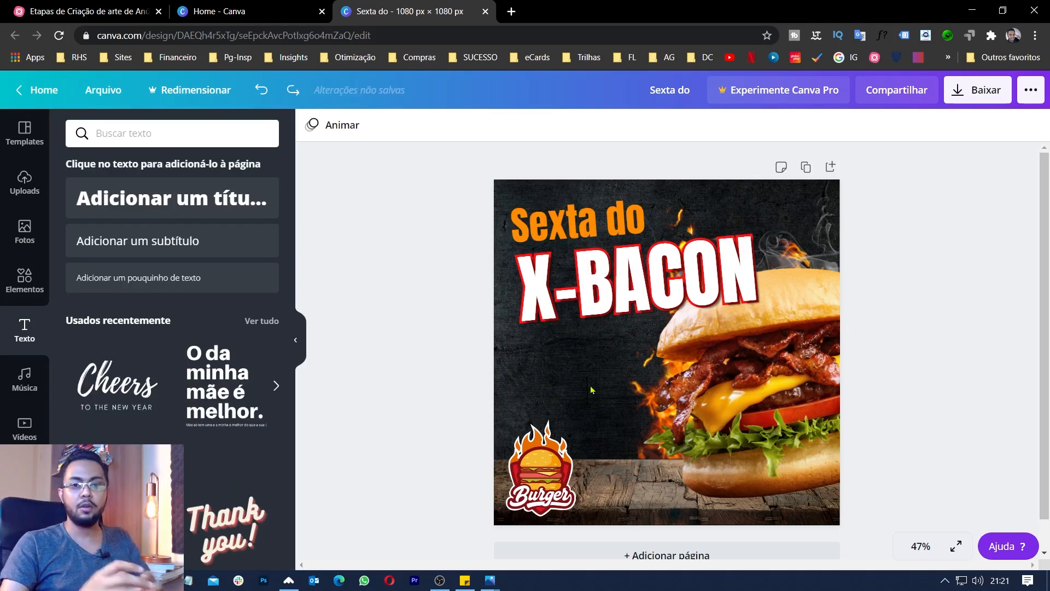
Add the text "De R$ 25,90 por" in the Anton font below the X-BACON heading
left_click(164, 198)
type("De R$ 25,90 por")
left_click(360, 125)
left_click(79, 300)
Add the price text "R$ 20,90" in a larger size directly below "De R$ 25,90 por"
double_click(569, 335)
type("R$ 20,90")
left_click_drag(574, 376, 660, 405)
left_click(565, 384)
left_click(620, 471)
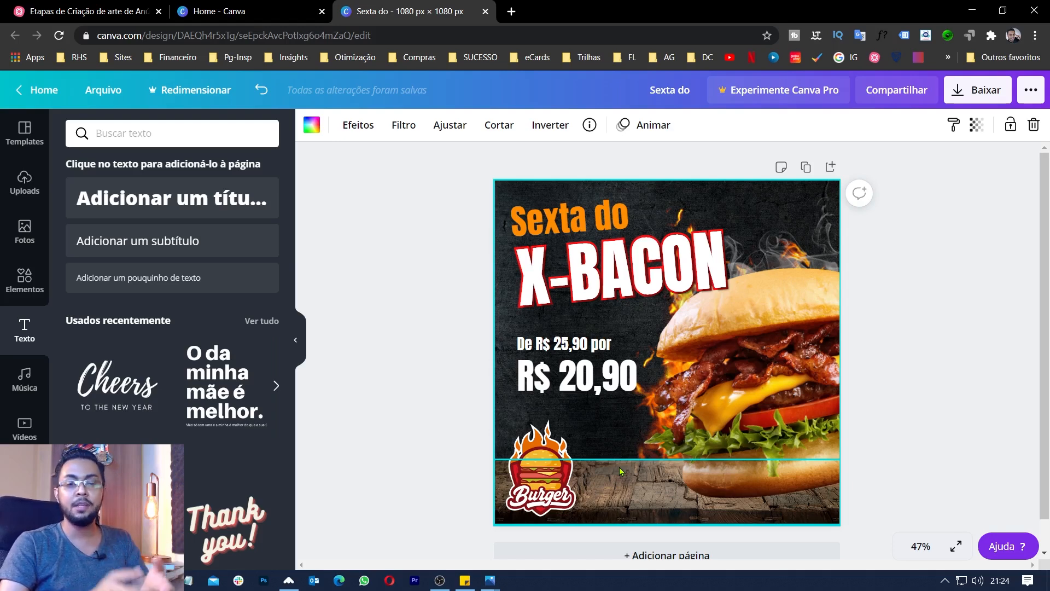
Add a red rounded rectangle as a call-to-action button over the wood in the page's lower-right area
left_click(24, 280)
left_click(194, 342)
mouse_move(668, 256)
left_mouse_down()
mouse_move(667, 380)
mouse_move(731, 491)
left_mouse_up()
left_click(312, 125)
Add the text "PEDE NO ZAP - LINK NA BIO" in a condensed font and place it on the call-to-action rectangle
left_click(25, 330)
left_click(172, 198)
type("Pede no Zap - Link na bio")
left_click(360, 125)
left_click_drag(667, 353, 739, 493)
Try the green #00CB45 as the call-to-action rectangle's fill and return it to red
left_click(657, 493)
left_click(312, 124)
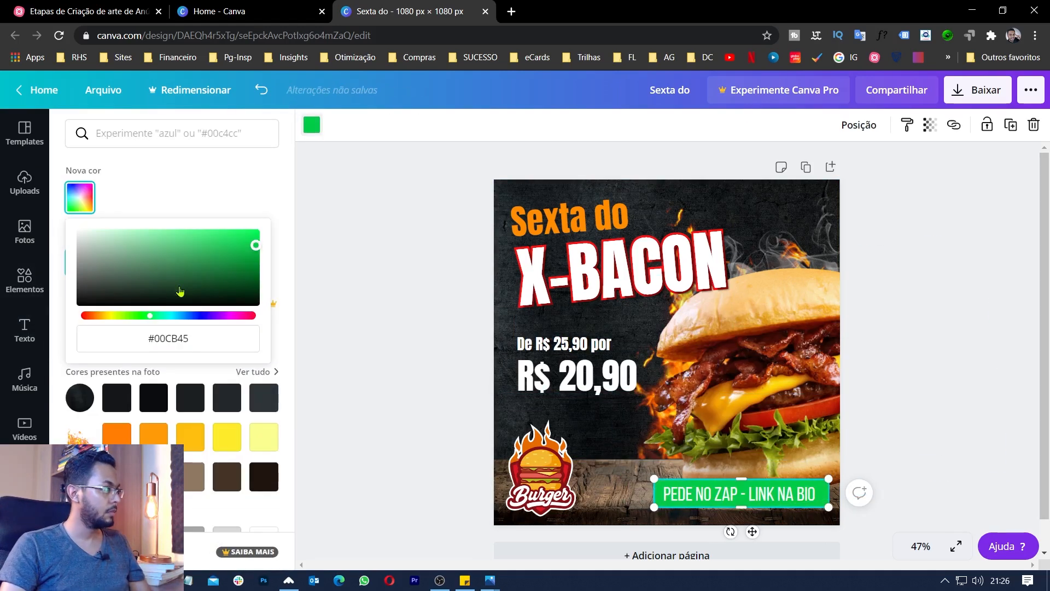
left_click(312, 125)
left_click(596, 440)
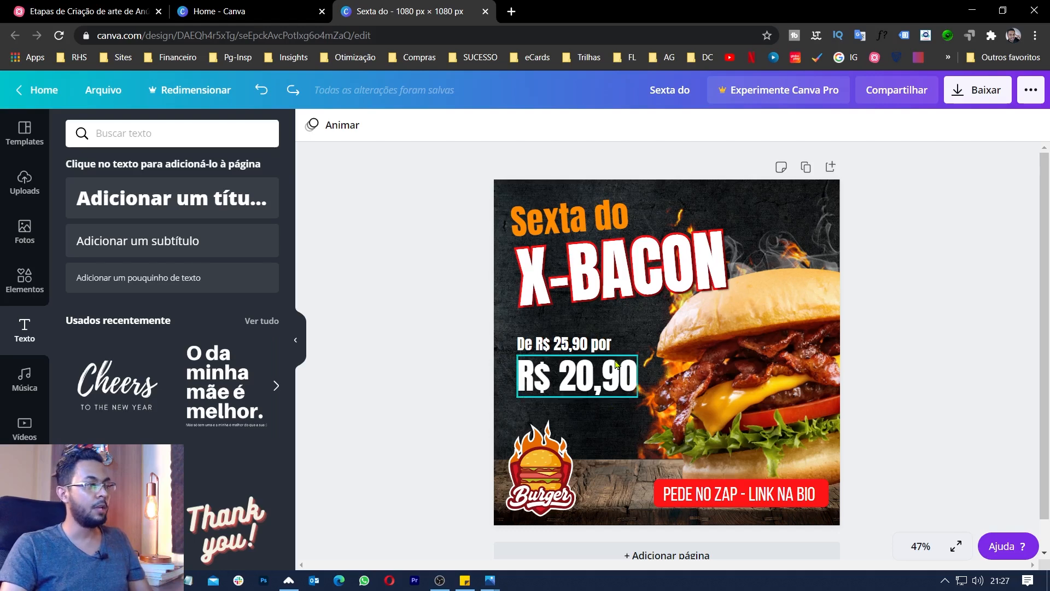
Unlock the burger, fire and smoke images on the page so they can be edited
left_click(878, 300)
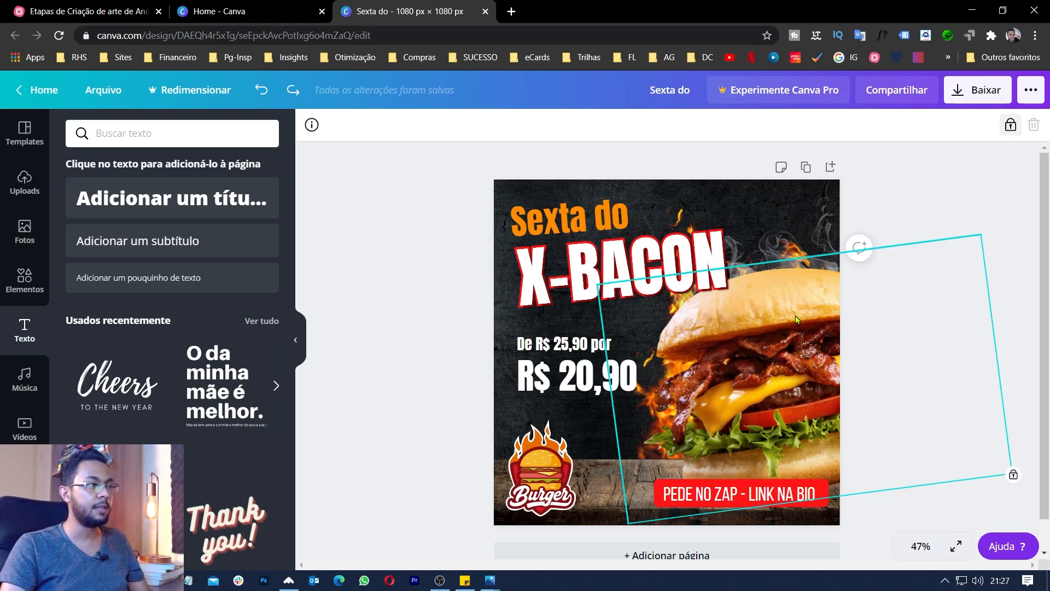
left_click(1010, 127)
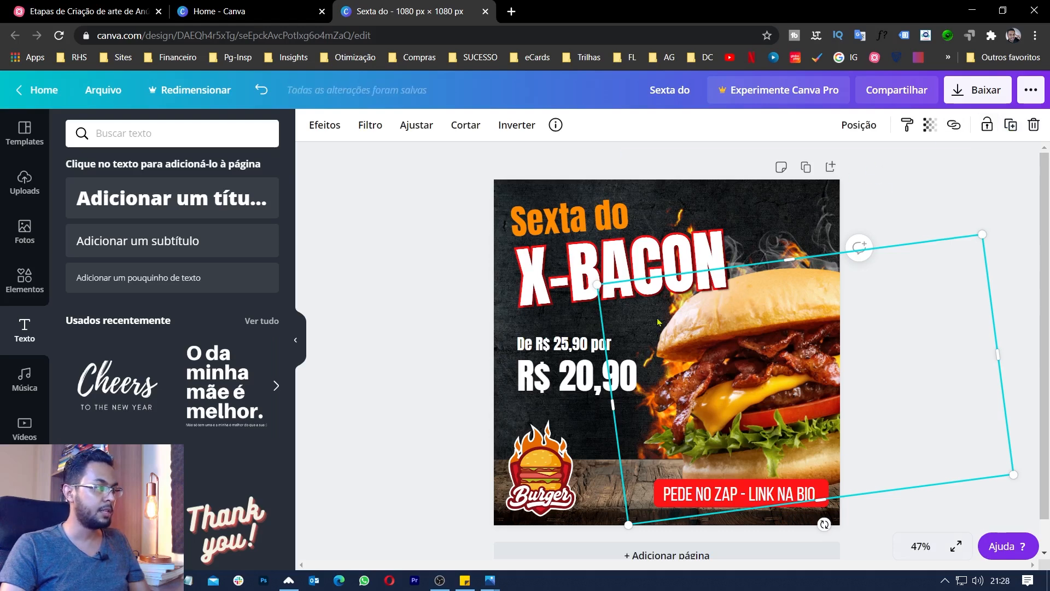
left_click(682, 211)
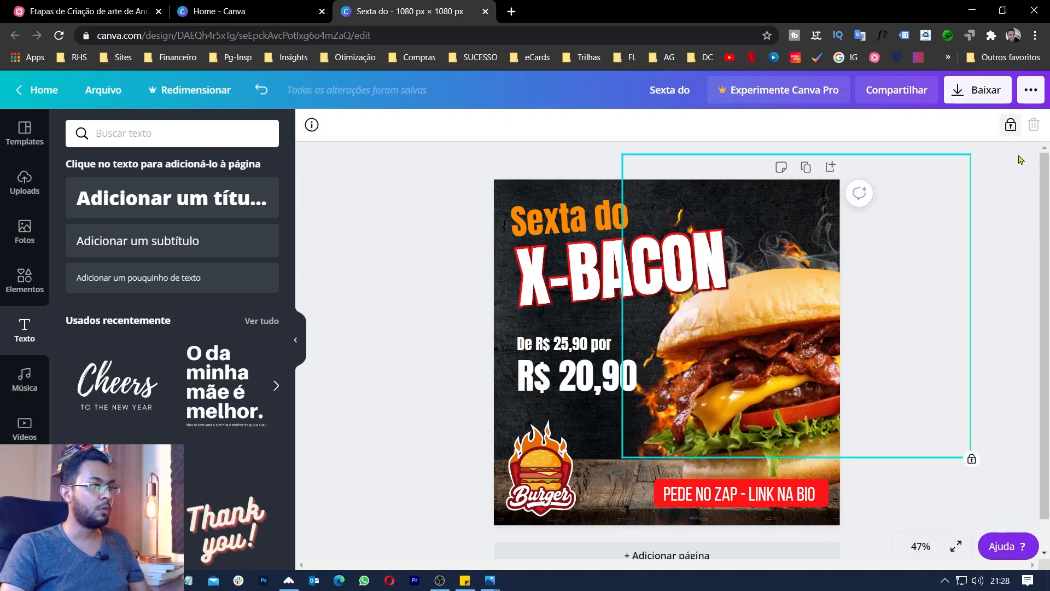
left_click(1011, 127)
left_click(1011, 127)
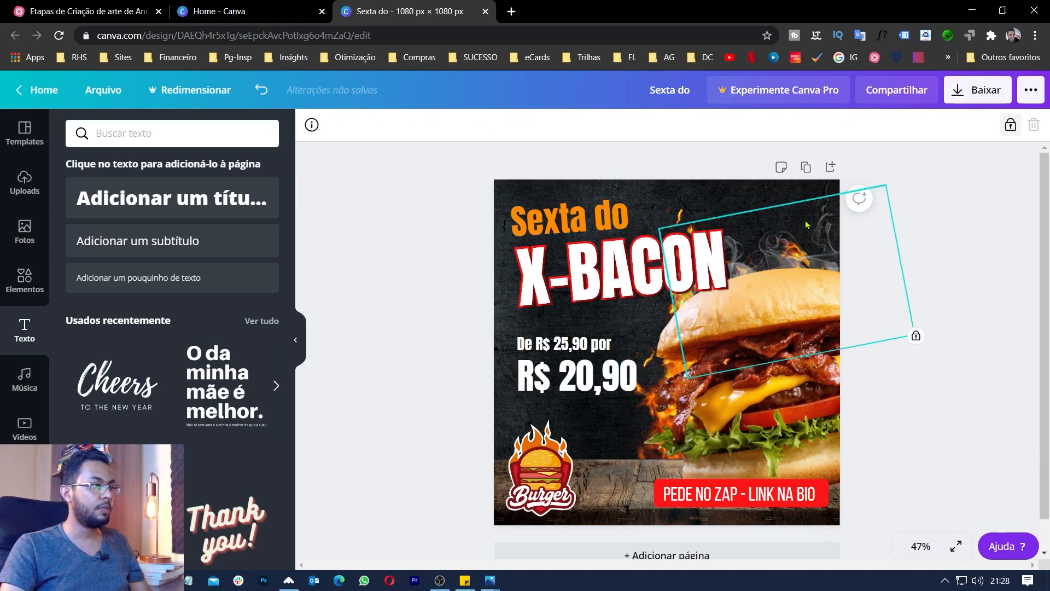
left_click(1008, 129)
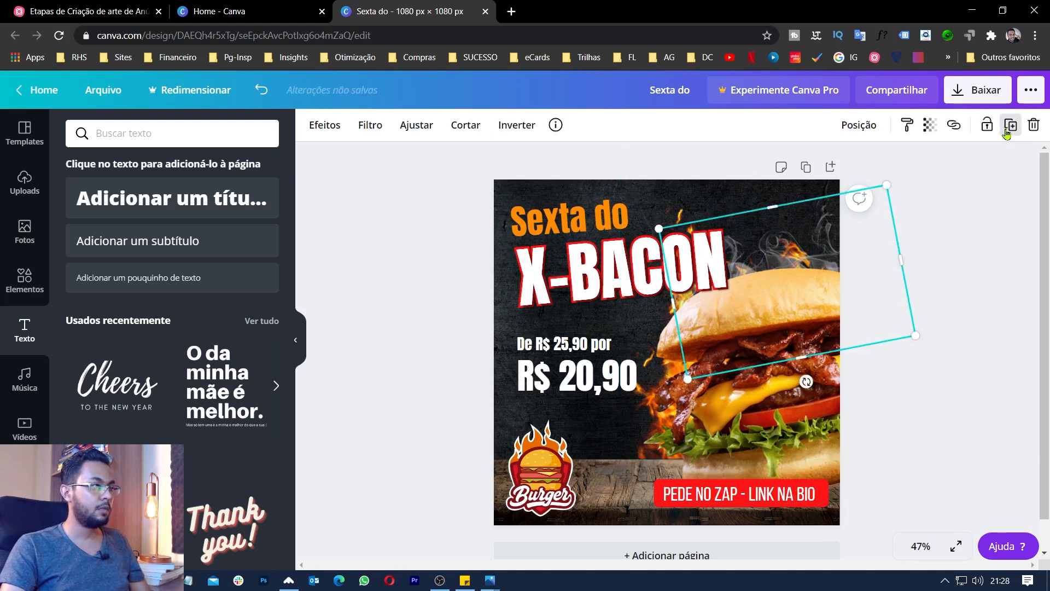
Enlarge the burger, fire and smoke images together, and slightly reduce the two-line "Sexta do X-BACON" headline
left_click(689, 211, "shift")
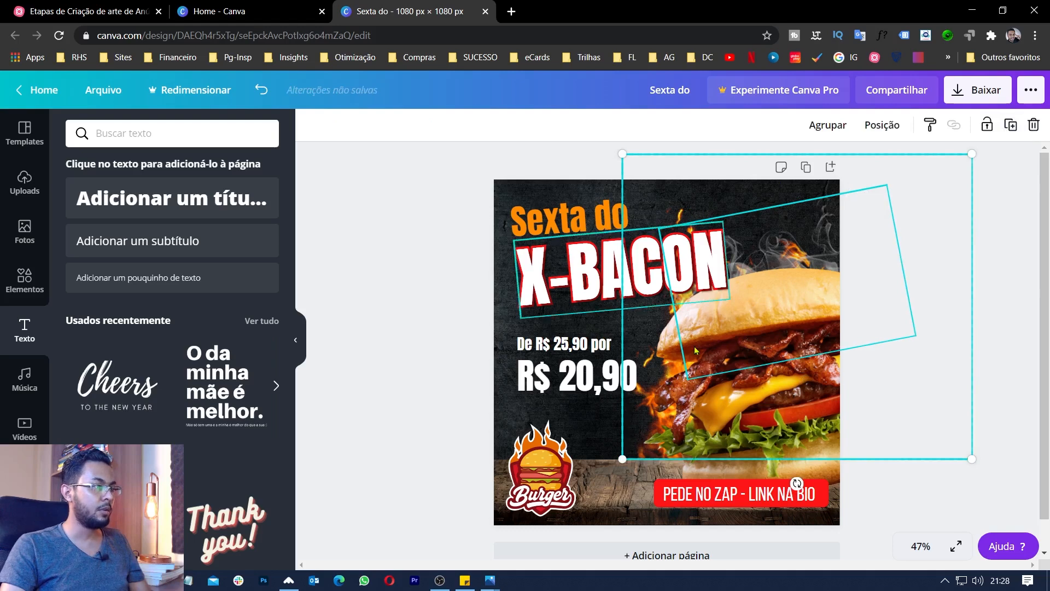
left_click(681, 432, "shift")
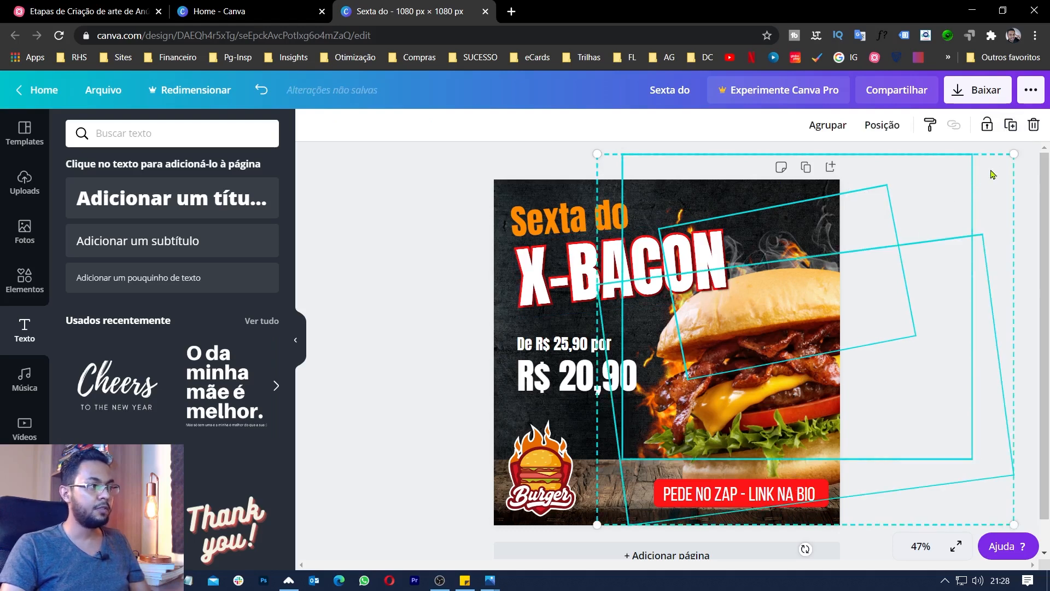
left_click_drag(1012, 153, 1047, 111)
left_click_drag(1004, 358, 996, 372)
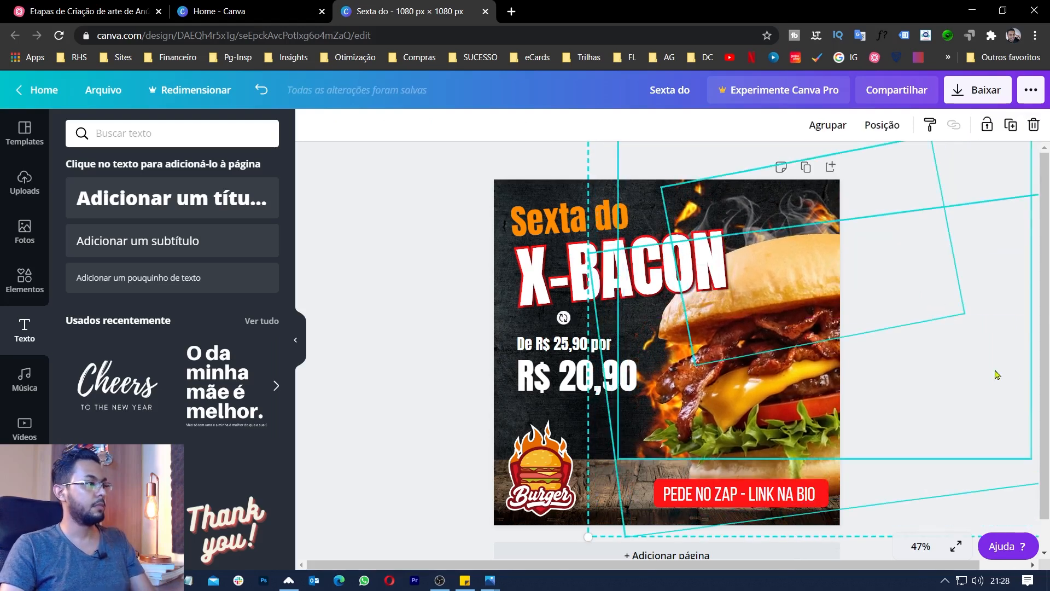
left_click(433, 313)
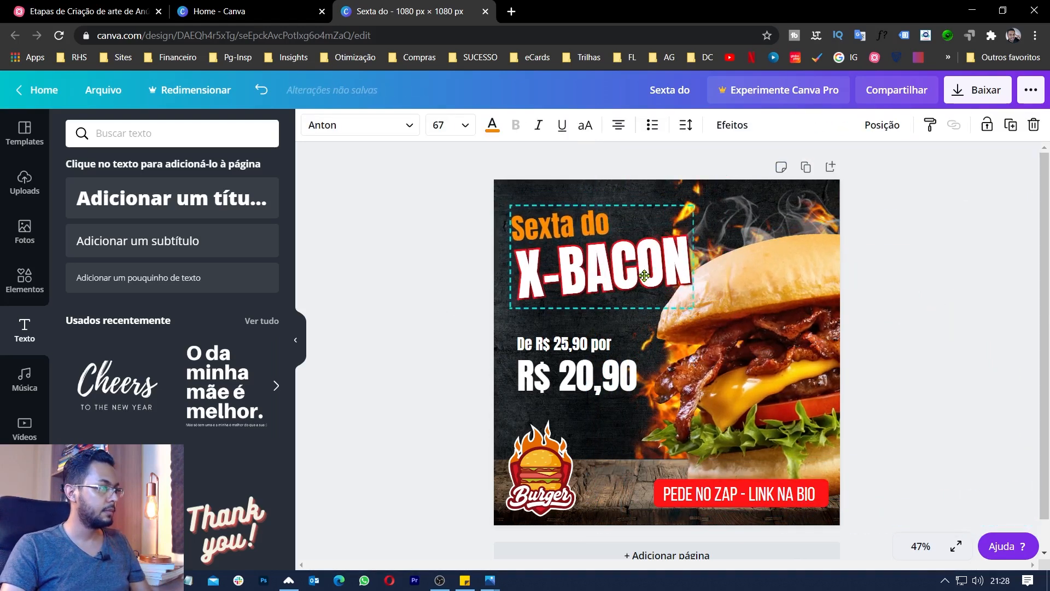
left_click(458, 293)
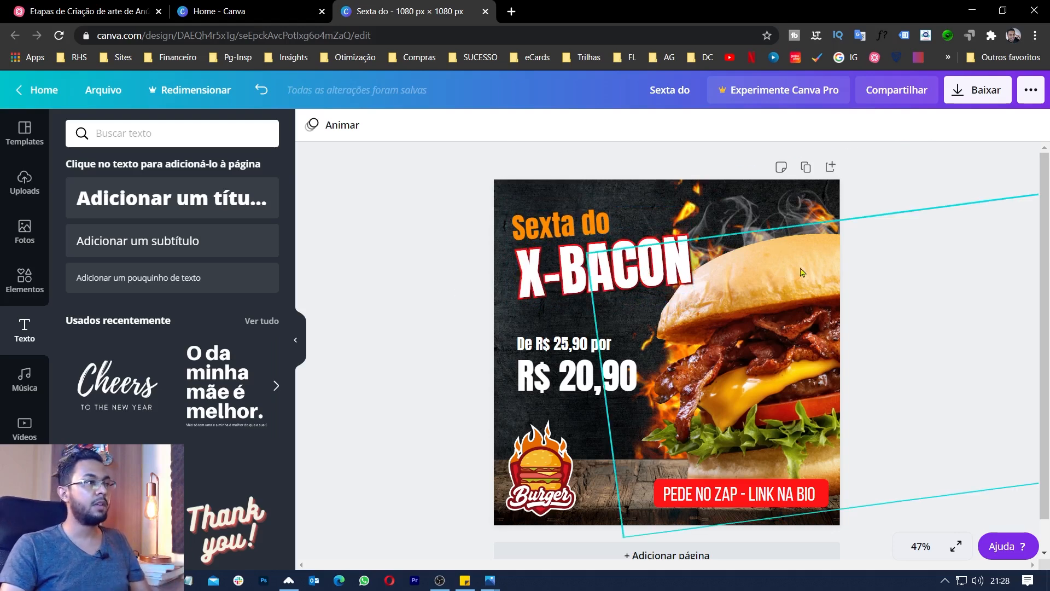
Download the design as a PNG named anuncio-hamburgueria.png into the Arte Hamburgueria folder
left_click(973, 96)
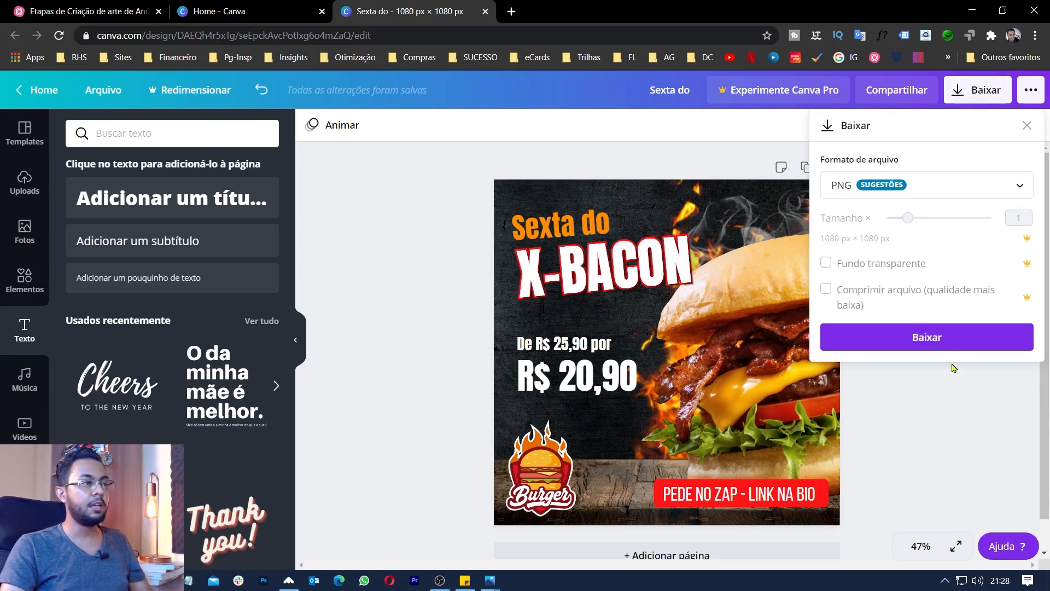
left_click(932, 349)
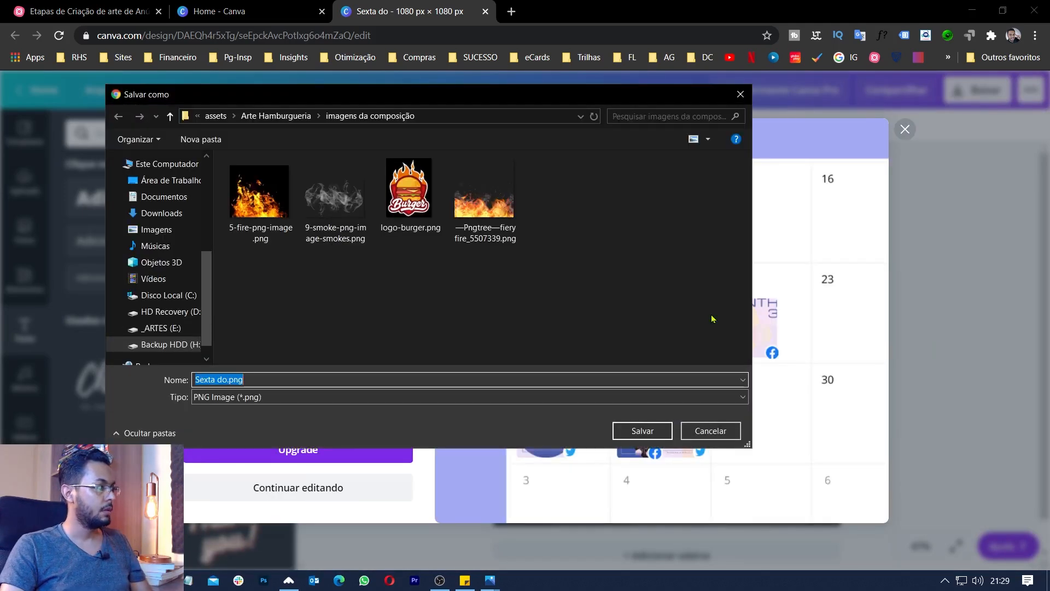
left_click(282, 116)
left_click(213, 384)
left_click_drag(227, 381, 189, 363)
type("anuncio-ha")
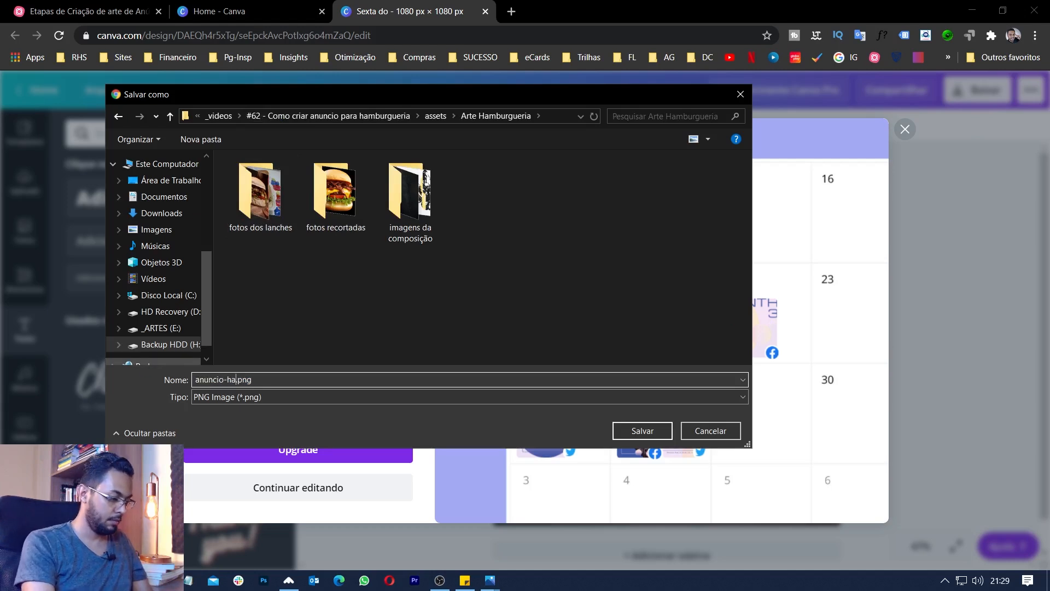
type("mburgueria")
left_click(637, 431)
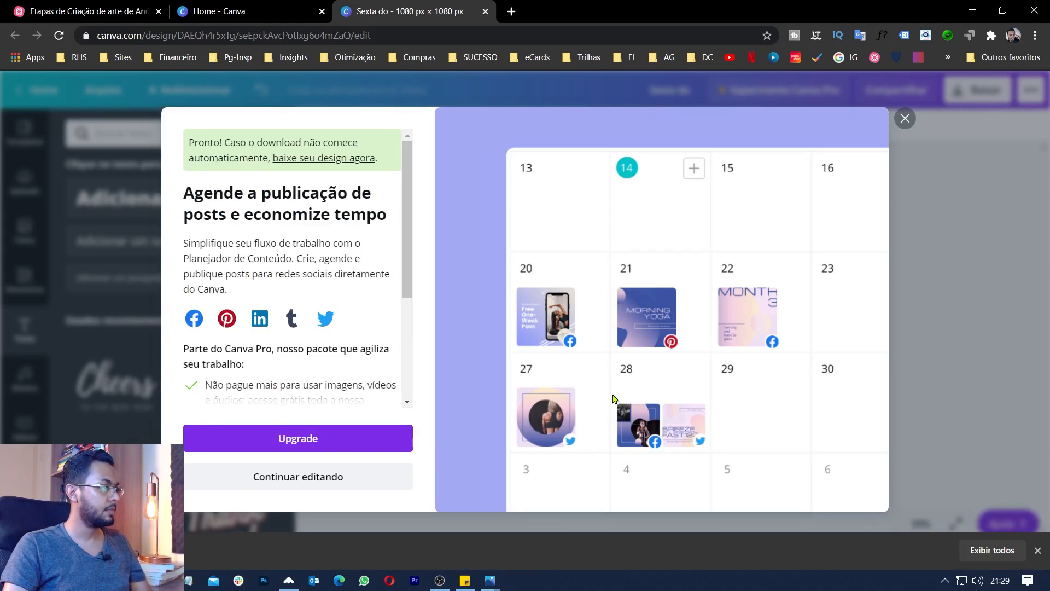
Locate the downloaded anuncio-hamburgueria.png in its folder and open it in the Photos app to check the exported ad
left_click(152, 550)
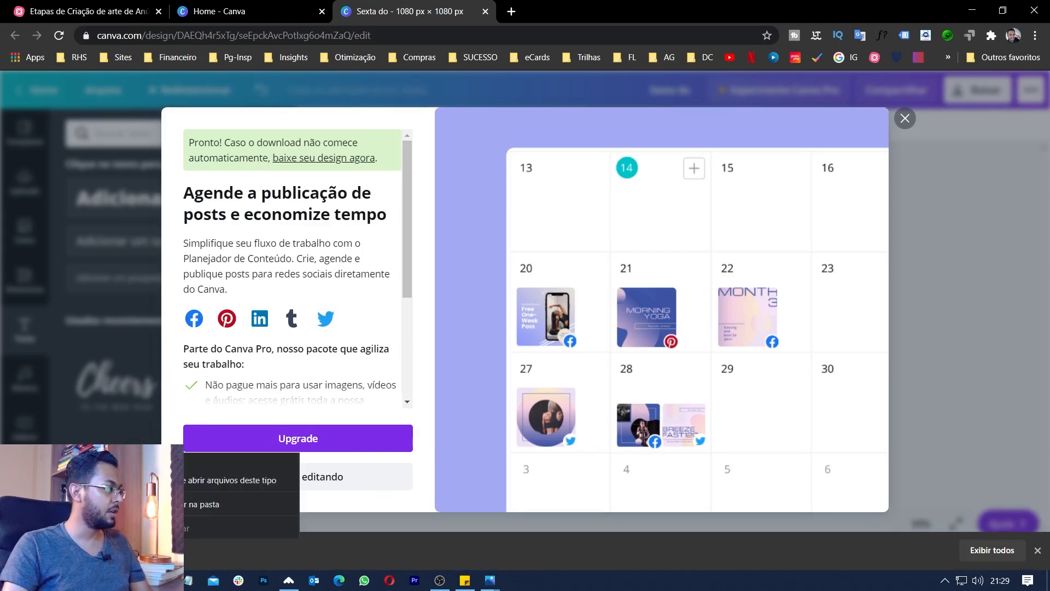
left_click(187, 513)
double_click(469, 108)
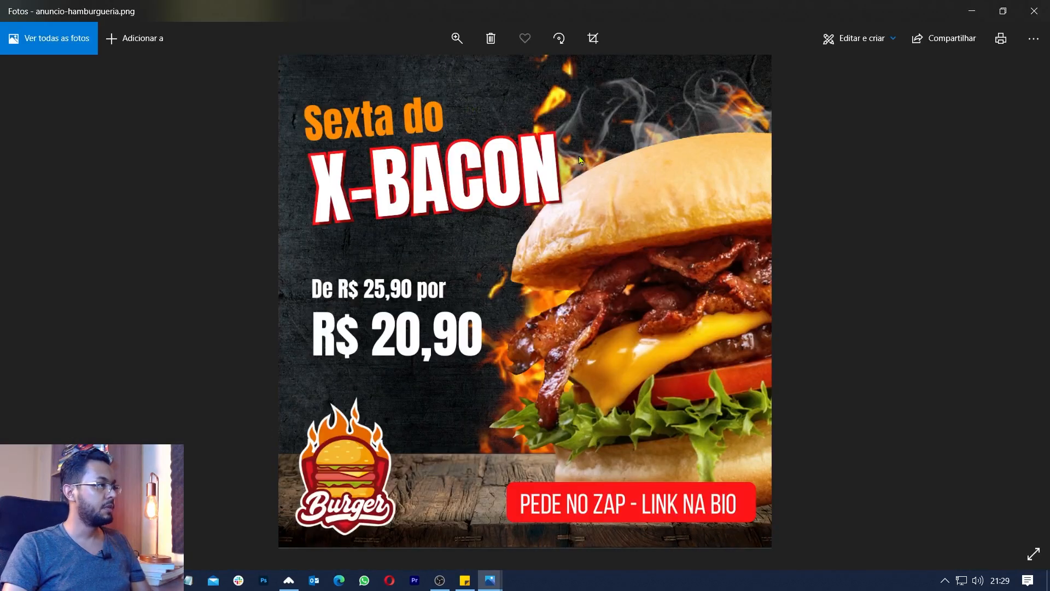